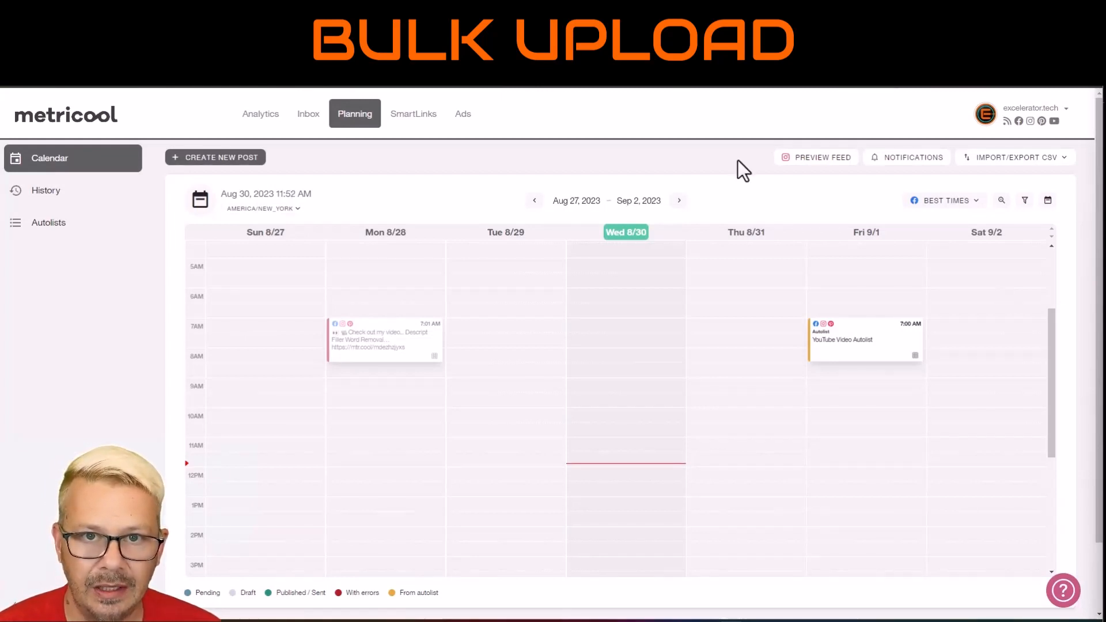
Download the base template from the CSV post import dialog and close the dialog
{"action": "left_click", "coordinate": [1025, 163]}
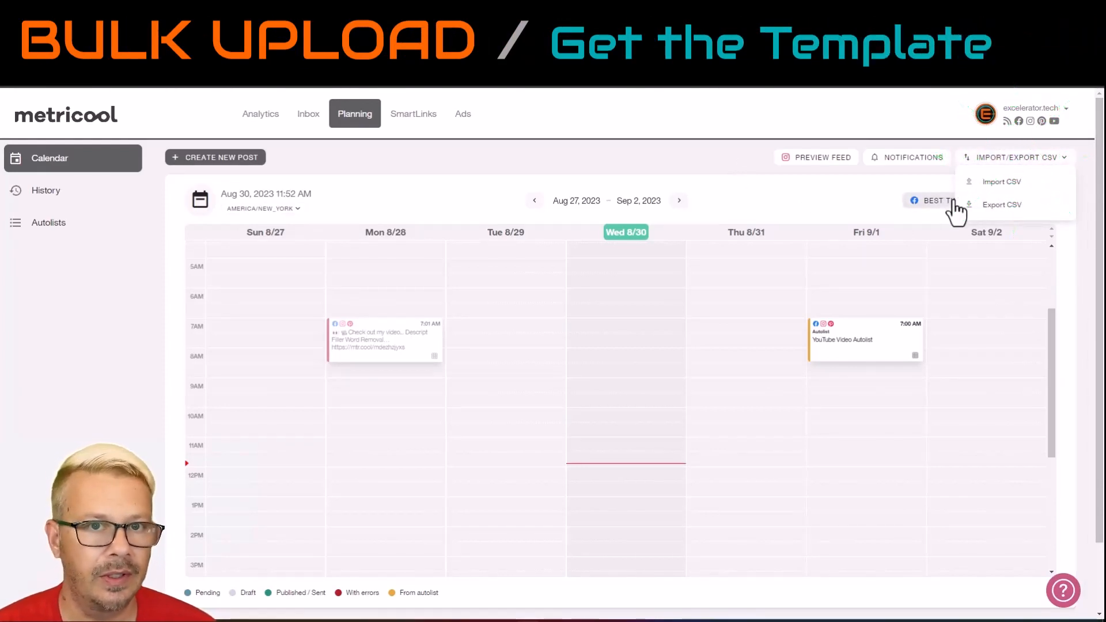
{"action": "left_click", "coordinate": [1005, 183]}
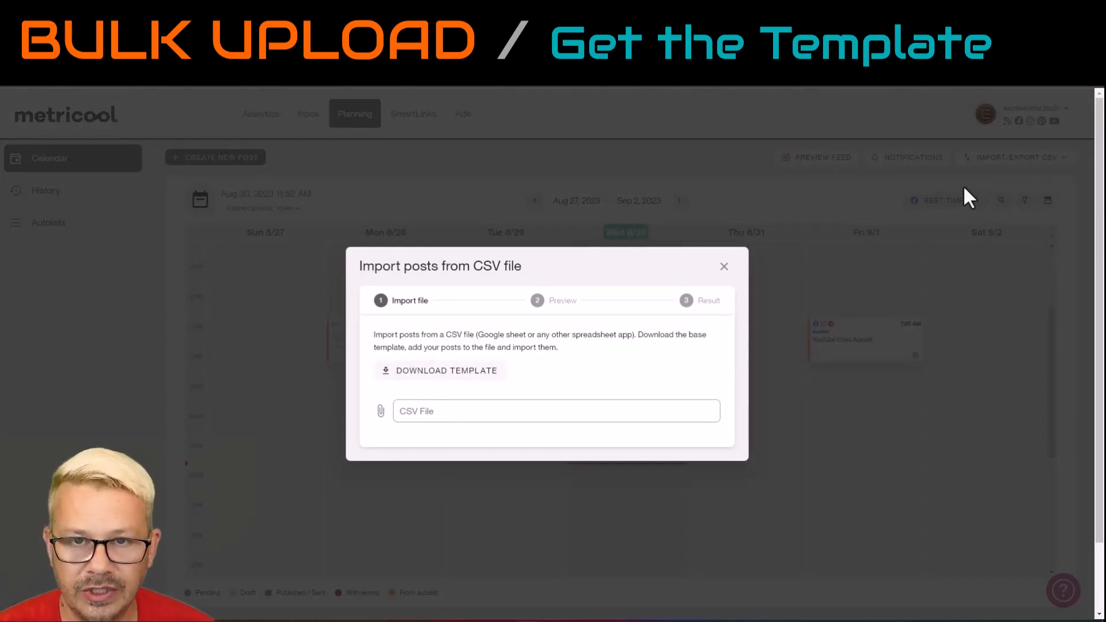
{"action": "left_click", "coordinate": [433, 373]}
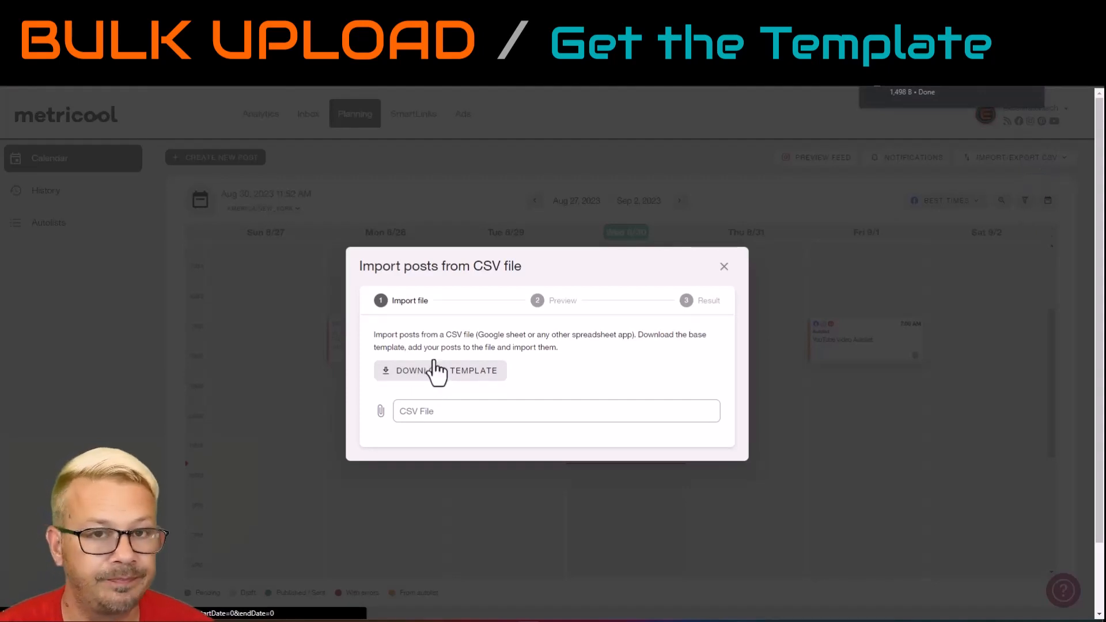
{"action": "left_click", "coordinate": [942, 231]}
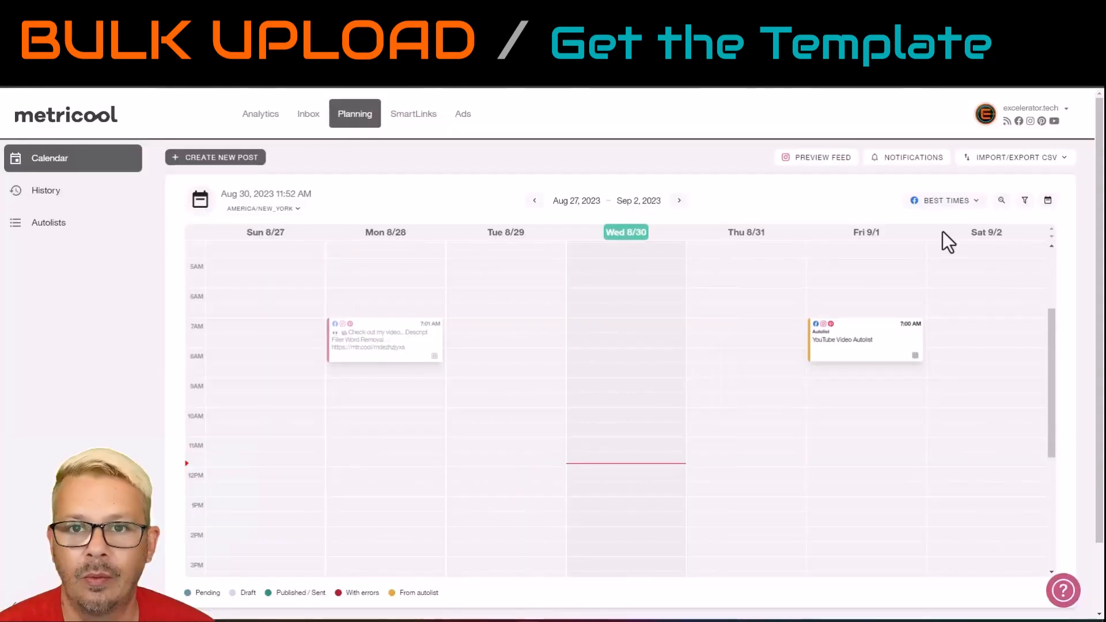
Reopen the CSV post import dialog, download the template again and close the dialog
{"action": "left_click", "coordinate": [1040, 167]}
{"action": "left_click", "coordinate": [992, 184]}
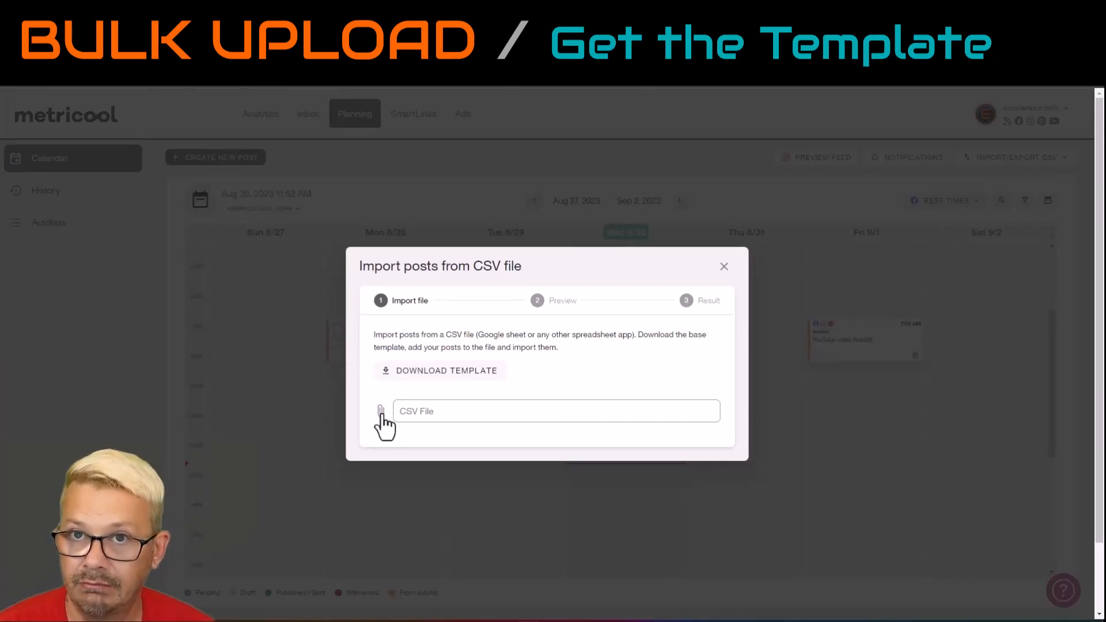
{"action": "left_click", "coordinate": [458, 374]}
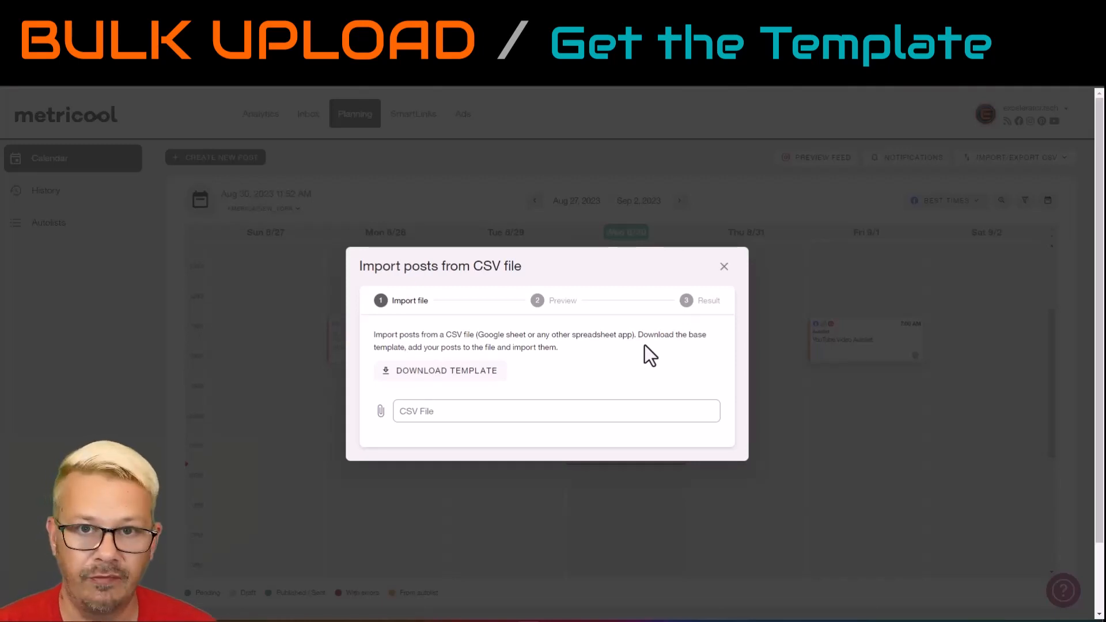
{"action": "left_click", "coordinate": [723, 267]}
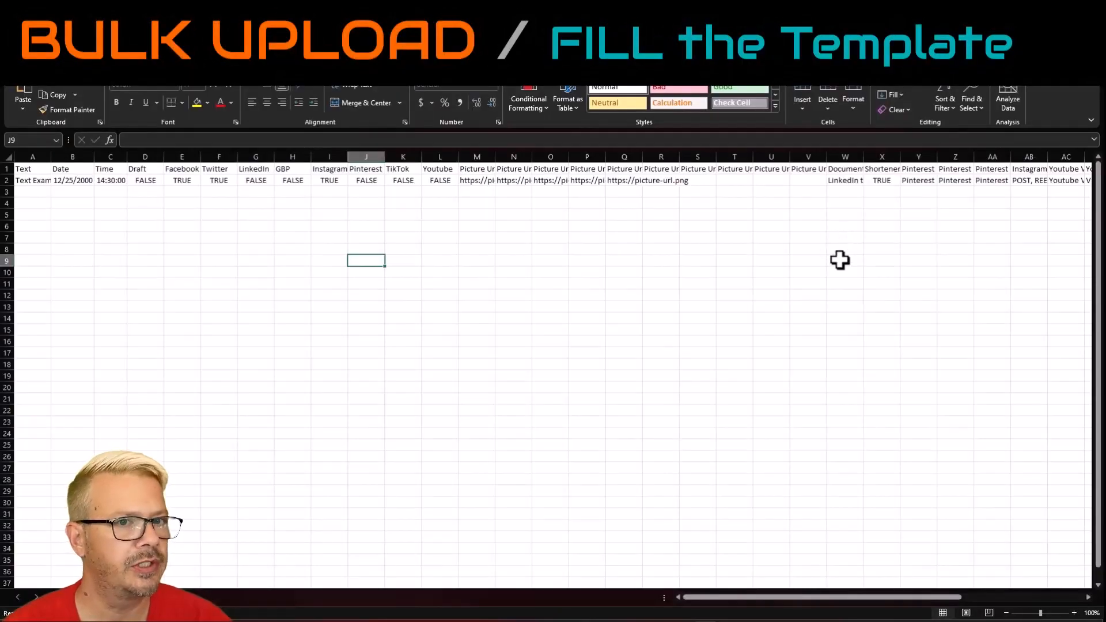
Switch to the template in Excel and examine its header row and example row, including the Text, Date and Time columns
{"action": "left_click", "coordinate": [33, 169]}
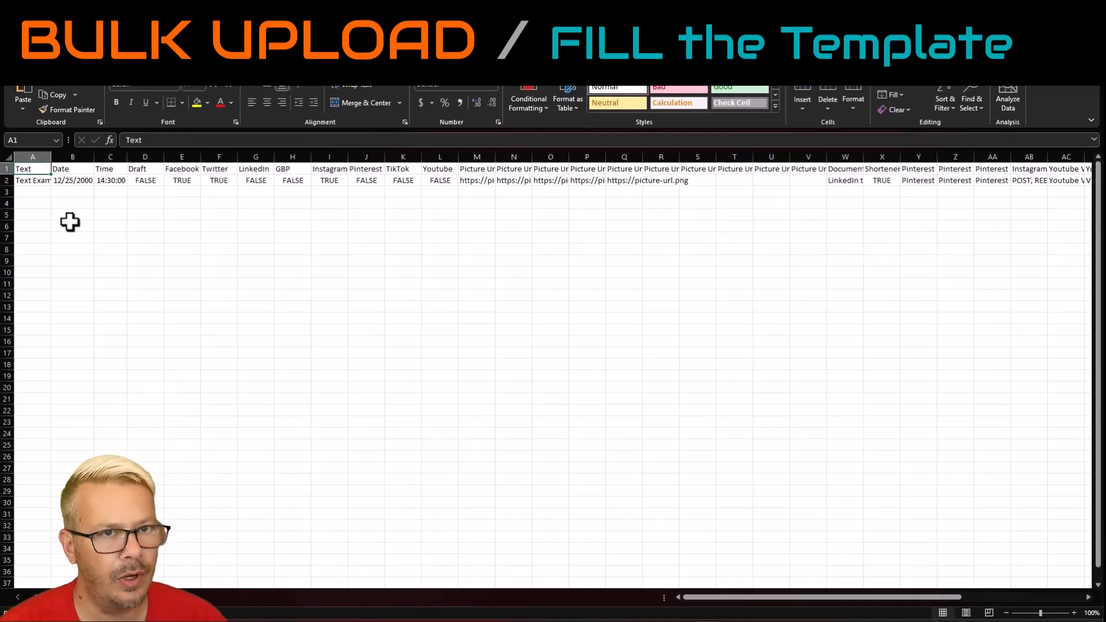
{"action": "left_click", "coordinate": [6, 168]}
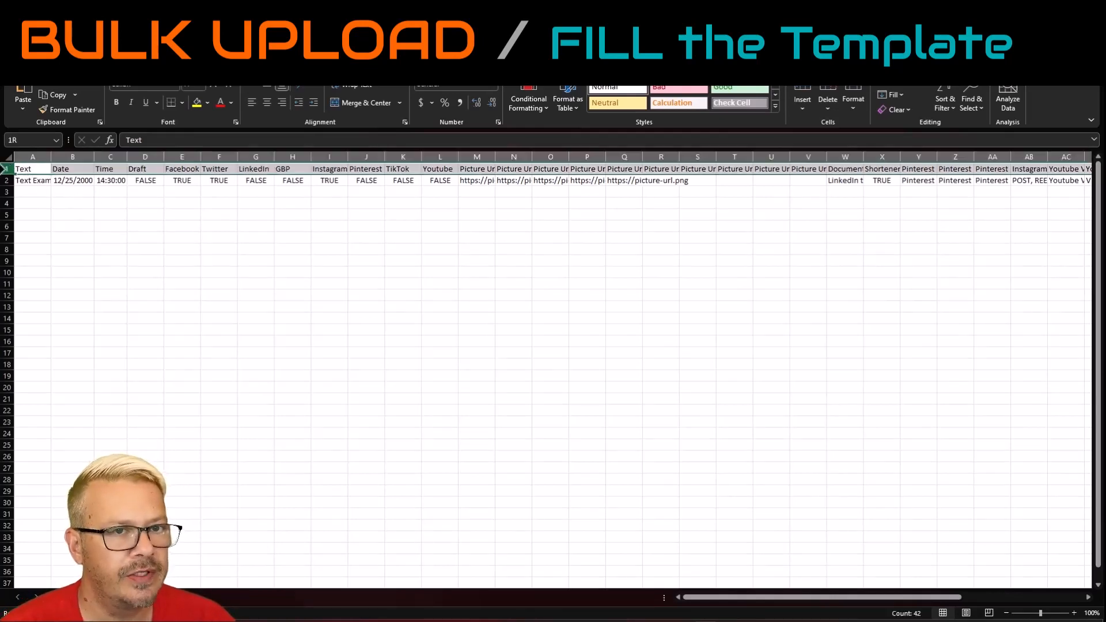
{"action": "left_click", "coordinate": [6, 180]}
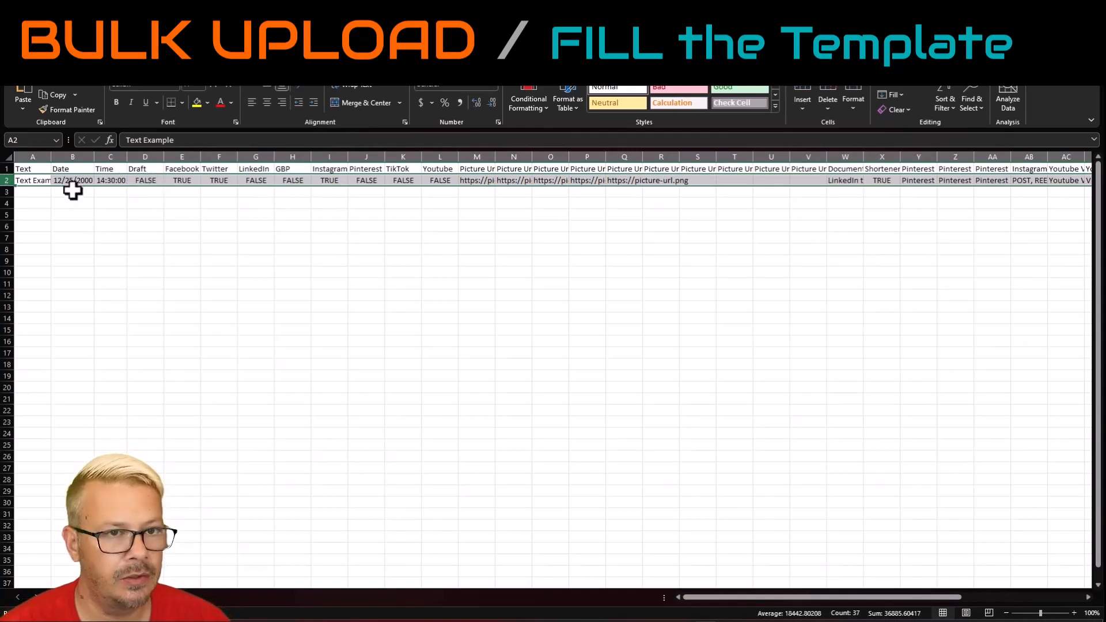
{"action": "left_click", "coordinate": [38, 168]}
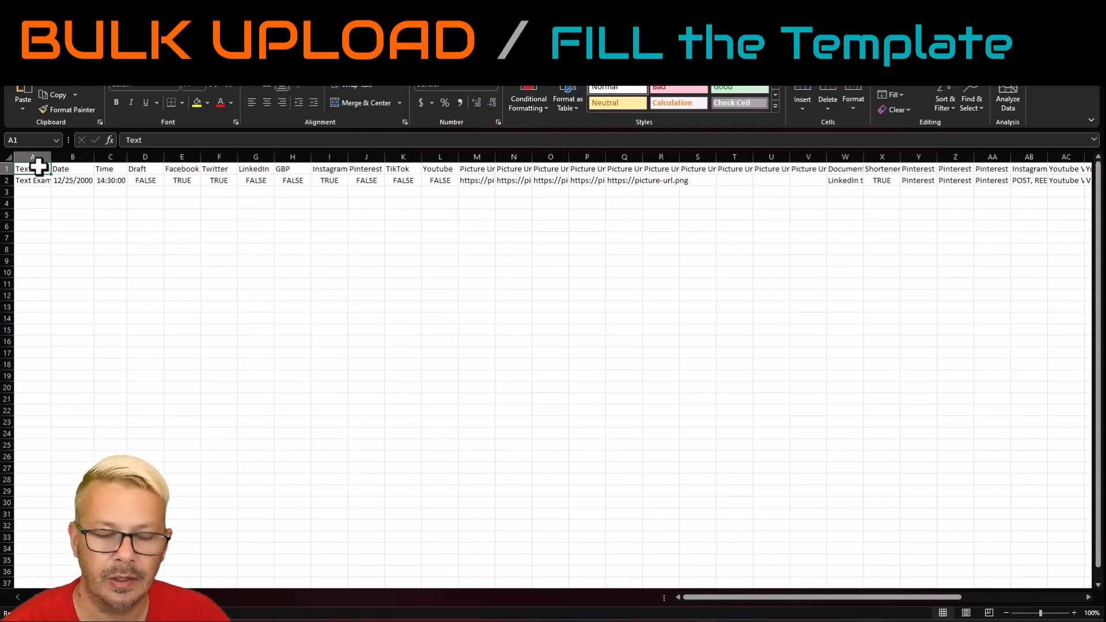
{"action": "left_click", "coordinate": [69, 169]}
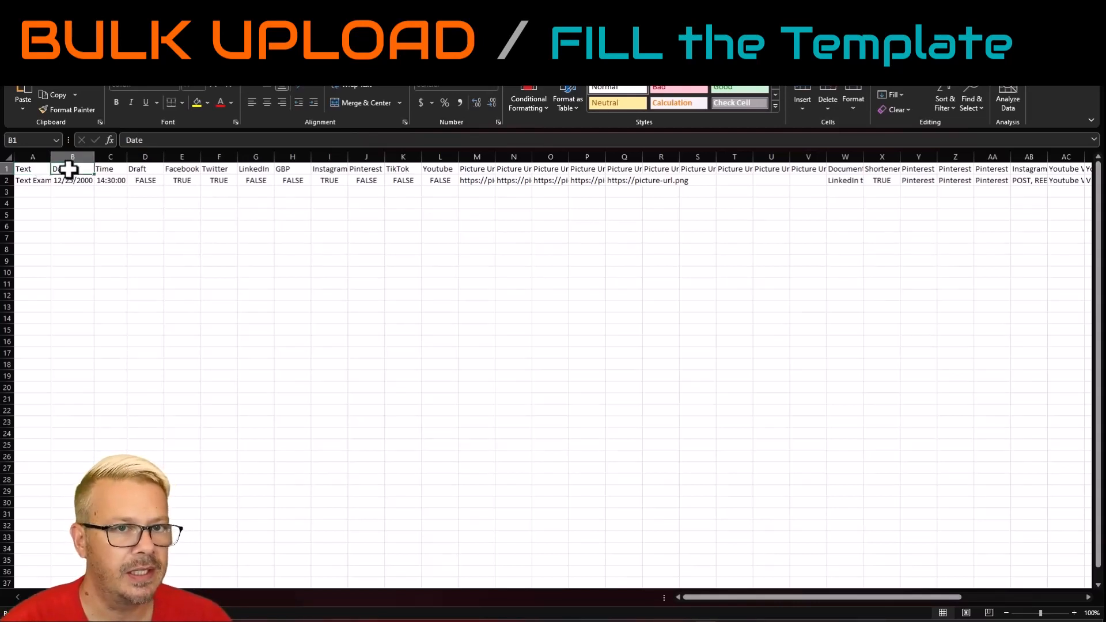
{"action": "key", "text": "Right"}
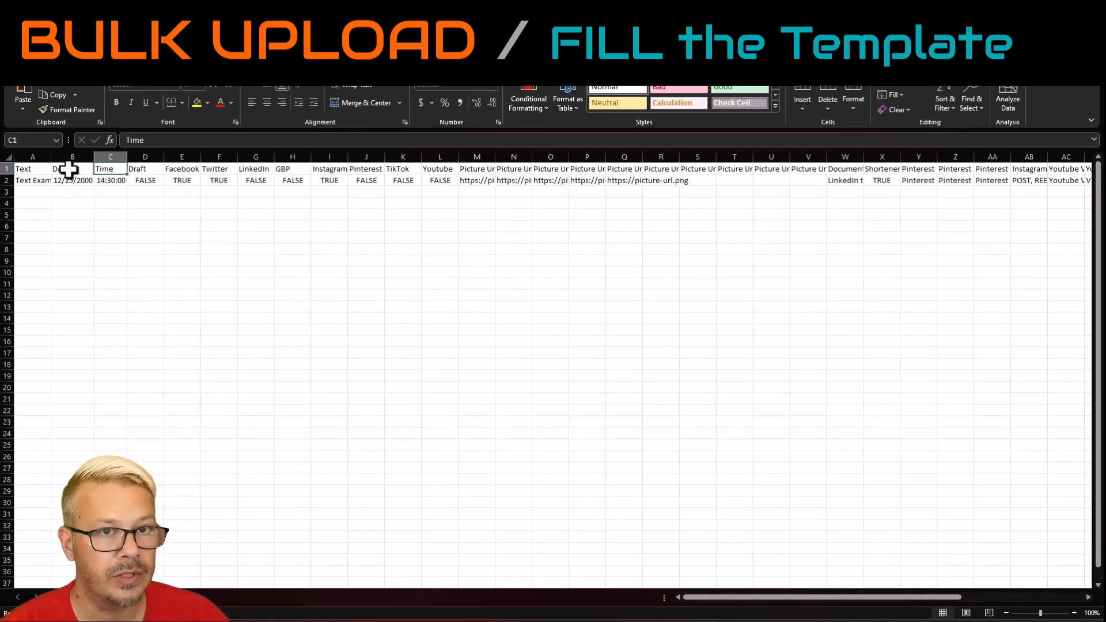
{"action": "left_click", "coordinate": [69, 169]}
{"action": "key", "text": "Down"}
{"action": "key", "text": "Right"}
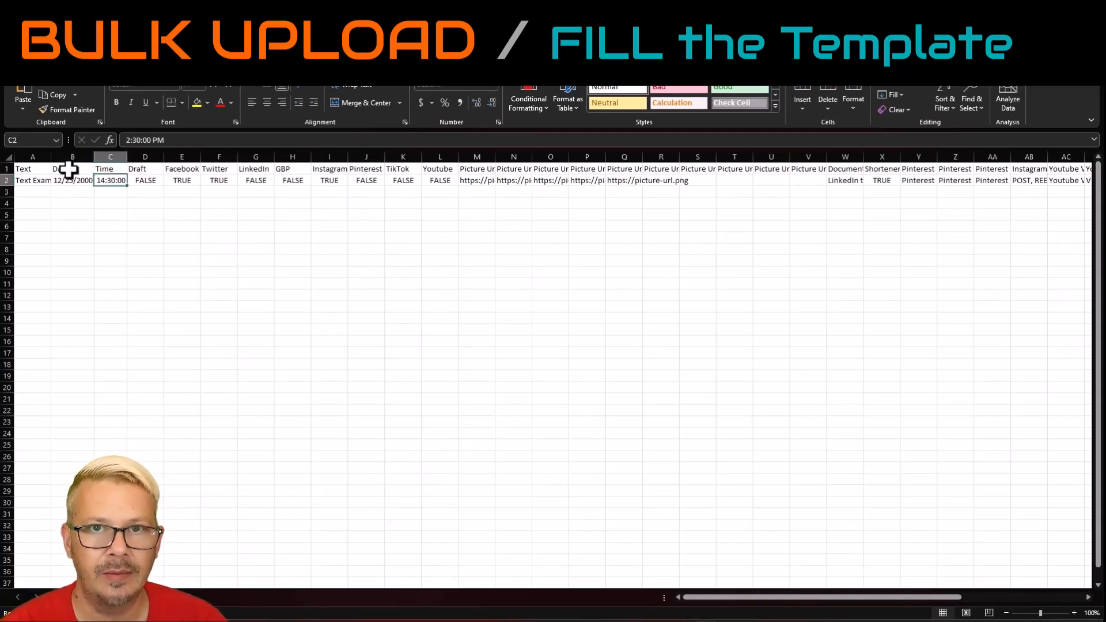
{"action": "key", "text": "Left"}
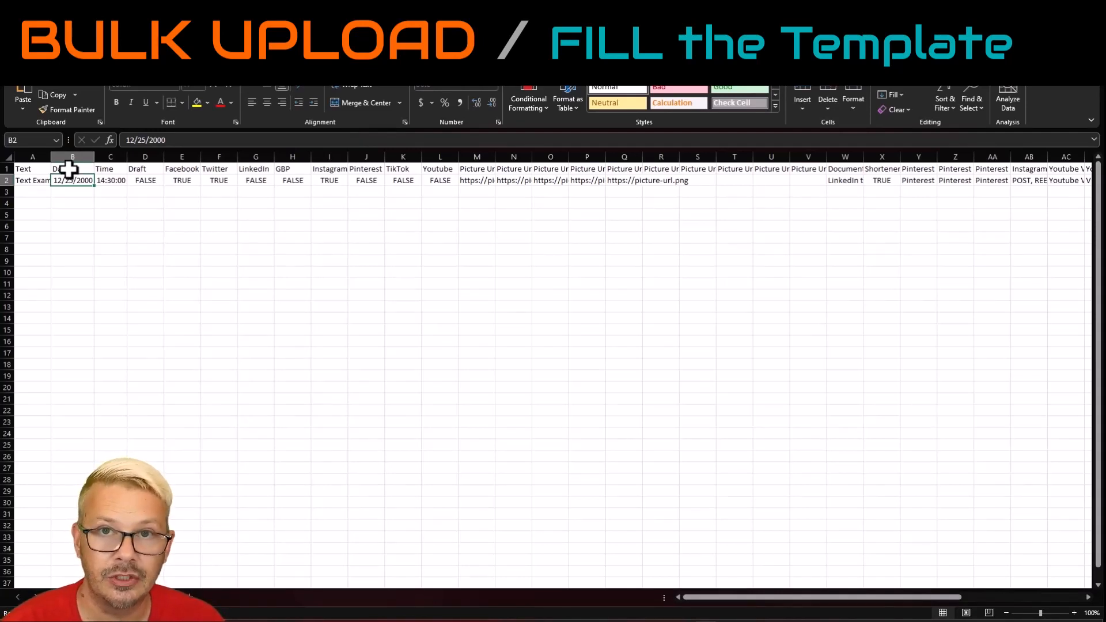
{"action": "key", "text": "Tab"}
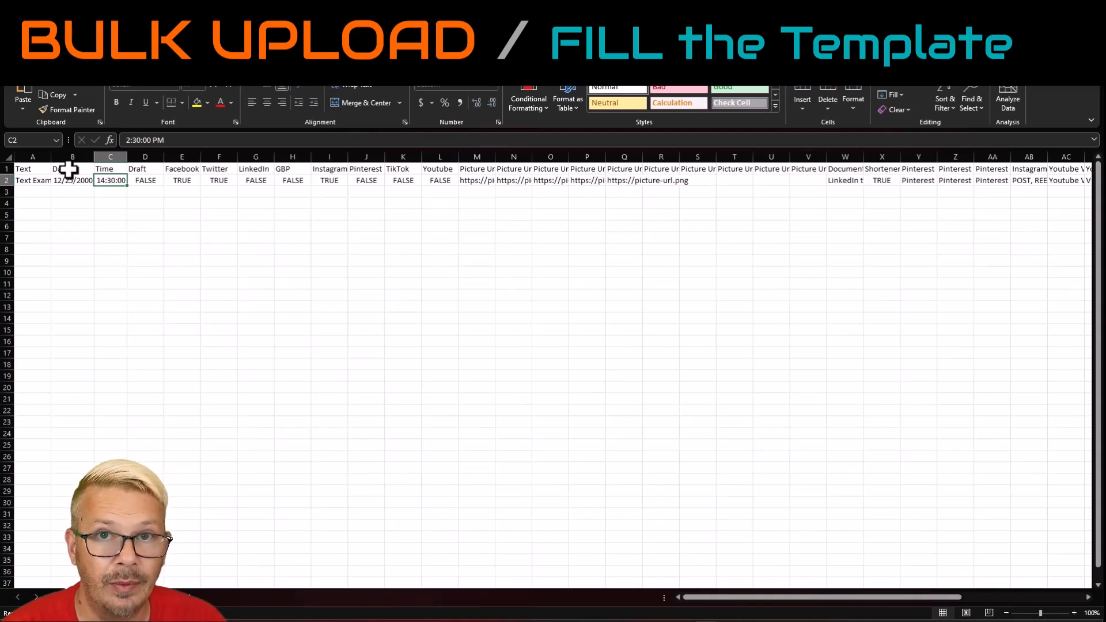
Set the Draft value in the example row to TRUE
{"action": "key", "text": "Right"}
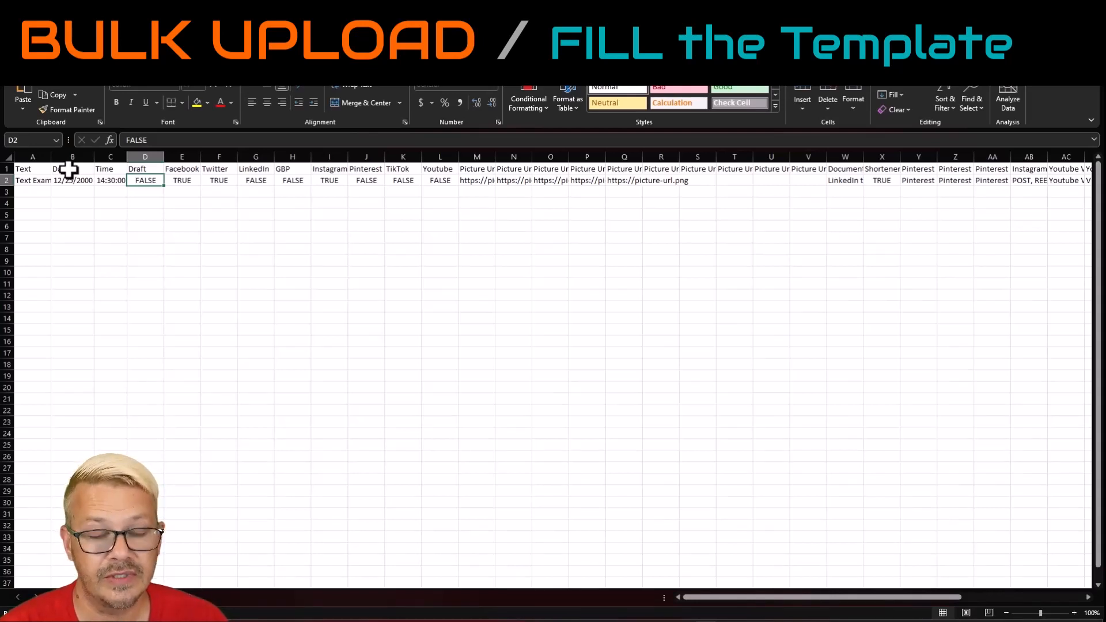
{"action": "type", "text": "TRUE"}
{"action": "key", "text": "Tab"}
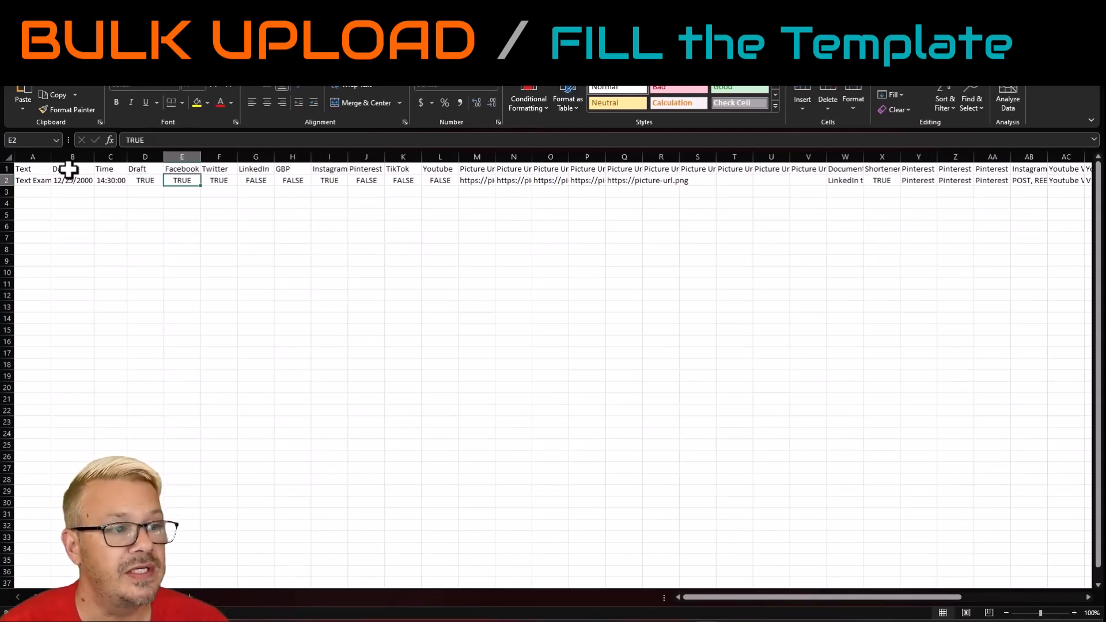
Examine the social network columns from Facebook to Youtube and their values in the example row
{"action": "key", "text": "Up"}
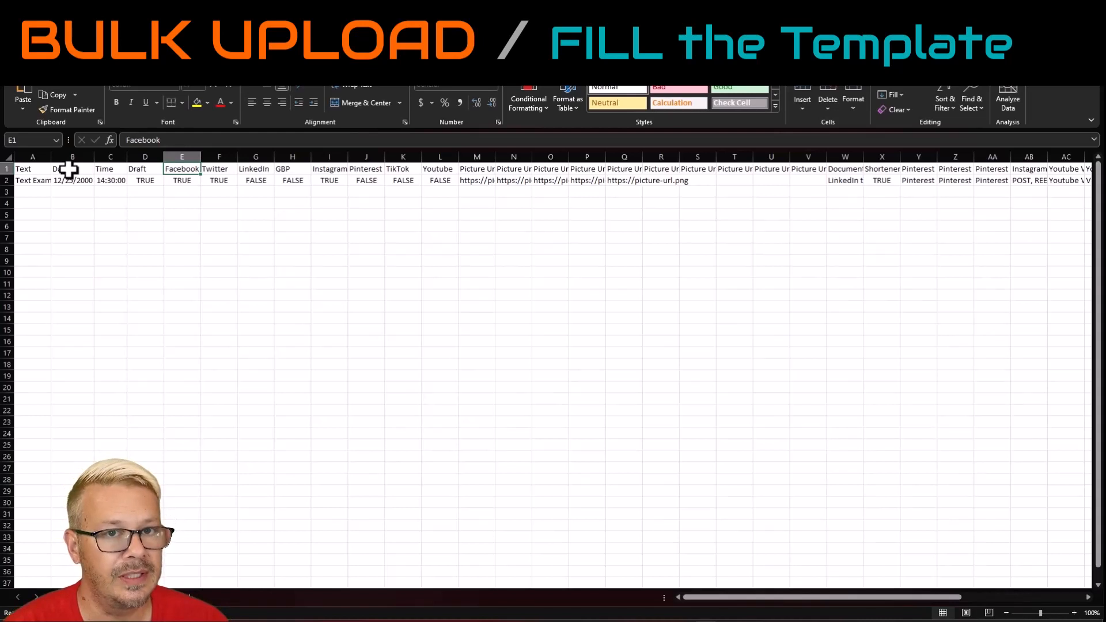
{"action": "key", "text": "Right"}
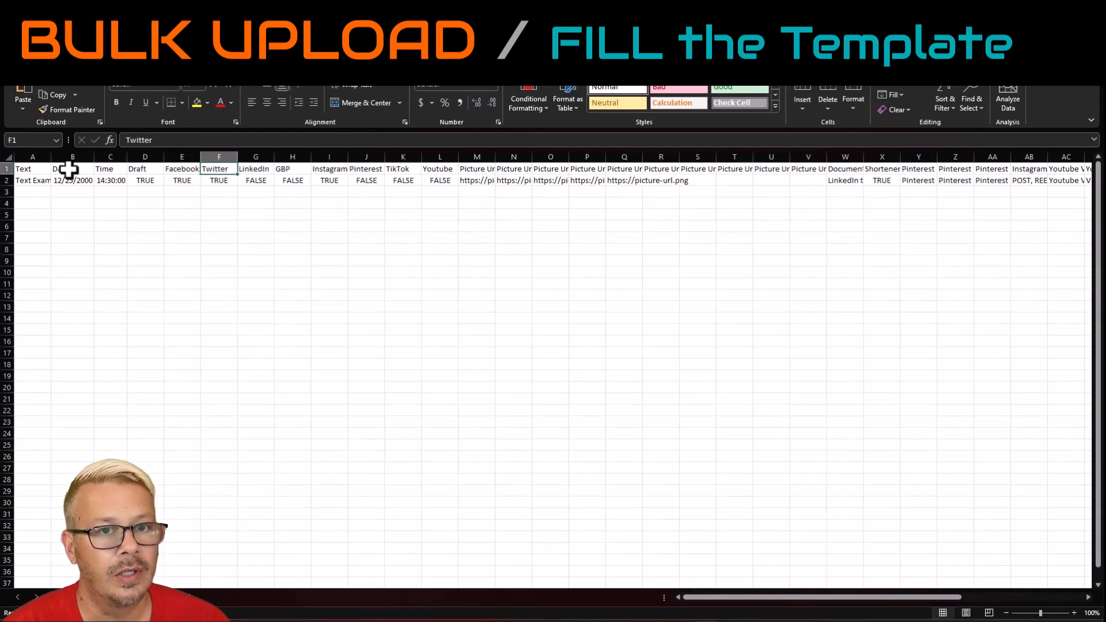
{"action": "key", "text": "Right"}
{"action": "key", "text": "Right"}
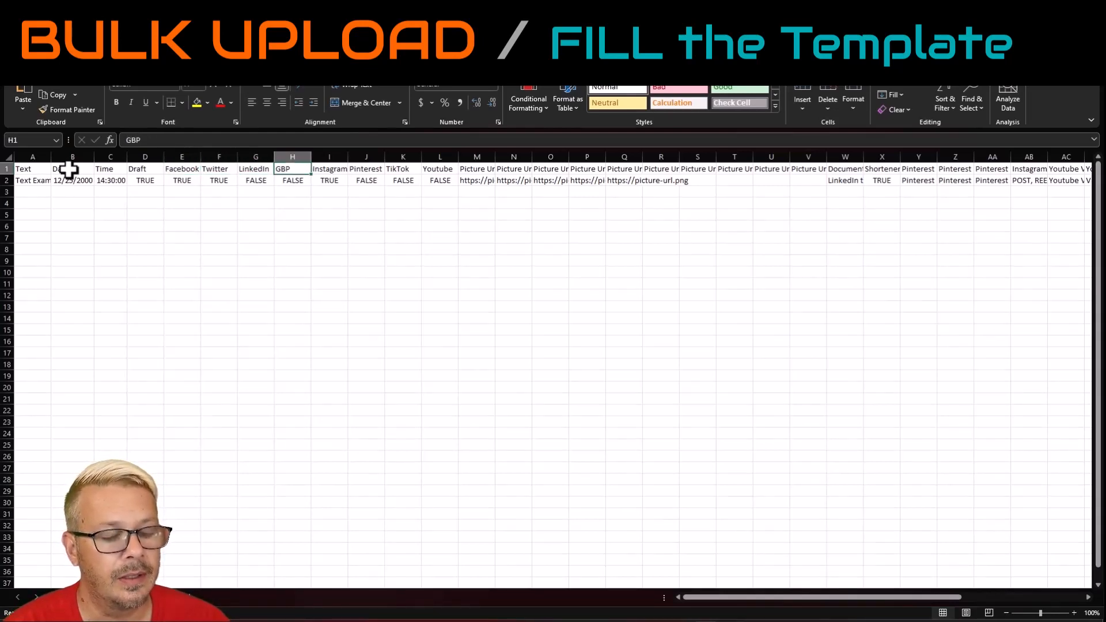
{"action": "key", "text": "Right"}
{"action": "key", "text": "Right"}
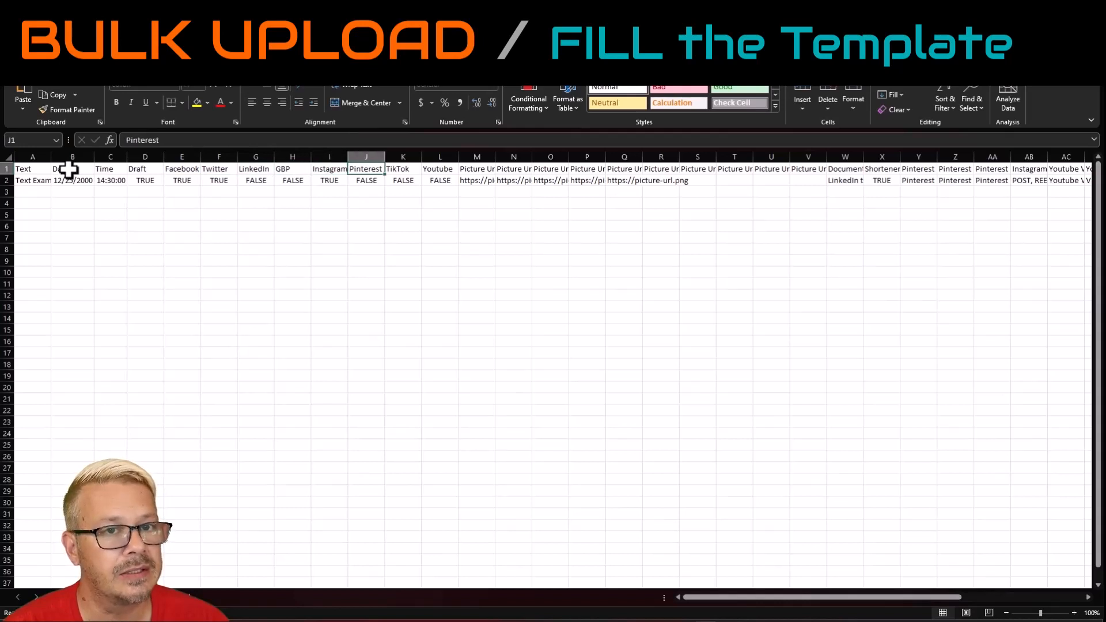
{"action": "key", "text": "Right"}
{"action": "key", "text": "Right"}
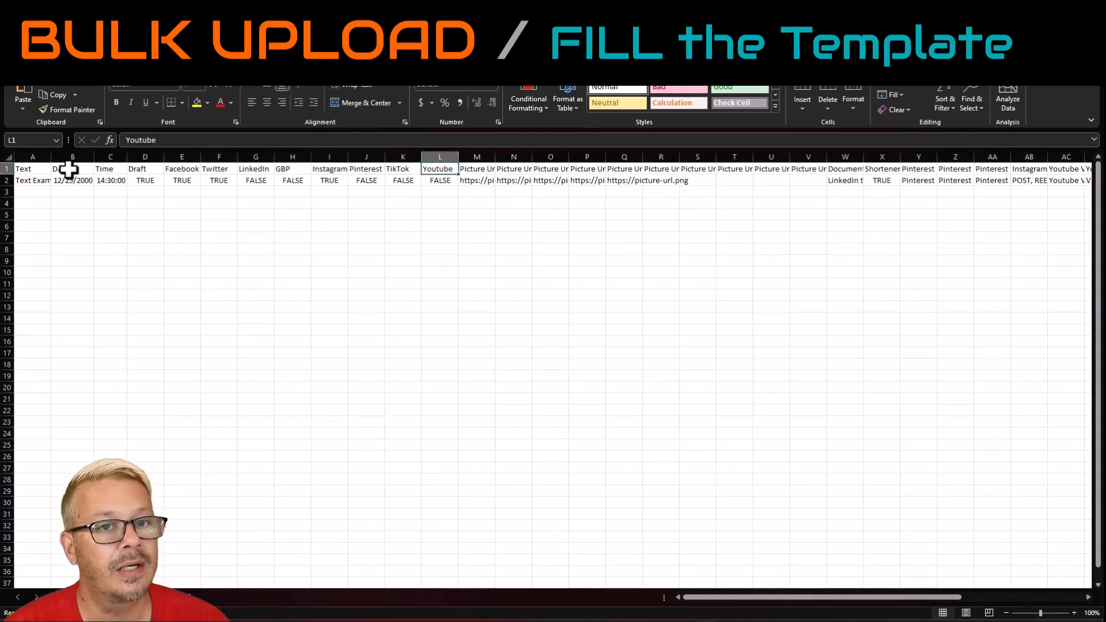
{"action": "key", "text": "Down"}
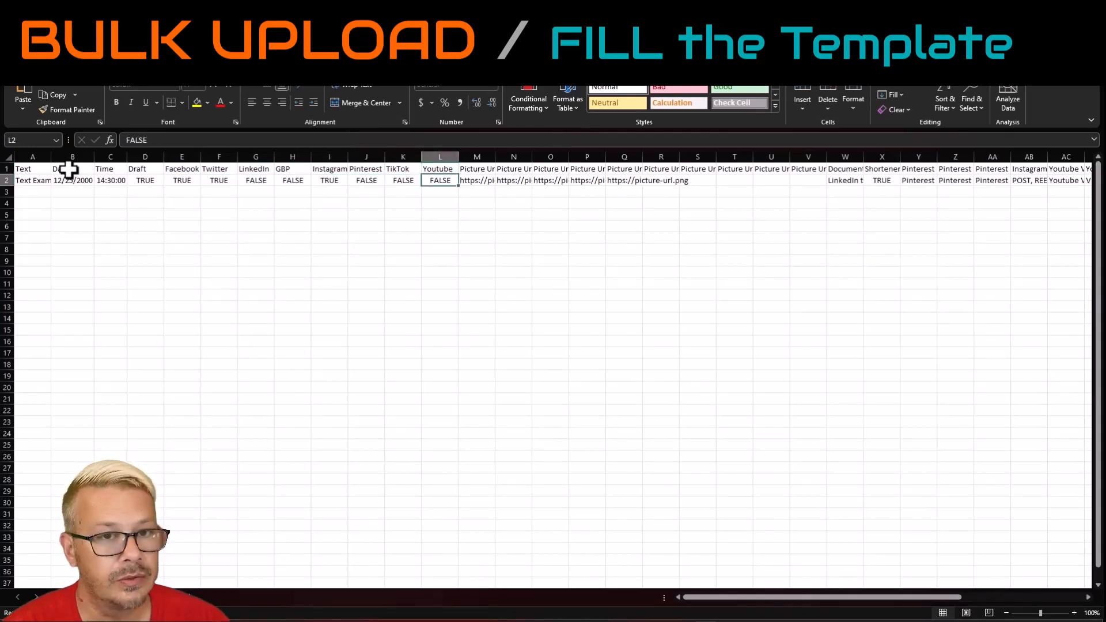
{"action": "key", "text": "Left"}
{"action": "key", "text": "Left"}
{"action": "key", "text": "Left"}
{"action": "key", "text": "Left"}
{"action": "key", "text": "Left"}
{"action": "key", "text": "Left"}
{"action": "key", "text": "Left"}
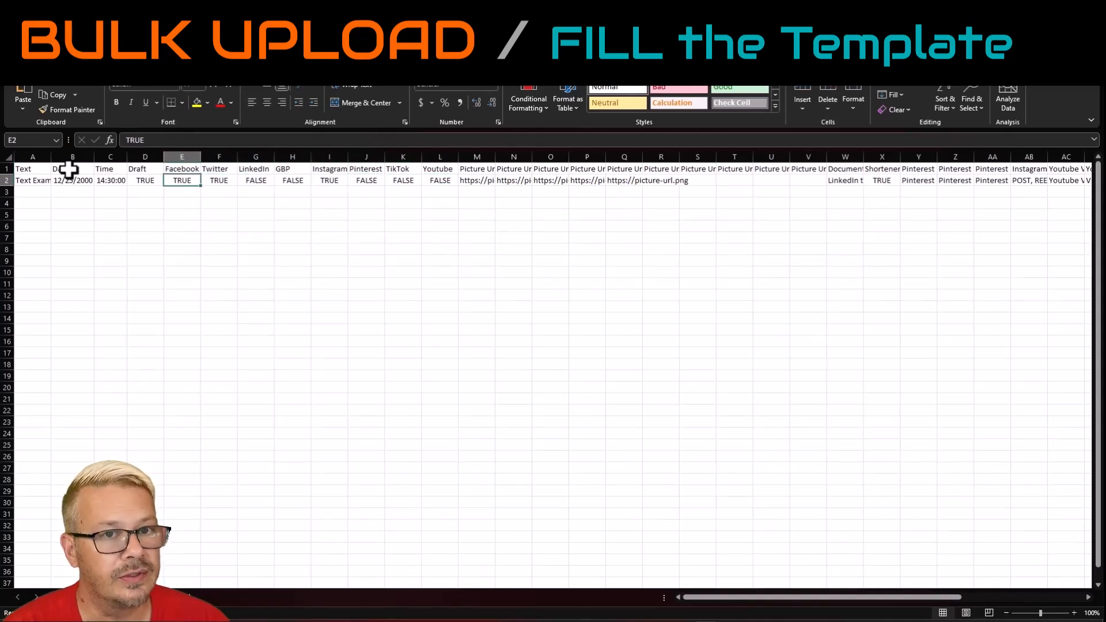
Copy the LinkedIn column's FALSE value into the Twitter column of the example row
{"action": "key", "text": "Right"}
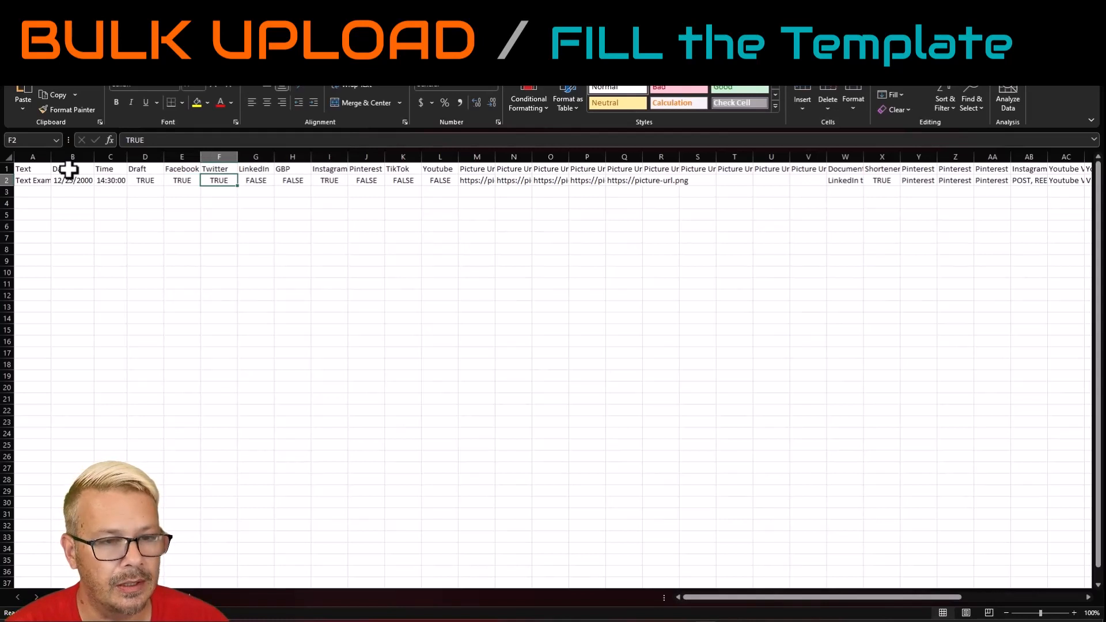
{"action": "key", "text": "Right"}
{"action": "key", "text": "ctrl+c"}
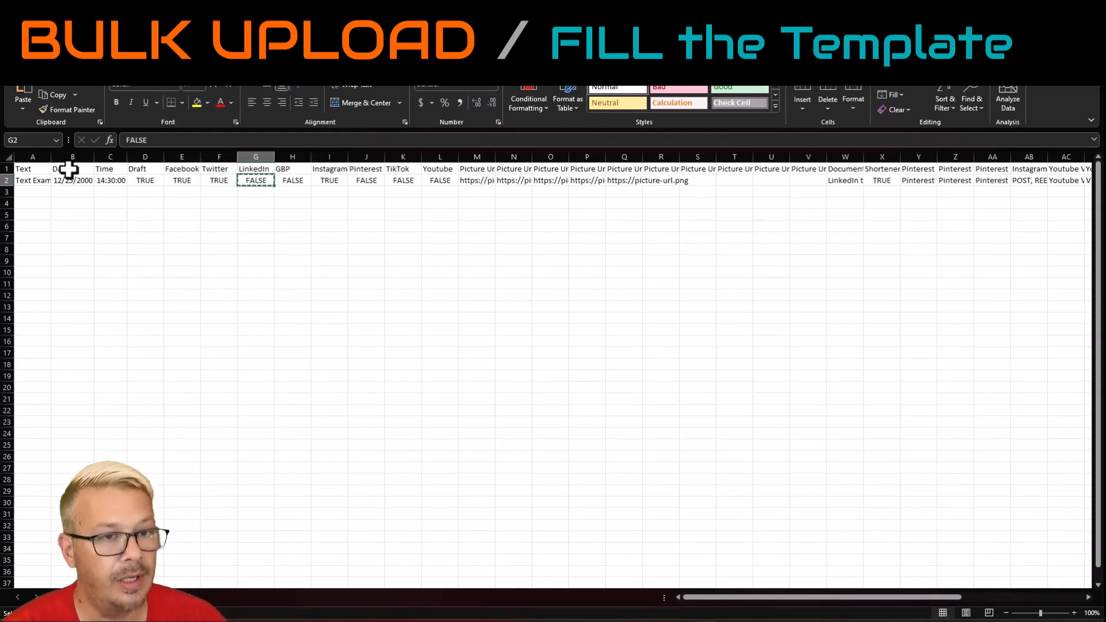
{"action": "key", "text": "Left"}
{"action": "key", "text": "ctrl+v"}
{"action": "key", "text": "Right"}
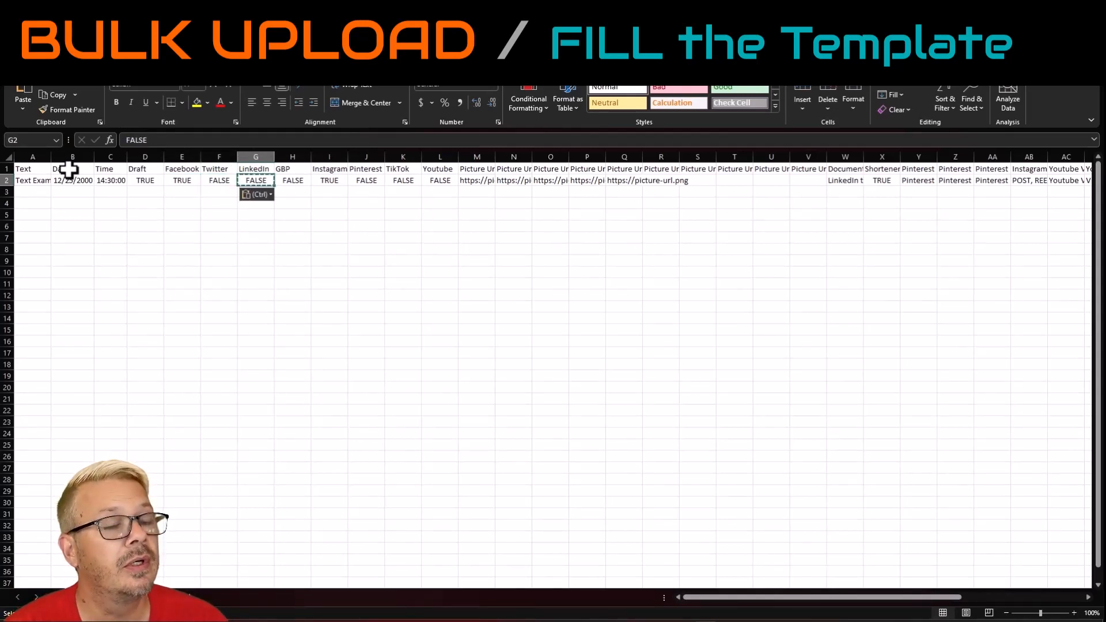
Set Instagram to FALSE and Pinterest to TRUE in the example row
{"action": "key", "text": "Right"}
{"action": "key", "text": "Right"}
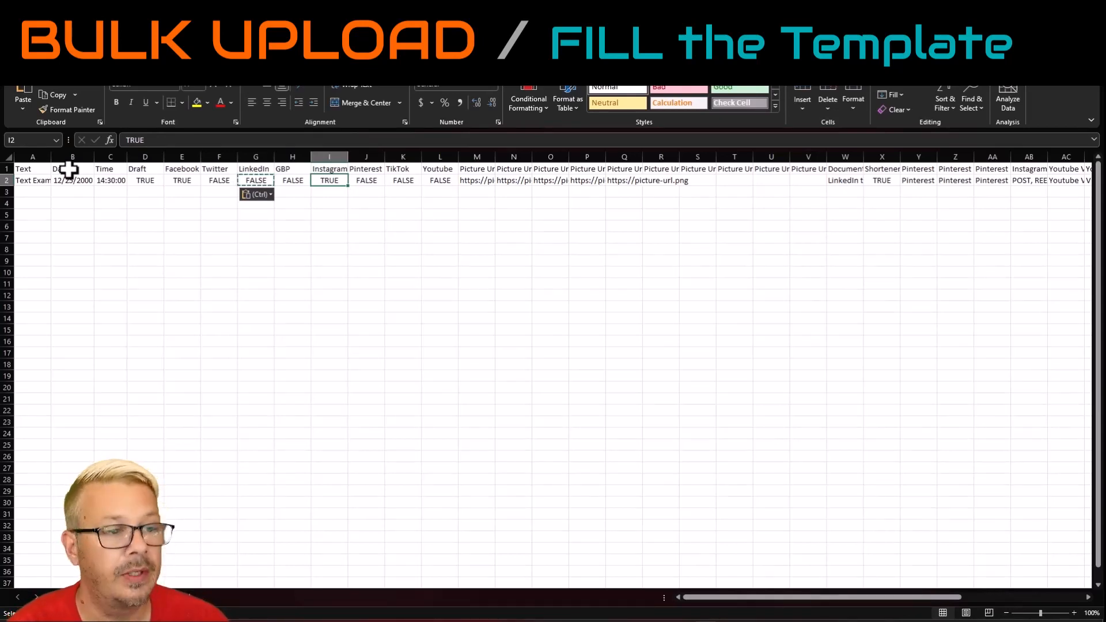
{"action": "type", "text": "FALSE"}
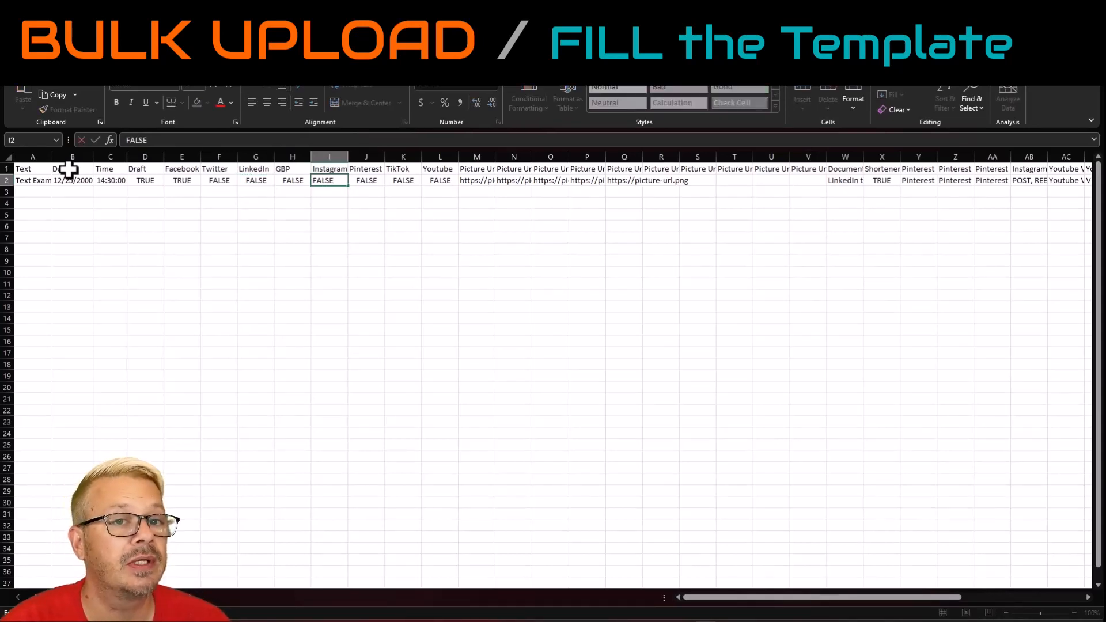
{"action": "key", "text": "Tab"}
{"action": "type", "text": "TRUE"}
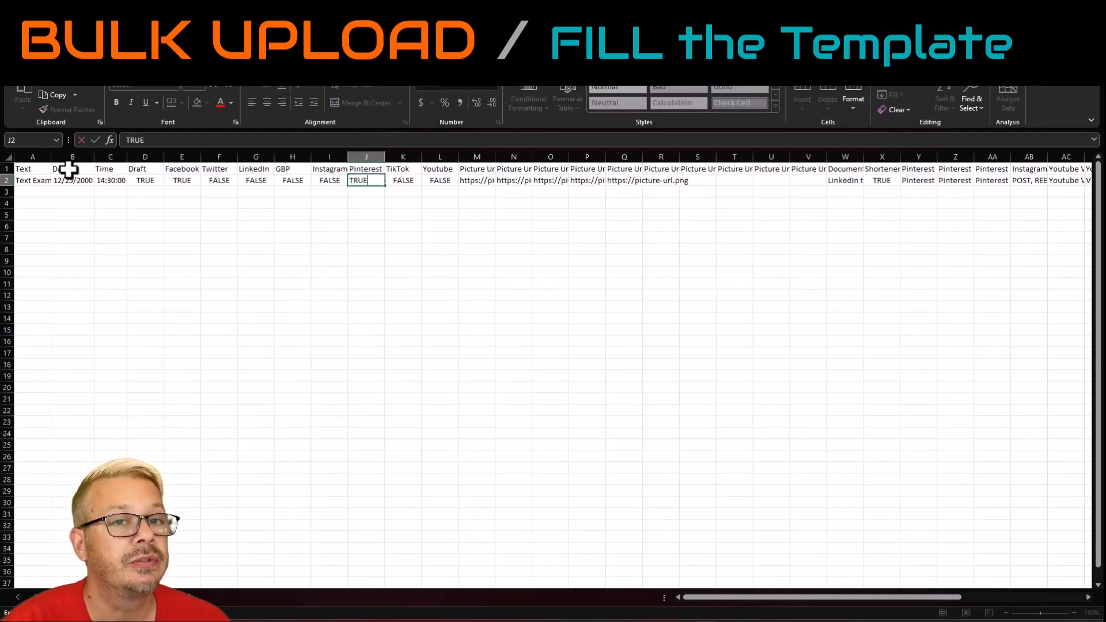
{"action": "key", "text": "Tab"}
Examine the picture URL columns, from the example link in the first one through the Picture Url 10 header
{"action": "key", "text": "Tab"}
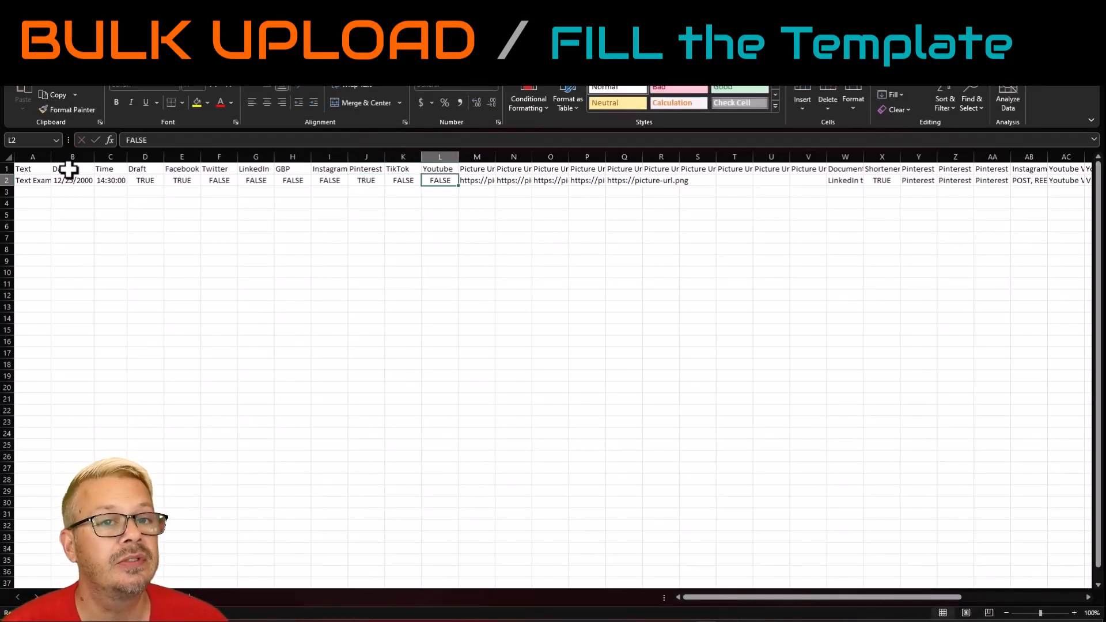
{"action": "key", "text": "Tab"}
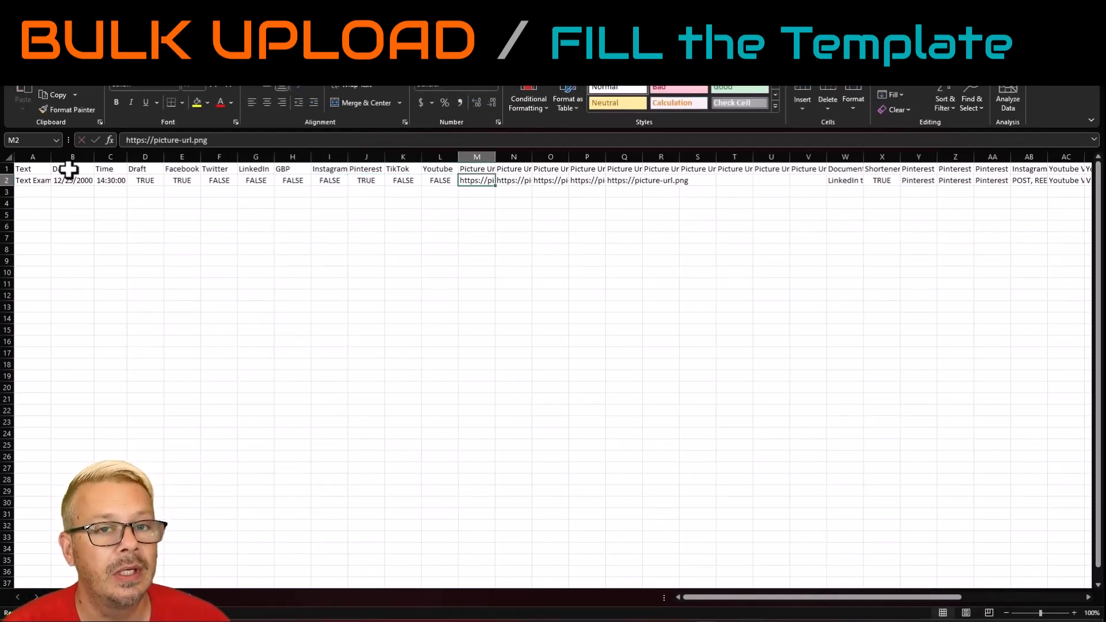
{"action": "key", "text": "Up"}
{"action": "key", "text": "Right"}
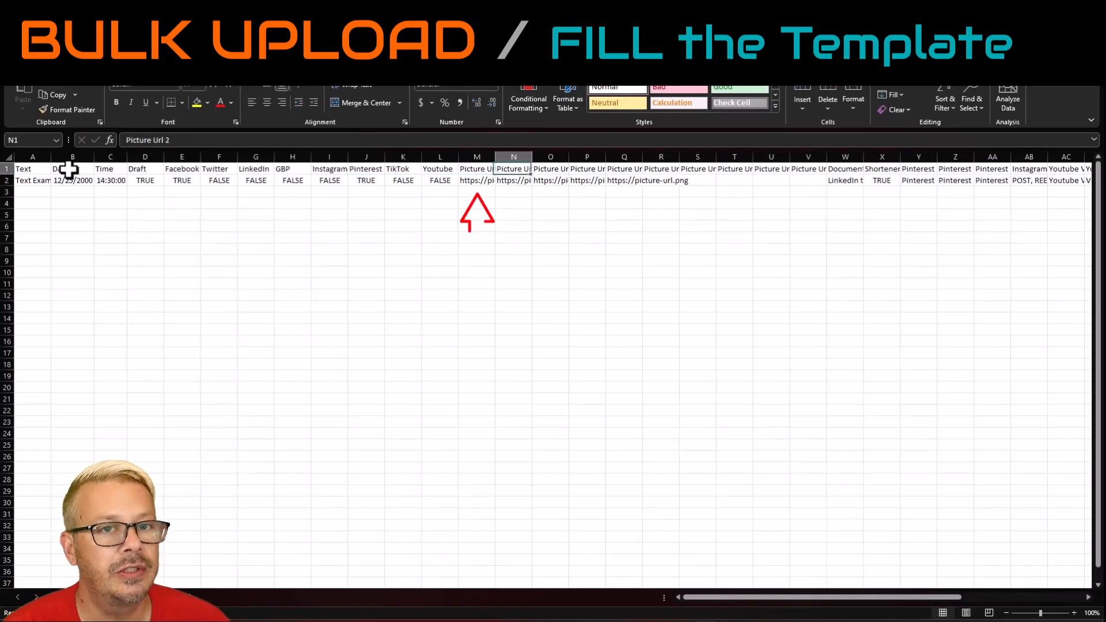
{"action": "key", "text": "Right"}
{"action": "key", "text": "Right"}
{"action": "key", "text": "Right"}
{"action": "key", "text": "Right"}
{"action": "key", "text": "Right"}
{"action": "key", "text": "Right"}
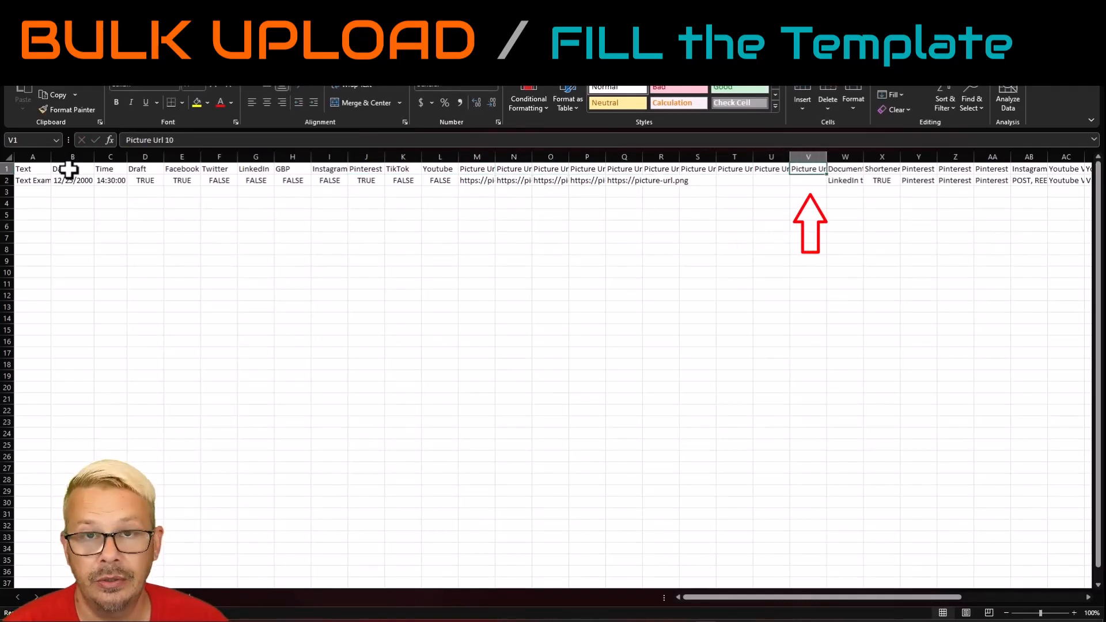
Delete the example links under Picture Url 2 through Picture Url 5, keeping only the first picture link
{"action": "key", "text": "Left"}
{"action": "key", "text": "Left"}
{"action": "key", "text": "Left"}
{"action": "key", "text": "Left"}
{"action": "key", "text": "Left"}
{"action": "key", "text": "Left"}
{"action": "key", "text": "Left"}
{"action": "key", "text": "Left"}
{"action": "key", "text": "Left"}
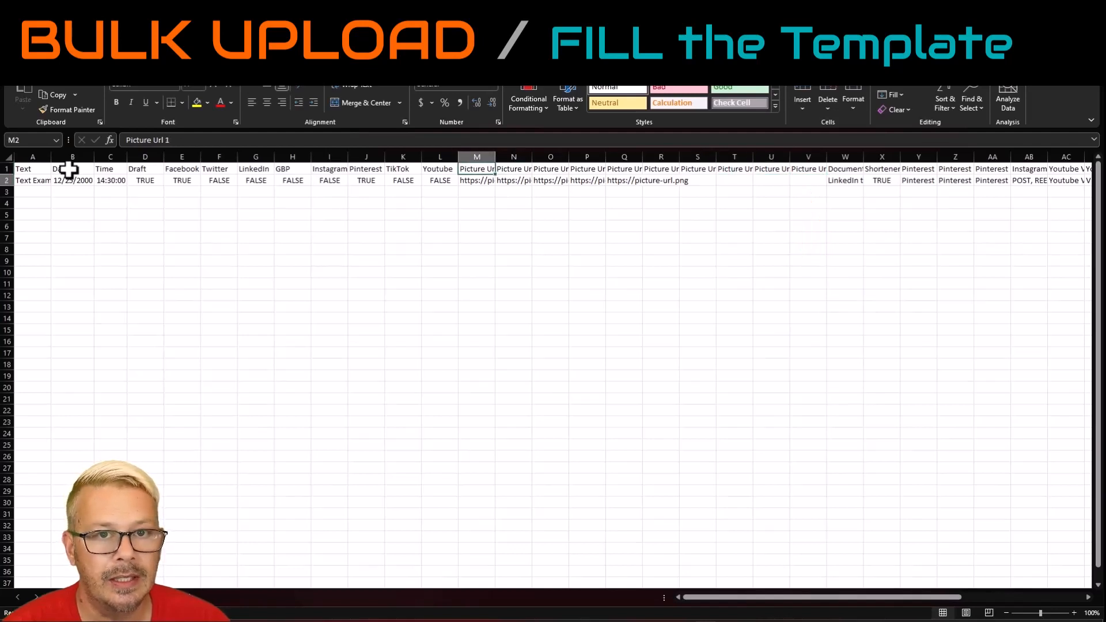
{"action": "key", "text": "Down"}
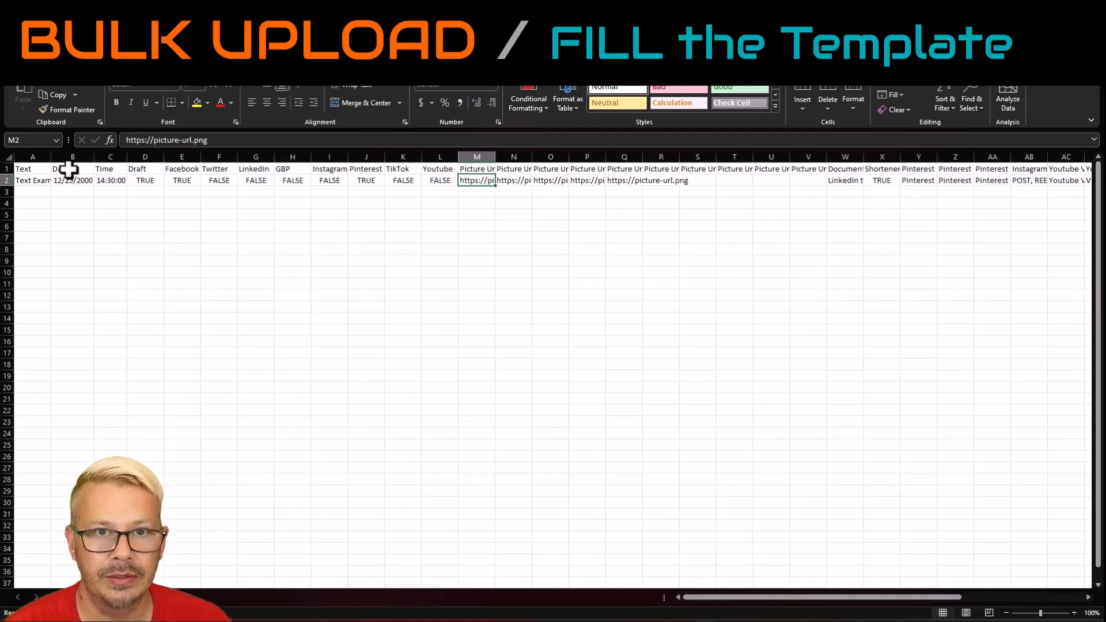
{"action": "key", "text": "Right"}
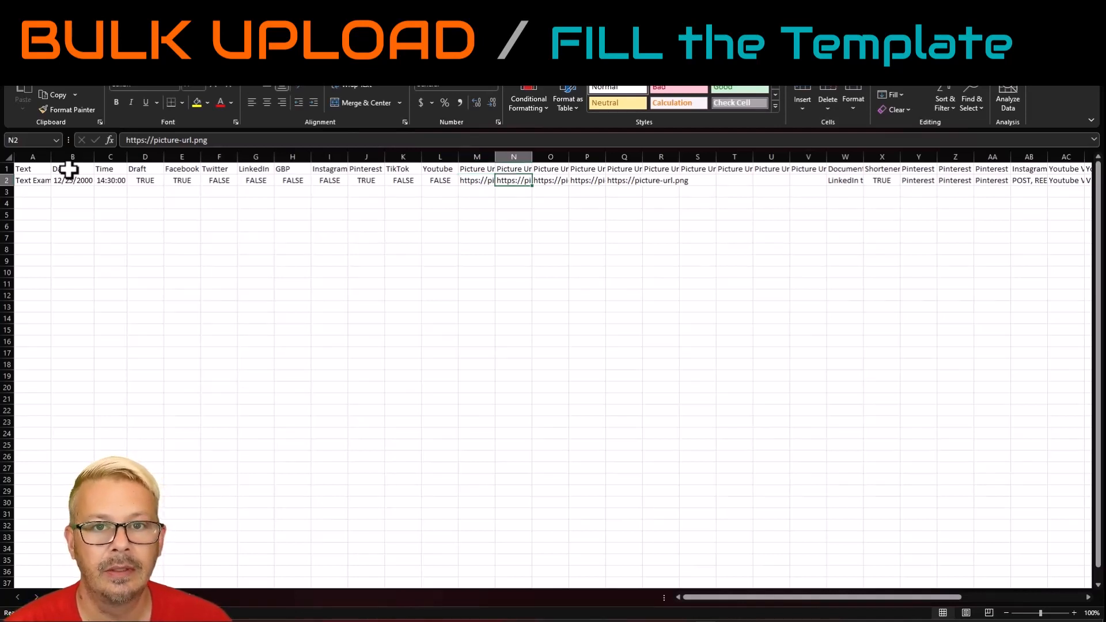
{"action": "key", "text": "Left"}
{"action": "key", "text": "Right"}
{"action": "key", "text": "Delete"}
{"action": "key", "text": "Right"}
{"action": "key", "text": "Delete"}
{"action": "key", "text": "Right"}
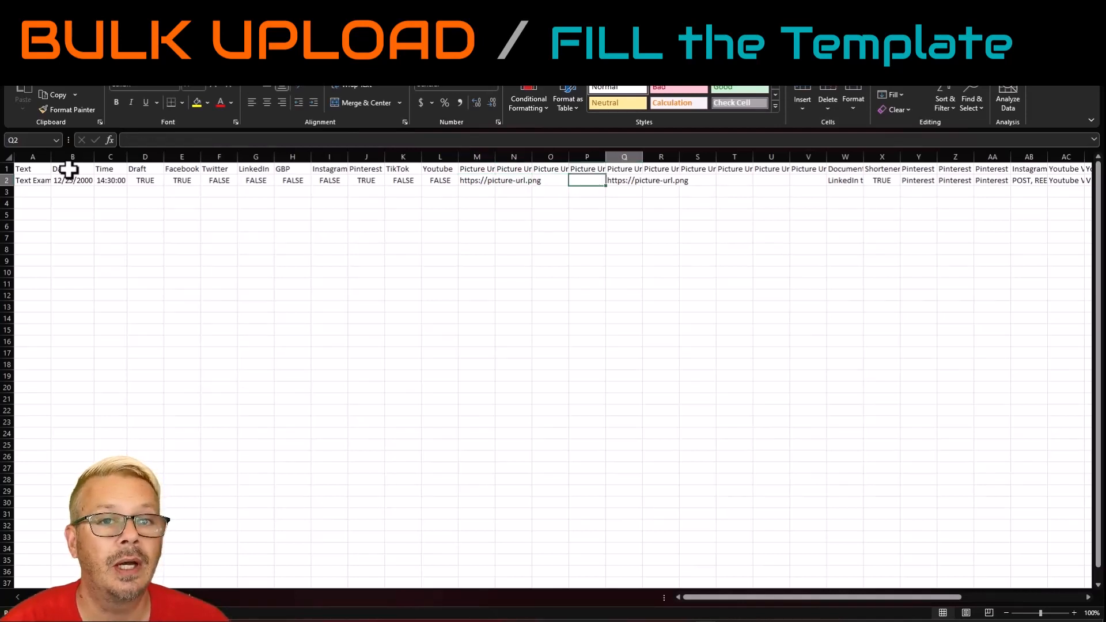
{"action": "key", "text": "Delete"}
{"action": "key", "text": "Right"}
{"action": "key", "text": "Delete"}
{"action": "key", "text": "Right"}
{"action": "key", "text": "Left"}
{"action": "key", "text": "Left"}
{"action": "key", "text": "Left"}
{"action": "key", "text": "Left"}
{"action": "key", "text": "Left"}
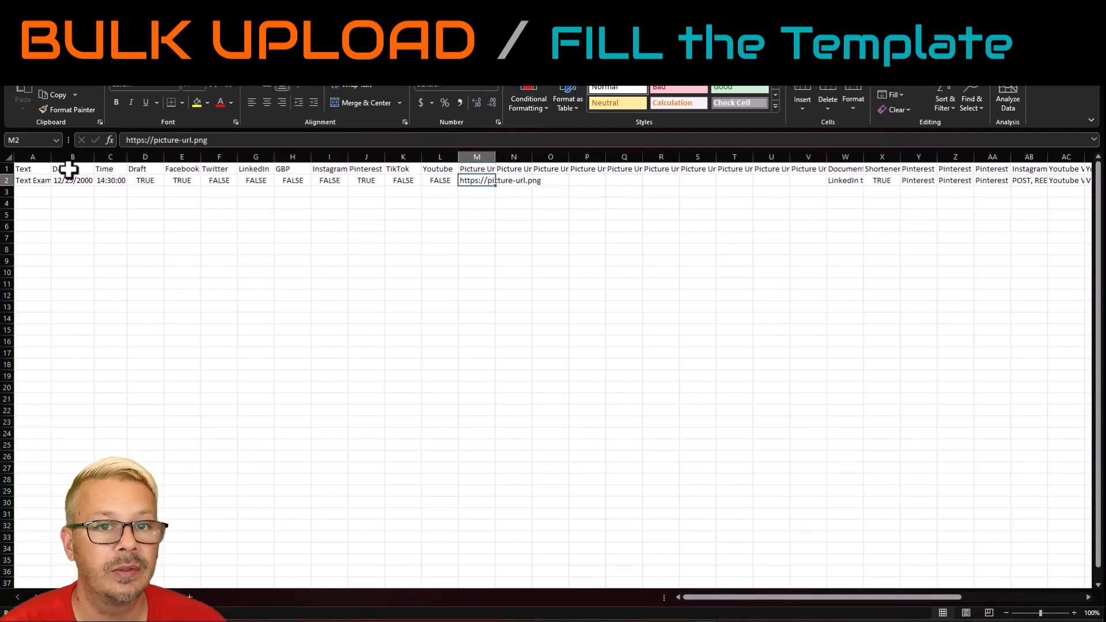
Set the example row's date to 9/1/2023 and its time to 8:00:00
{"action": "key", "text": "Right"}
{"action": "key", "text": "Right"}
{"action": "key", "text": "Right"}
{"action": "key", "text": "Left"}
{"action": "key", "text": "Left"}
{"action": "key", "text": "Left"}
{"action": "key", "text": "Left"}
{"action": "key", "text": "Left"}
{"action": "key", "text": "Left"}
{"action": "key", "text": "Left"}
{"action": "key", "text": "Left"}
{"action": "key", "text": "Left"}
{"action": "key", "text": "Left"}
{"action": "key", "text": "Left"}
{"action": "key", "text": "Left"}
{"action": "key", "text": "Left"}
{"action": "key", "text": "Left"}
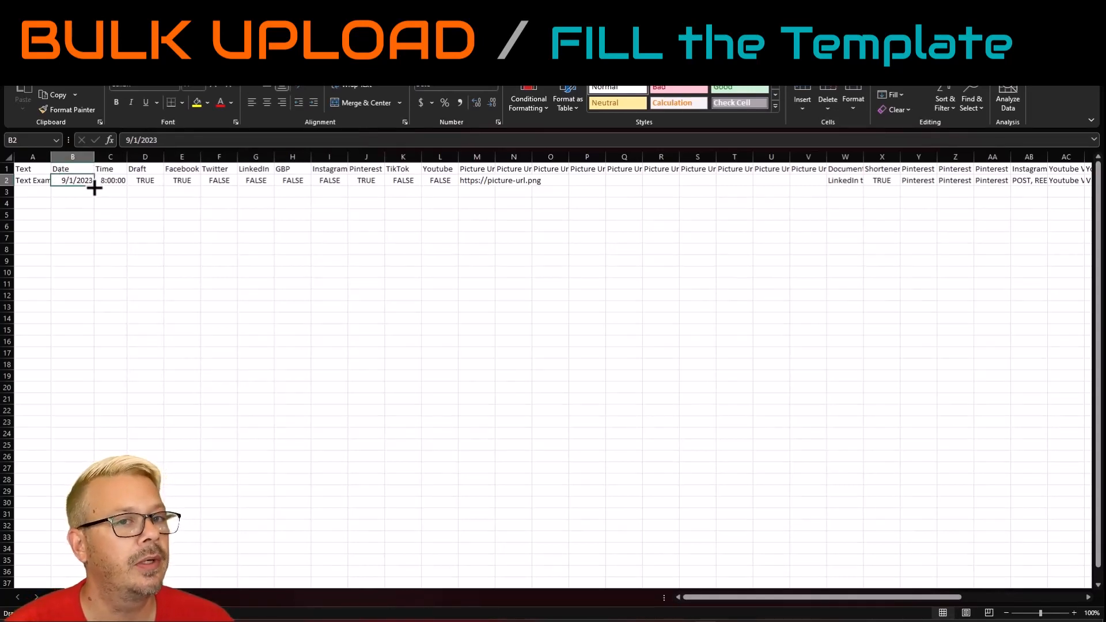
Fill the dates down as a daily series through 9/12/2023 and copy the 8:00:00 time into every dated row
{"action": "left_click_drag", "start_coordinate": [94, 188], "coordinate": [85, 308]}
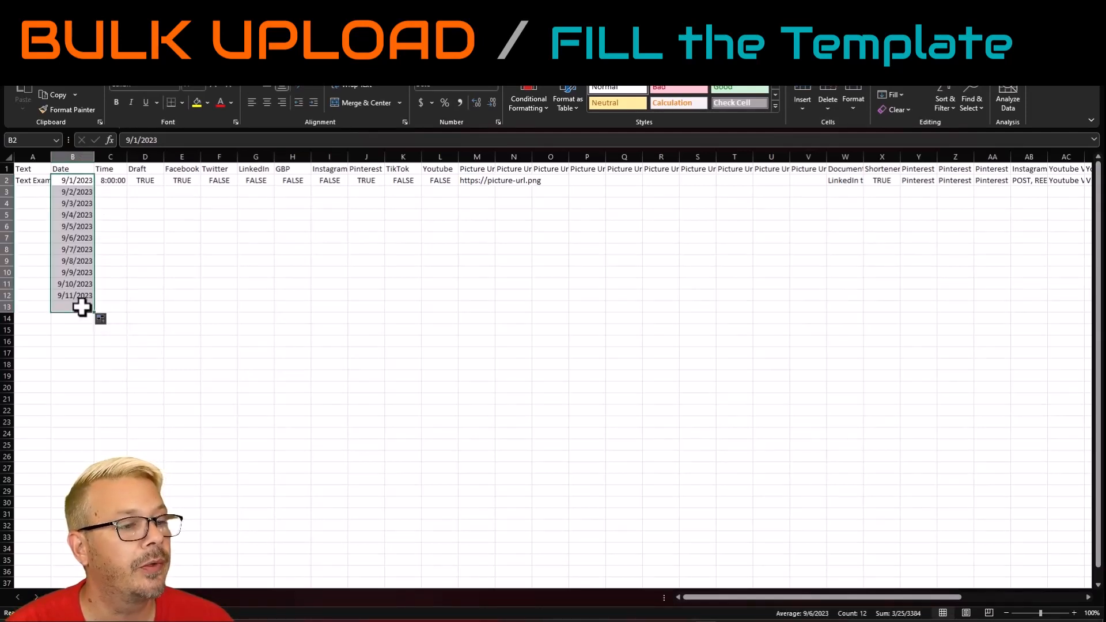
{"action": "left_click", "coordinate": [68, 304]}
{"action": "left_click", "coordinate": [111, 180]}
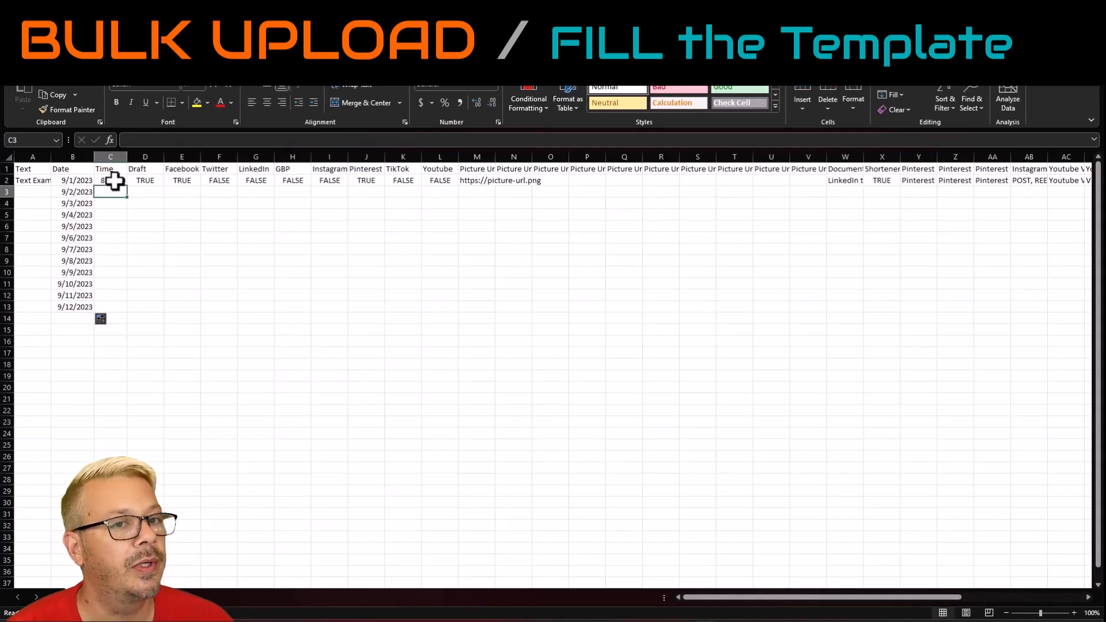
{"action": "key", "text": "ctrl+c"}
{"action": "key", "text": "Down"}
{"action": "key", "text": "Left"}
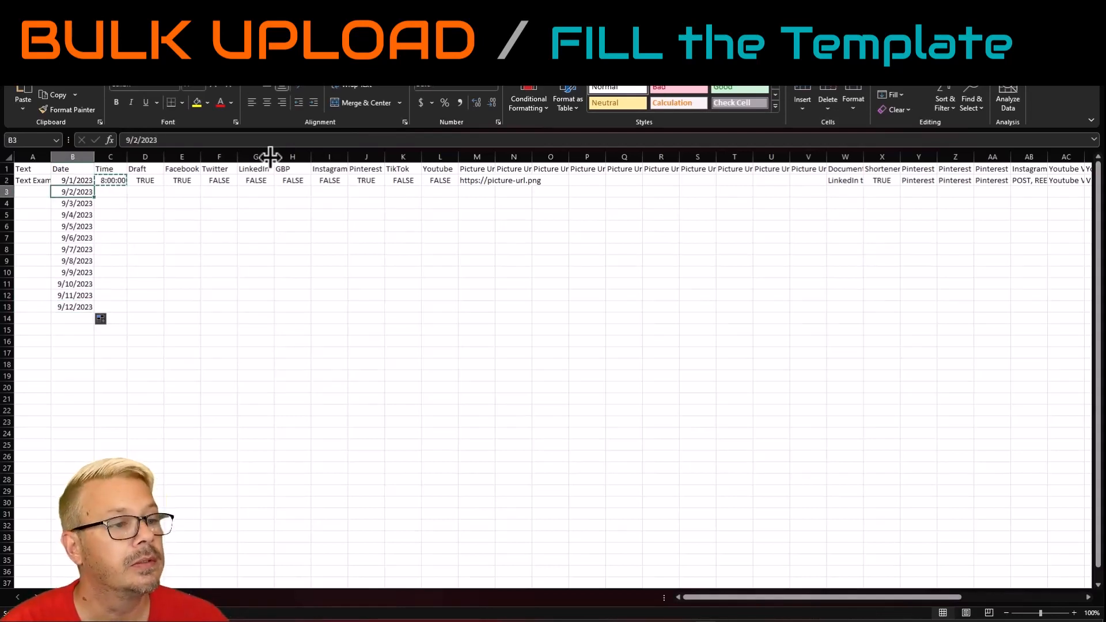
{"action": "key", "text": "ctrl+Down"}
{"action": "key", "text": "Right"}
{"action": "key", "text": "ctrl+shift+Up"}
{"action": "key", "text": "shift+Down"}
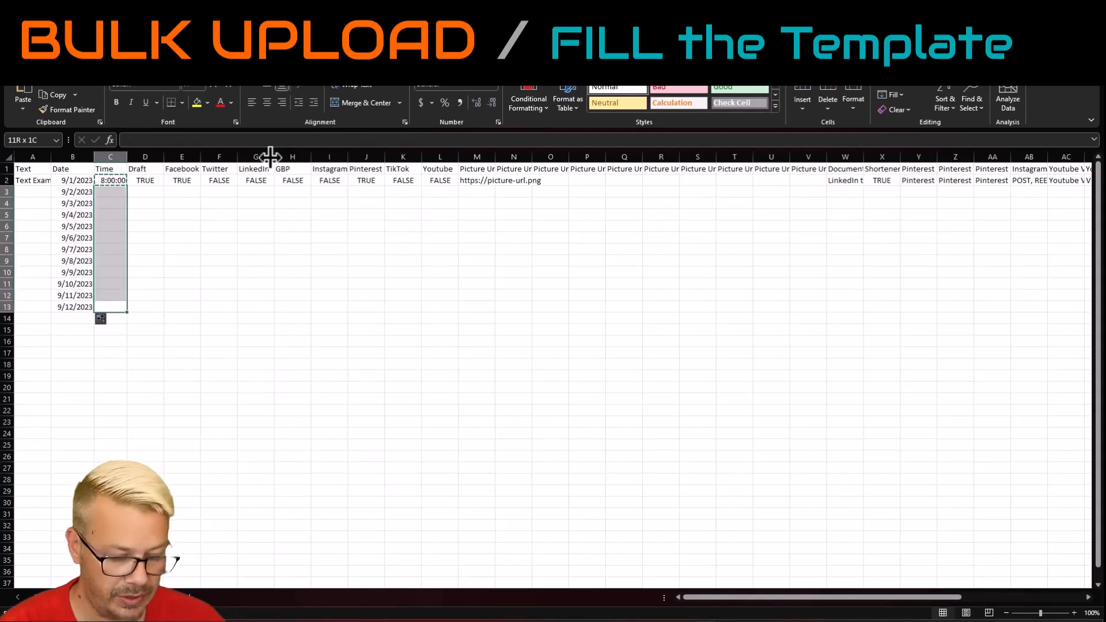
{"action": "key", "text": "ctrl+v"}
{"action": "left_click", "coordinate": [179, 249]}
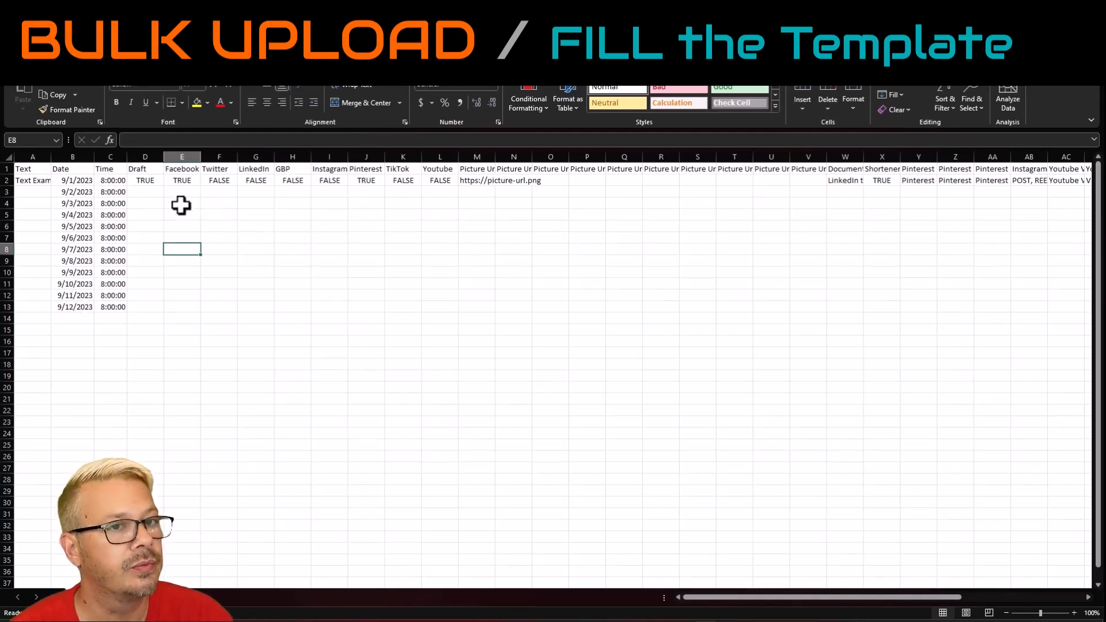
Fill the Draft through Youtube values down to row 13 and set Draft to FALSE in all those rows
{"action": "left_click_drag", "start_coordinate": [150, 182], "coordinate": [462, 311]}
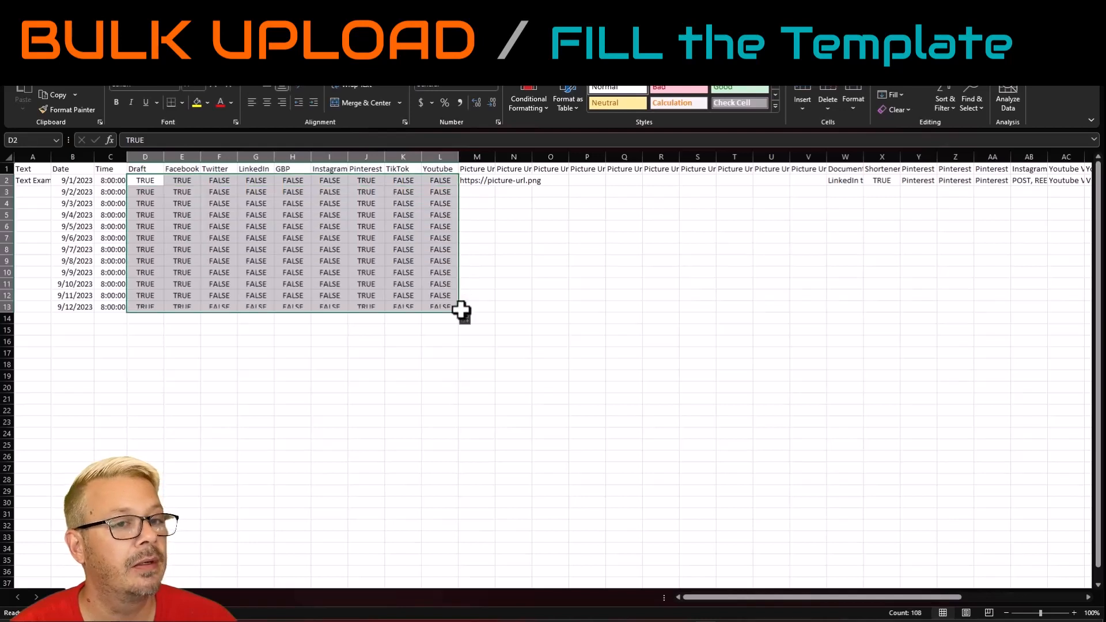
{"action": "left_click", "coordinate": [293, 260]}
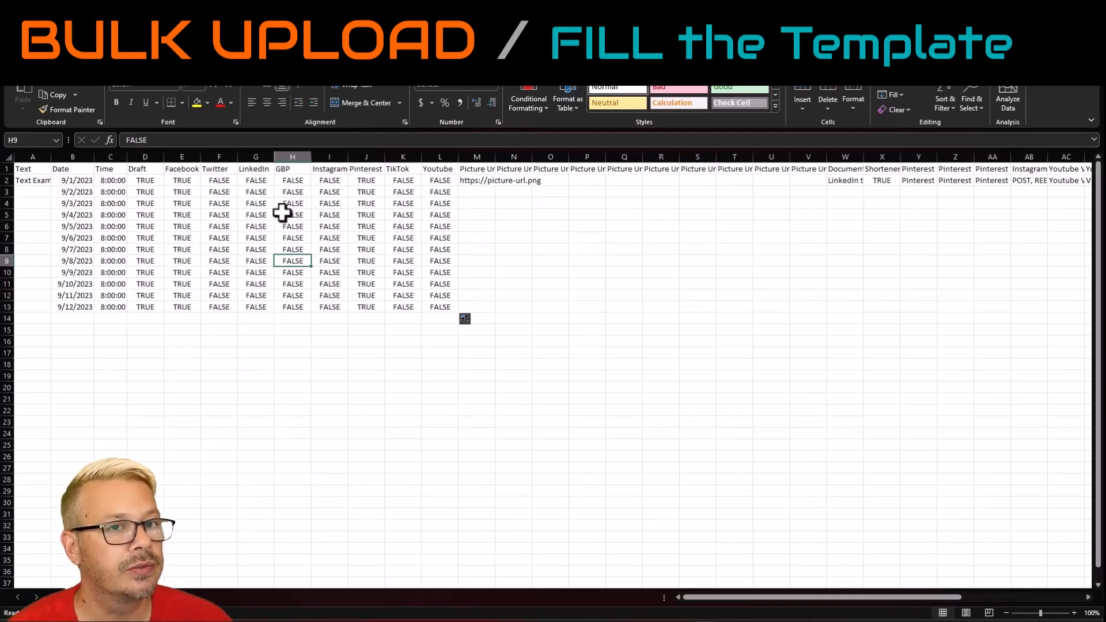
{"action": "left_click", "coordinate": [145, 181]}
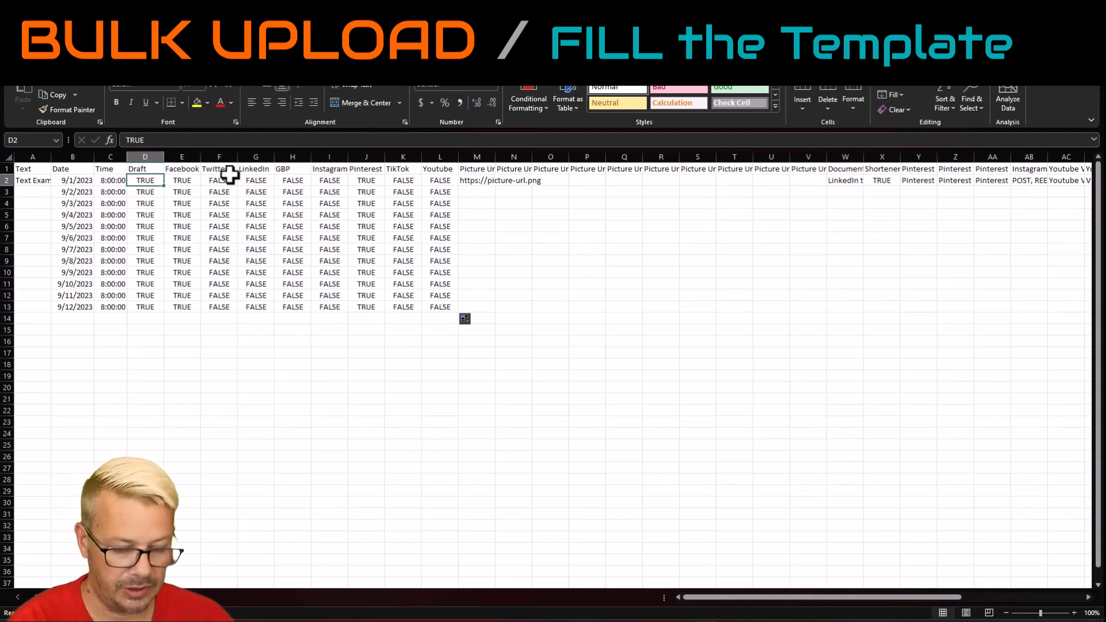
{"action": "type", "text": "FALSE"}
{"action": "key", "text": "ctrl+Return"}
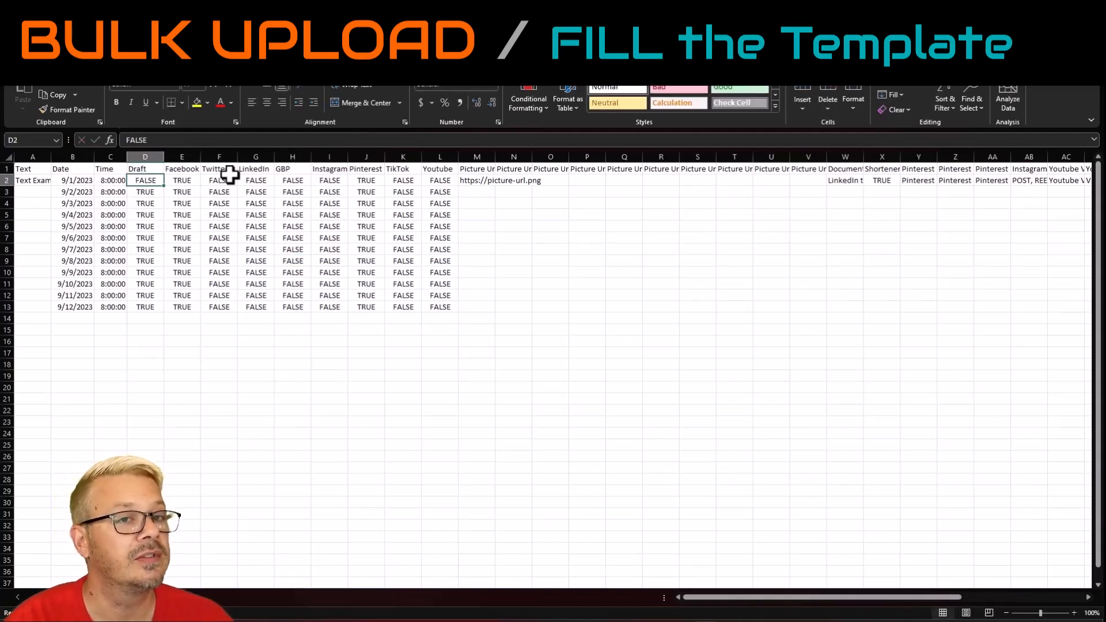
{"action": "left_click_drag", "start_coordinate": [164, 186], "coordinate": [163, 311]}
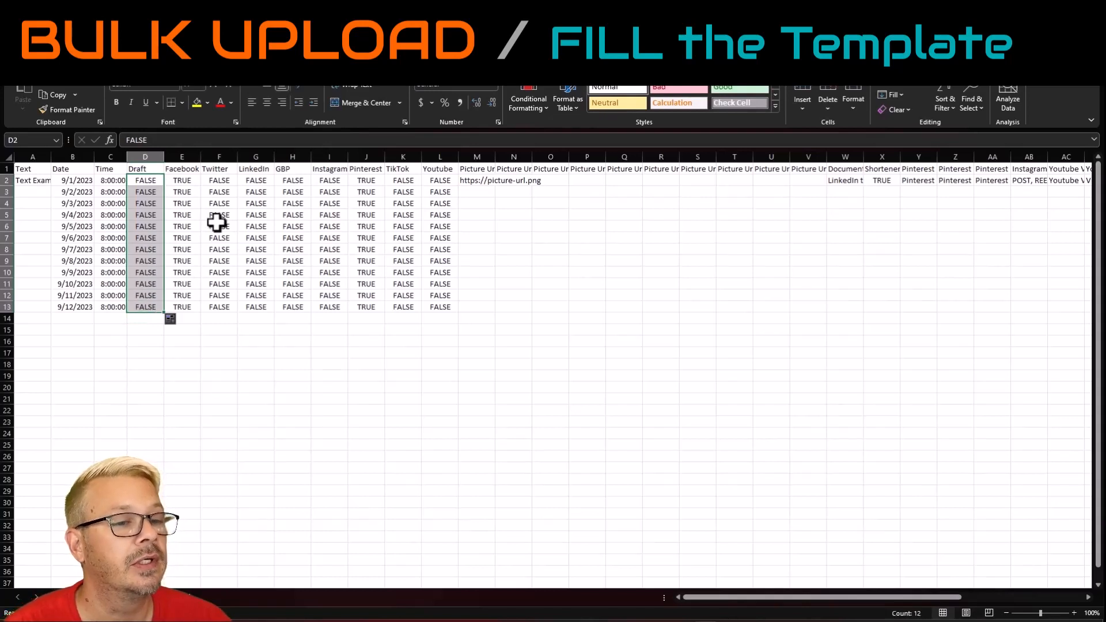
{"action": "left_click", "coordinate": [369, 236]}
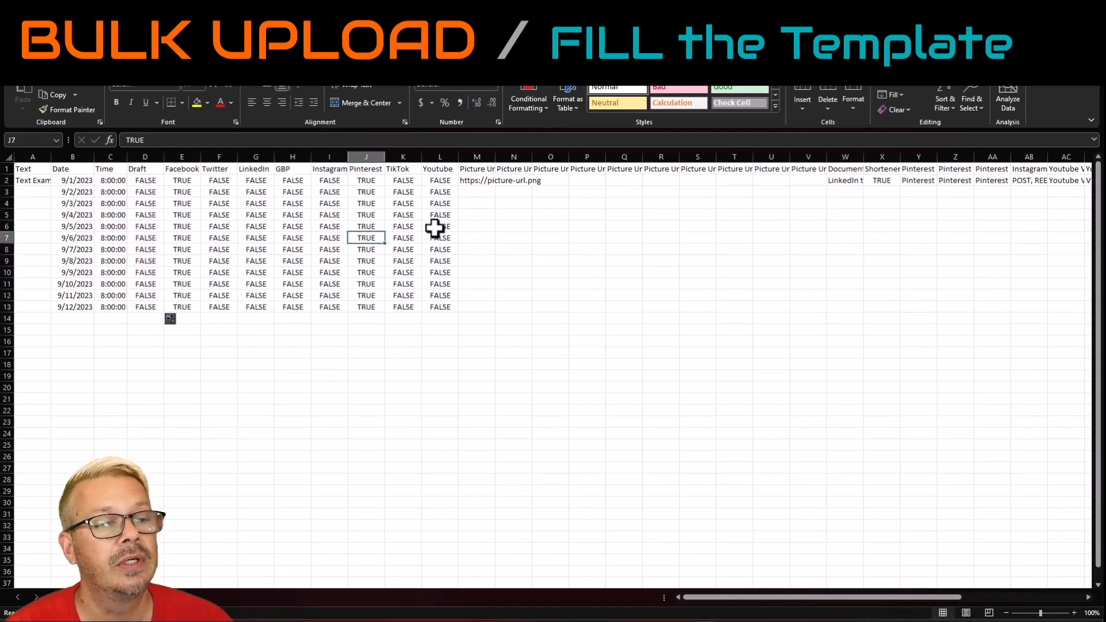
Clear the example link from the first picture URL column and highlight its cells in rows 2 to 13 in yellow
{"action": "left_click", "coordinate": [485, 180]}
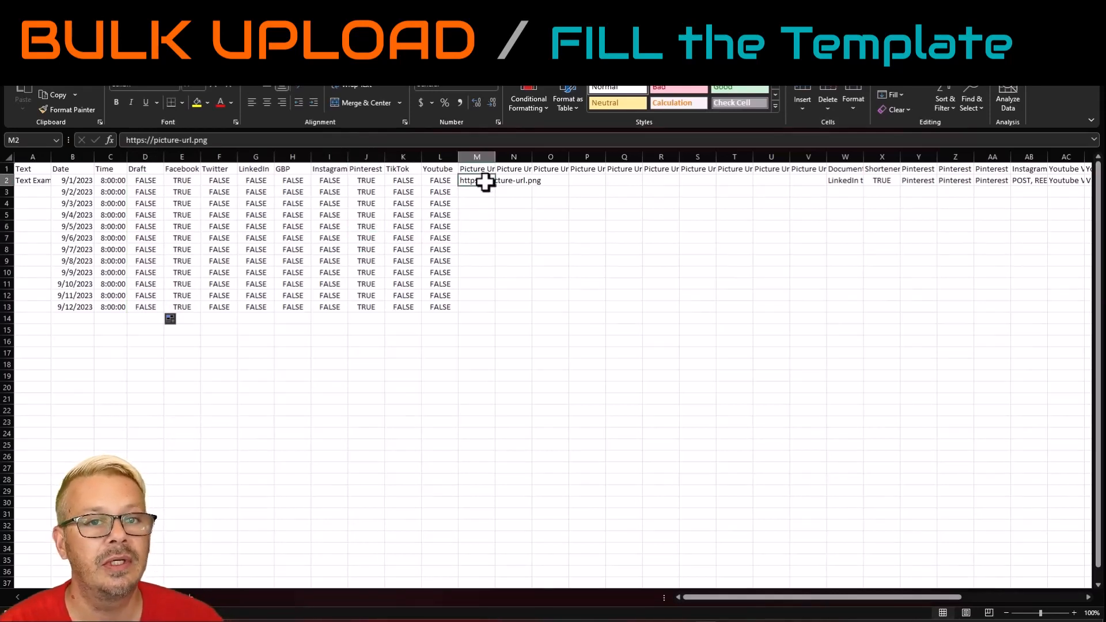
{"action": "key", "text": "Delete"}
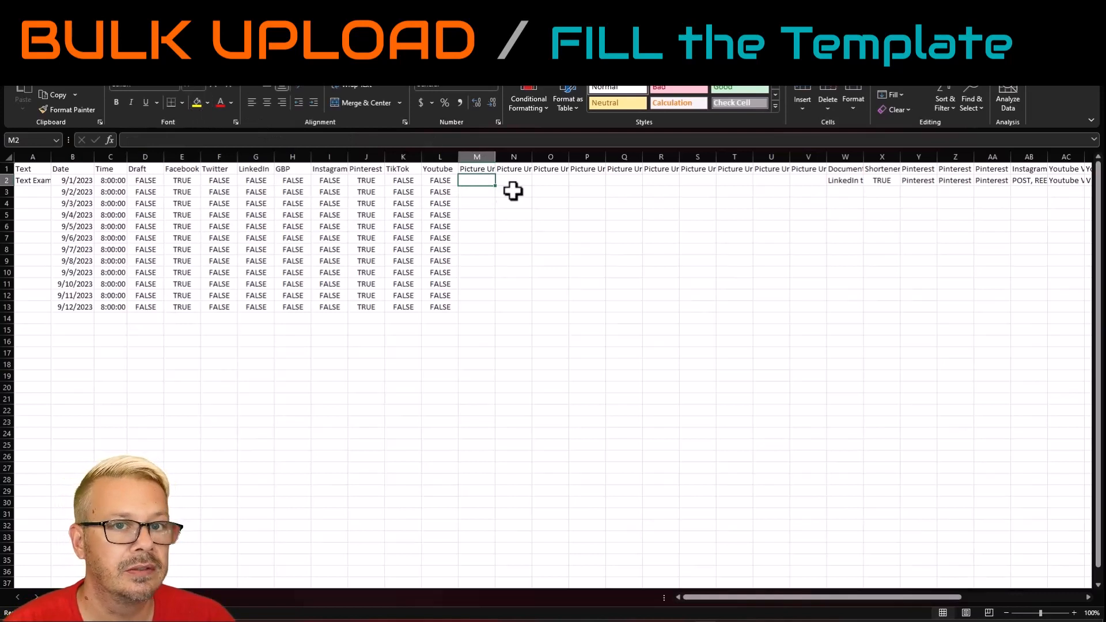
{"action": "left_click_drag", "start_coordinate": [481, 181], "coordinate": [486, 306]}
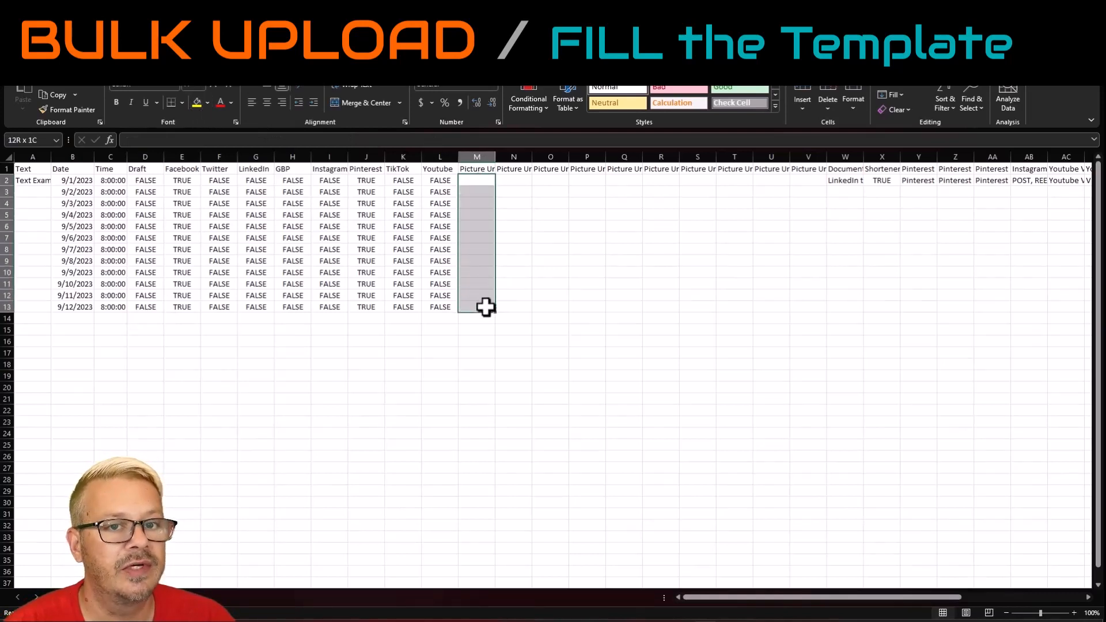
{"action": "left_click", "coordinate": [202, 102]}
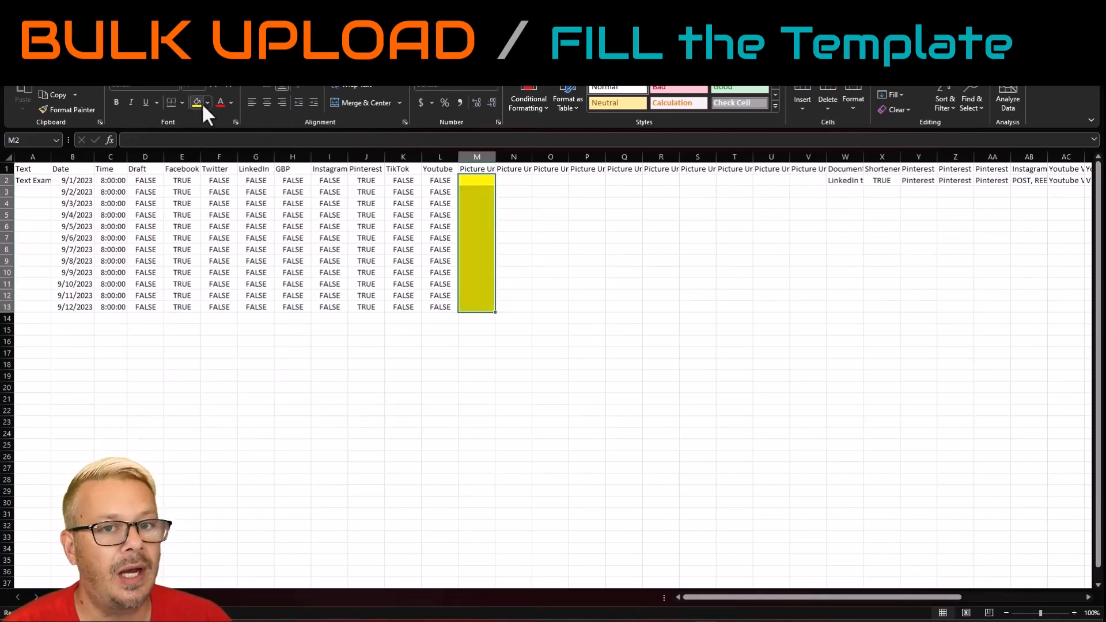
{"action": "left_click", "coordinate": [526, 213]}
Clear the example post text and the LinkedIn document title placeholder from row 2
{"action": "left_click", "coordinate": [38, 182]}
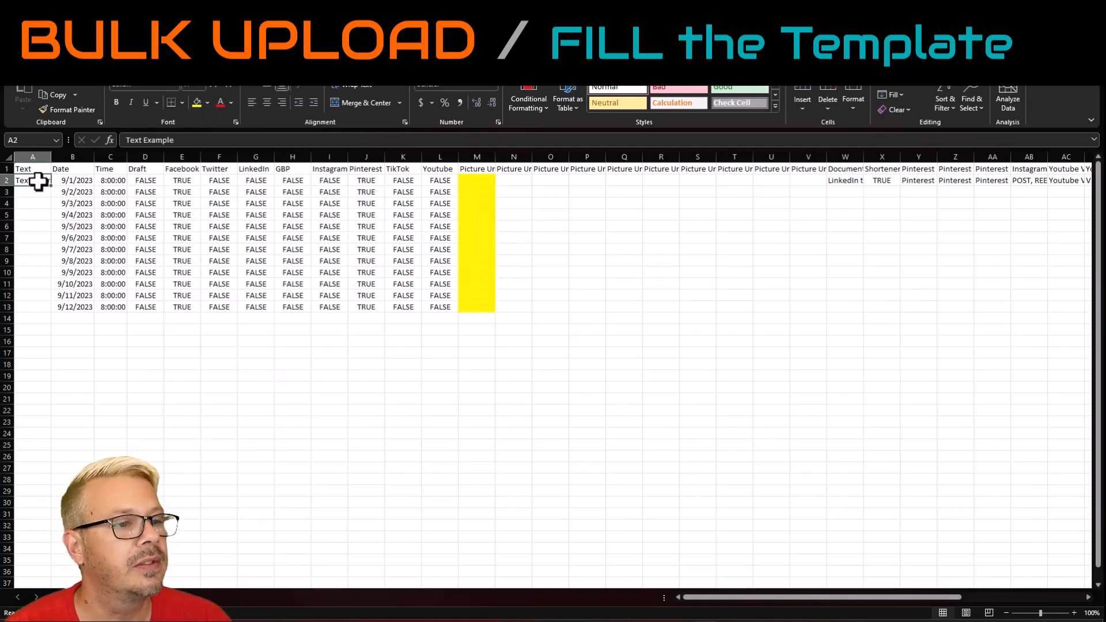
{"action": "key", "text": "Delete"}
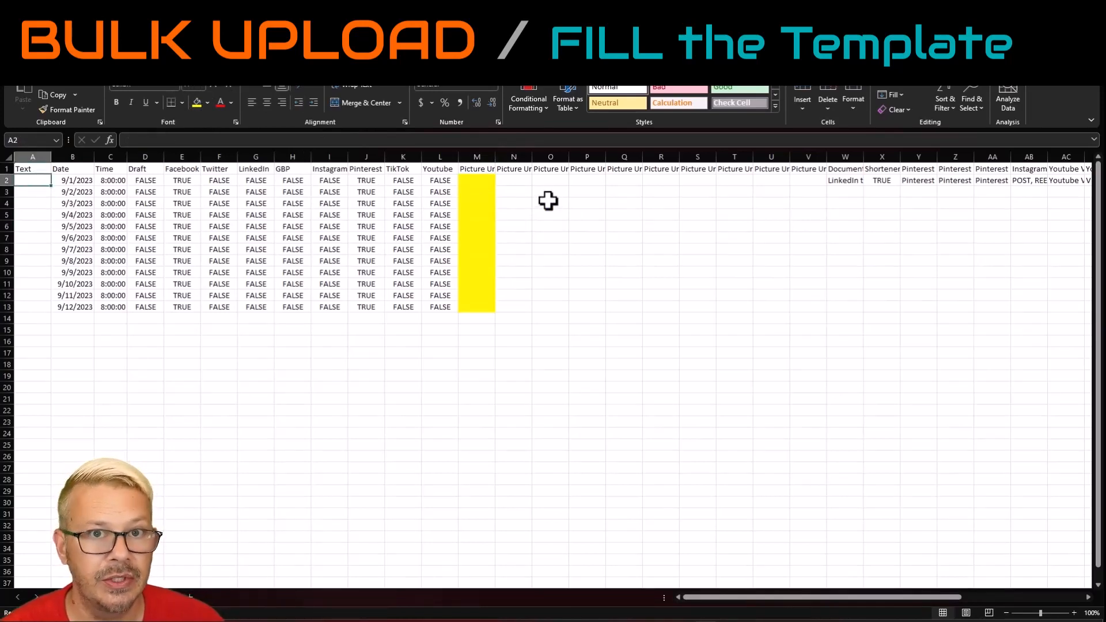
{"action": "left_click", "coordinate": [524, 179]}
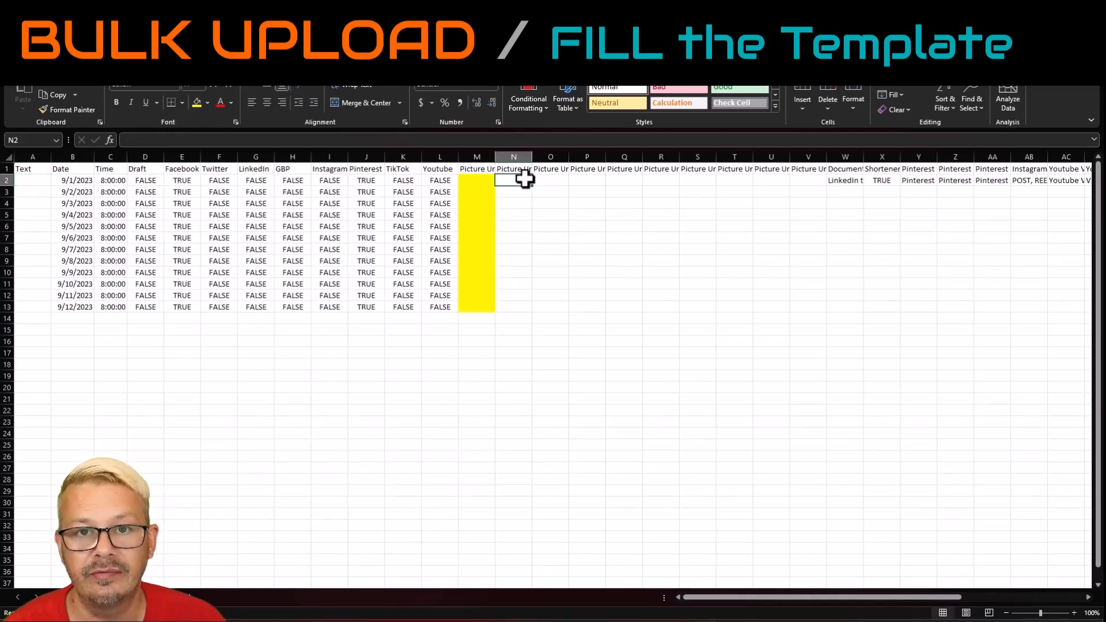
{"action": "key", "text": "ctrl+Right"}
{"action": "key", "text": "Up"}
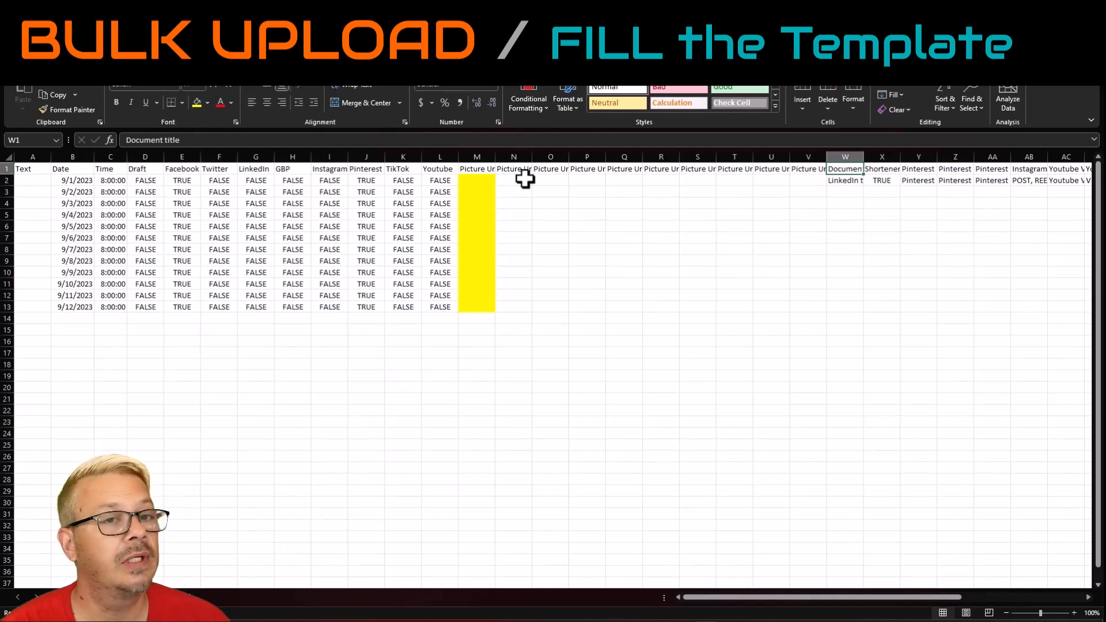
{"action": "key", "text": "Down"}
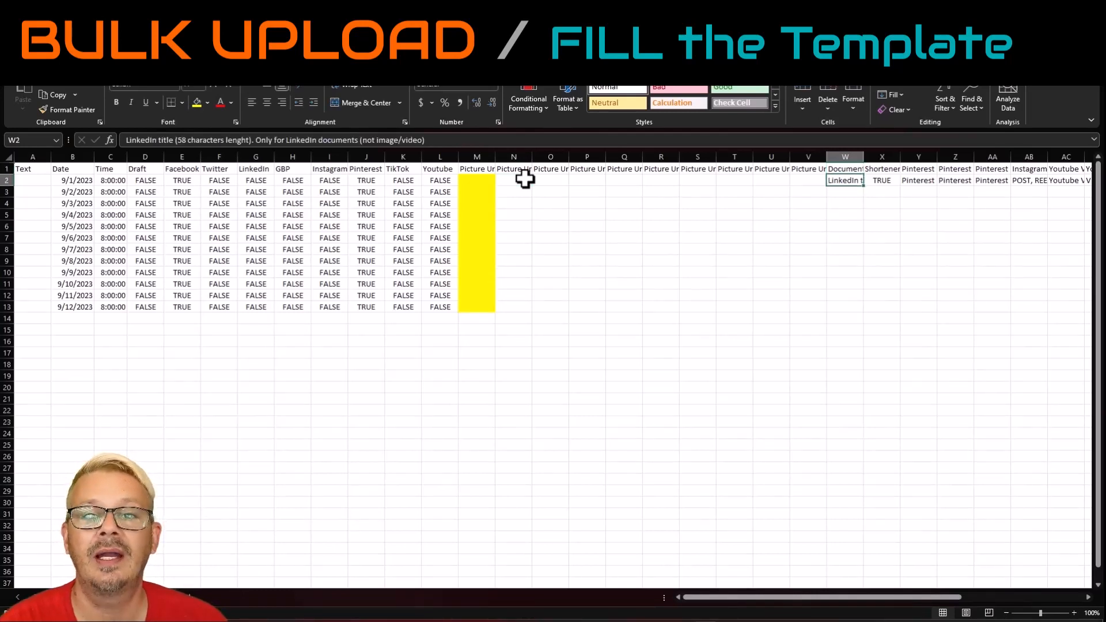
{"action": "key", "text": "Delete"}
Fill the Shortener column's TRUE value down to row 13
{"action": "key", "text": "Right"}
{"action": "key", "text": "Up"}
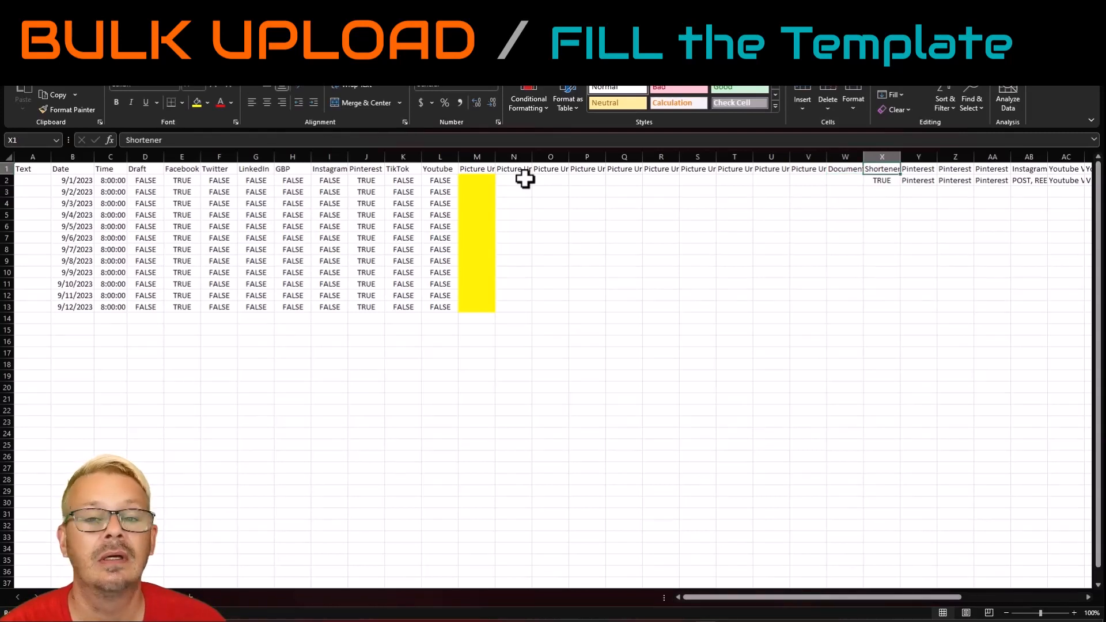
{"action": "key", "text": "Down"}
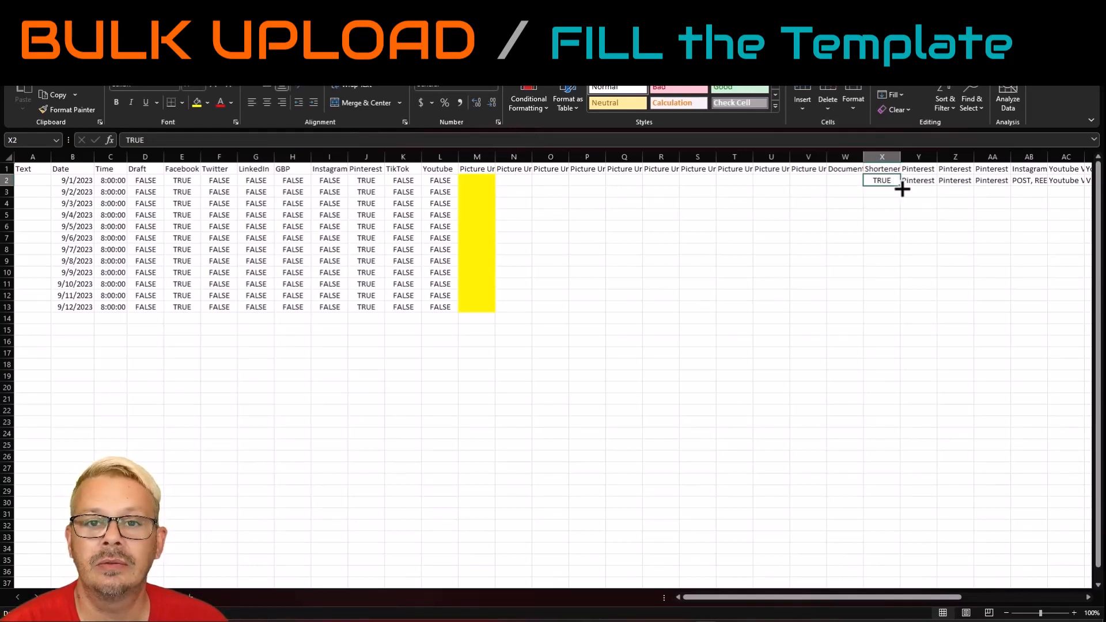
{"action": "left_click_drag", "start_coordinate": [902, 190], "coordinate": [904, 315]}
{"action": "left_click", "coordinate": [876, 303]}
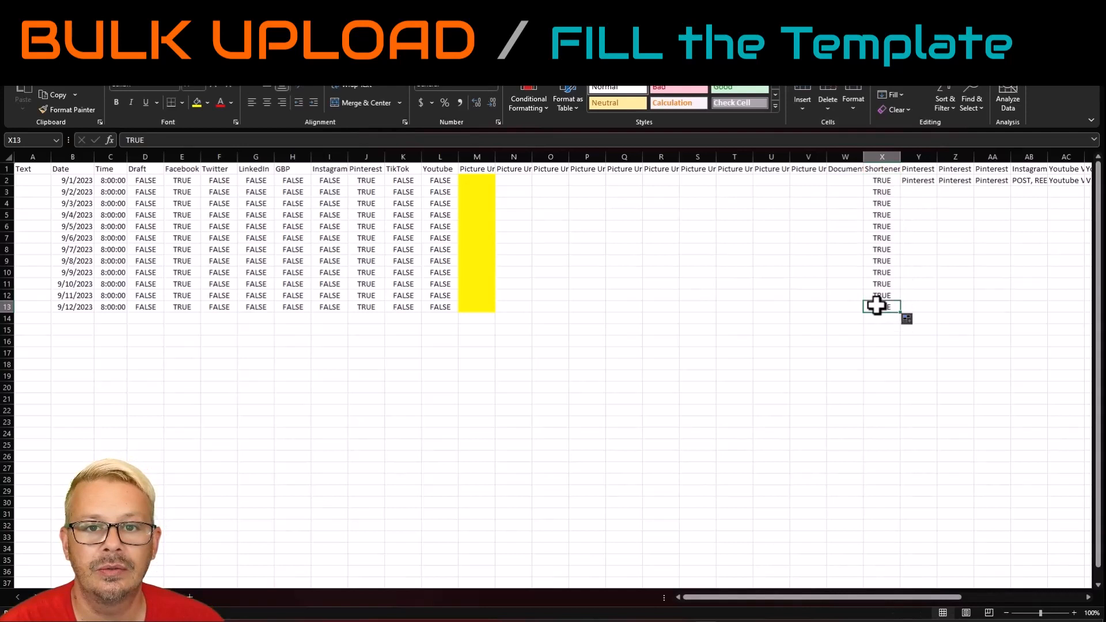
Check the Pinterest board options in a new Metricool post and fill the Pinterest Board column with Content Creation down to row 13
{"action": "left_click", "coordinate": [917, 169]}
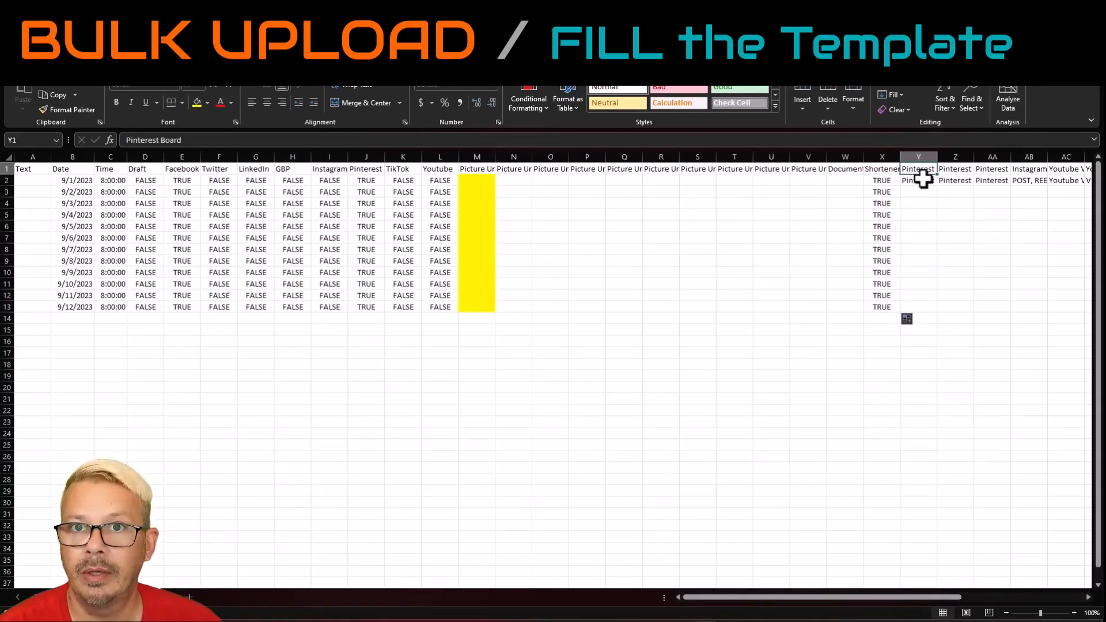
{"action": "left_click", "coordinate": [922, 180]}
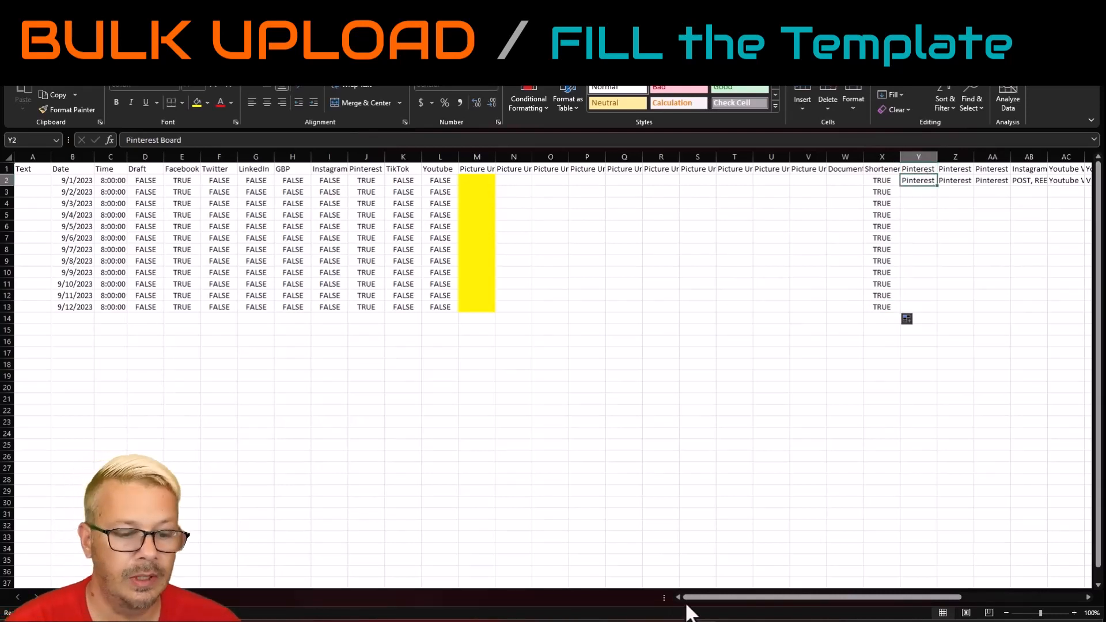
{"action": "left_click", "coordinate": [527, 620]}
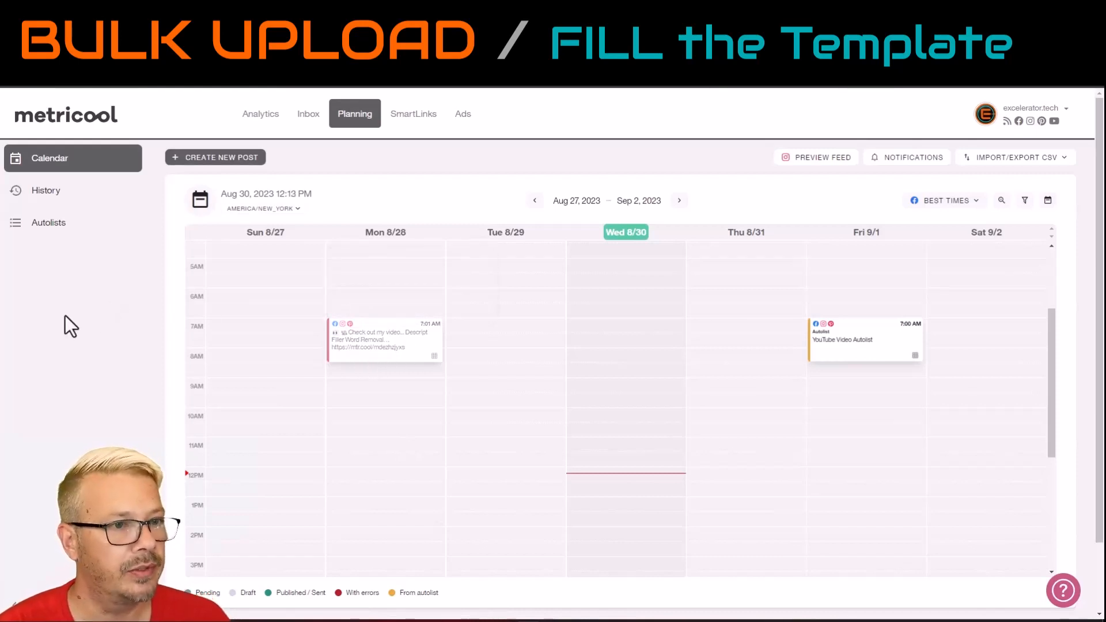
{"action": "left_click", "coordinate": [198, 162]}
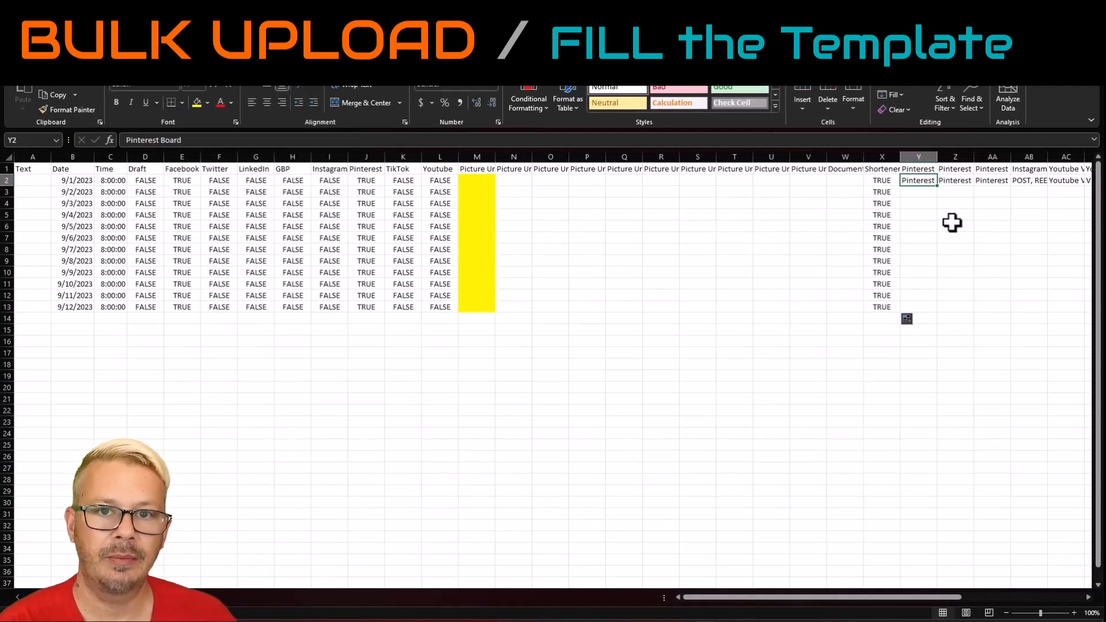
{"action": "type", "text": "Conte"}
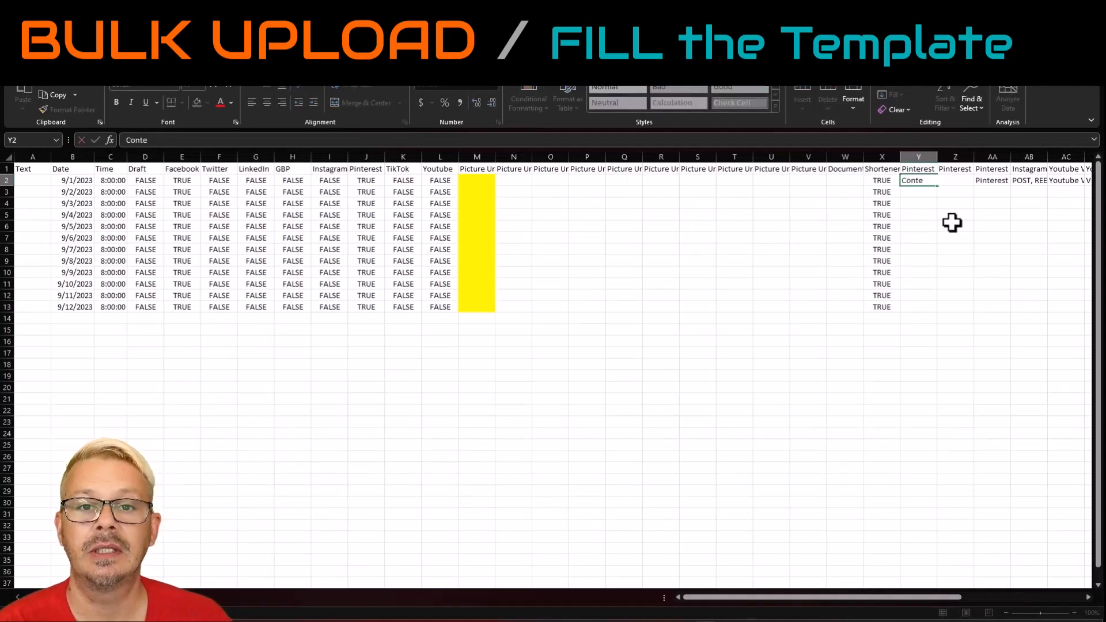
{"action": "type", "text": "nt Creation"}
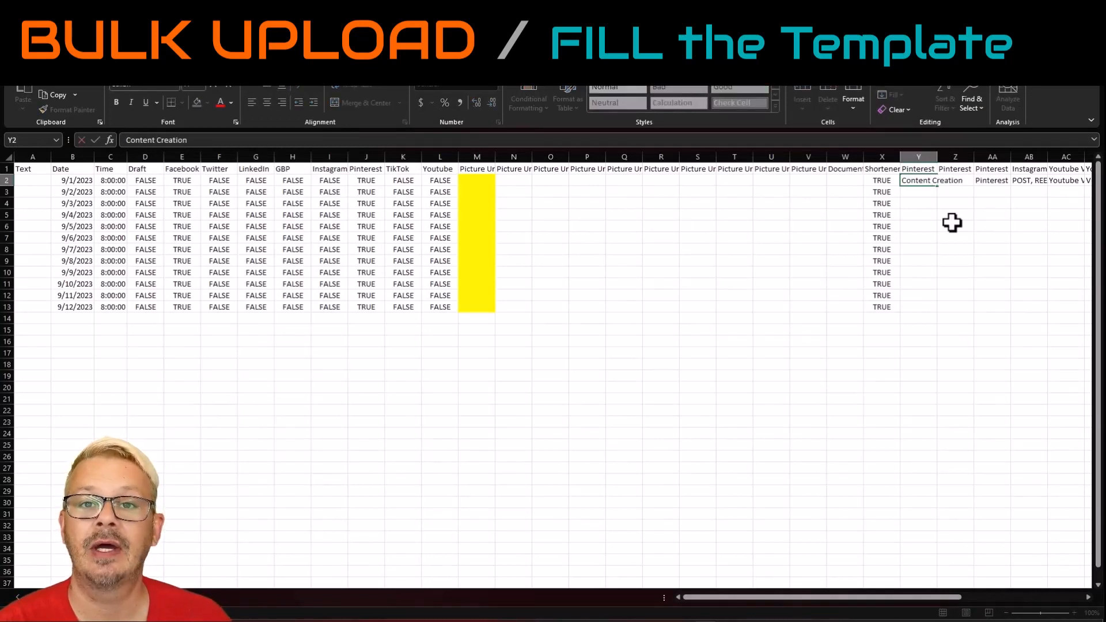
{"action": "key", "text": "ctrl+Return"}
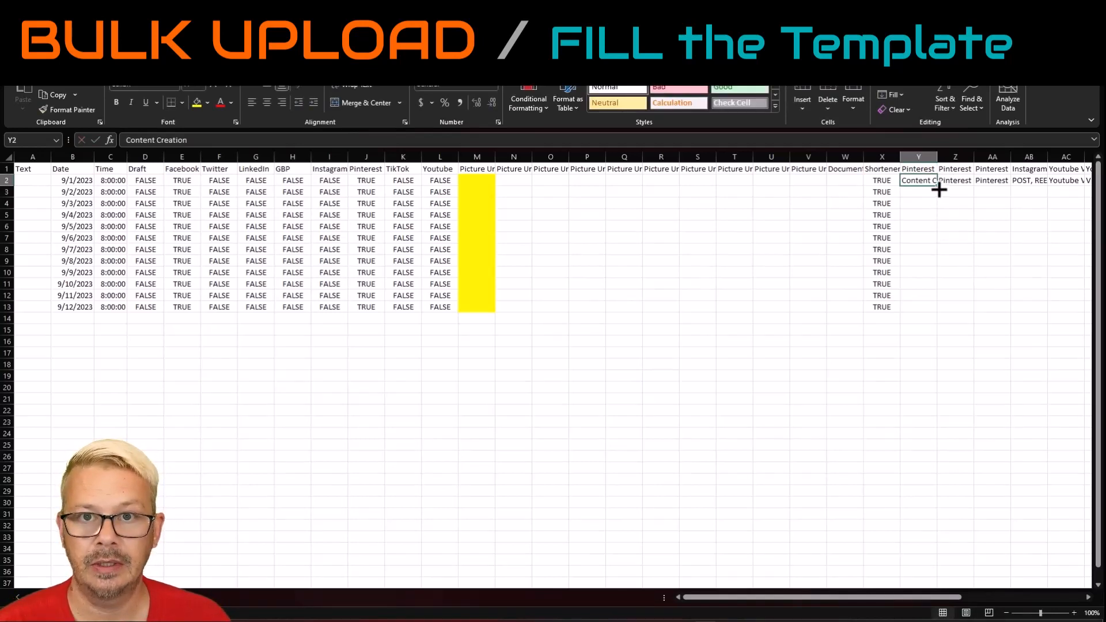
{"action": "left_click_drag", "start_coordinate": [939, 190], "coordinate": [933, 308]}
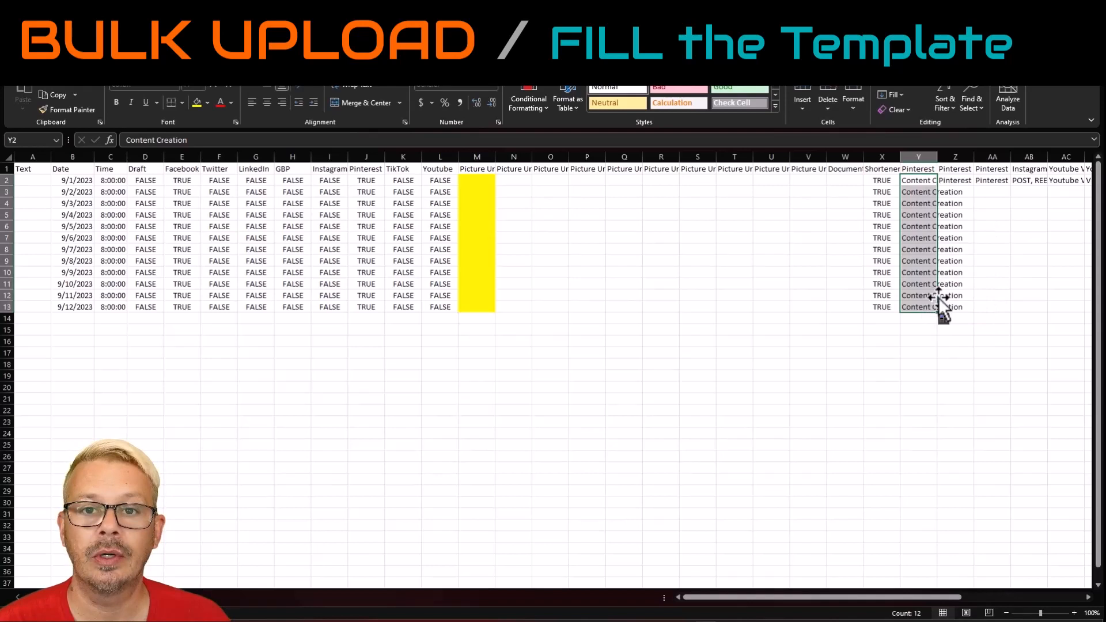
Paste the five copied pin titles into Z2:Z6 of the Pinterest Pin Title column and repeat them in Z7:Z11
{"action": "left_click", "coordinate": [955, 182]}
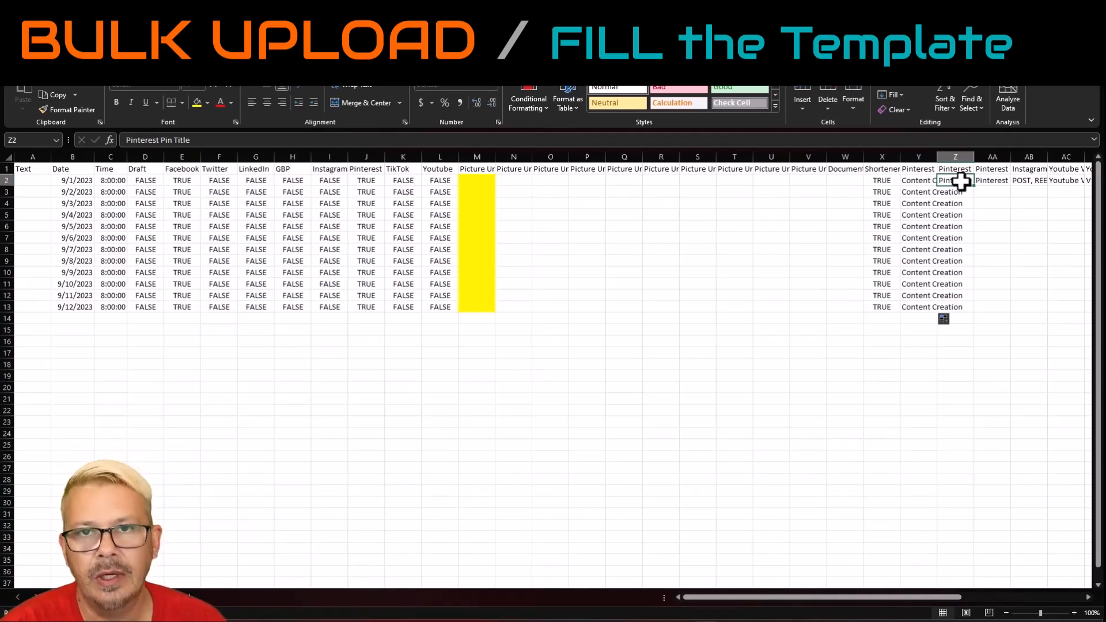
{"action": "key", "text": "ctrl+v"}
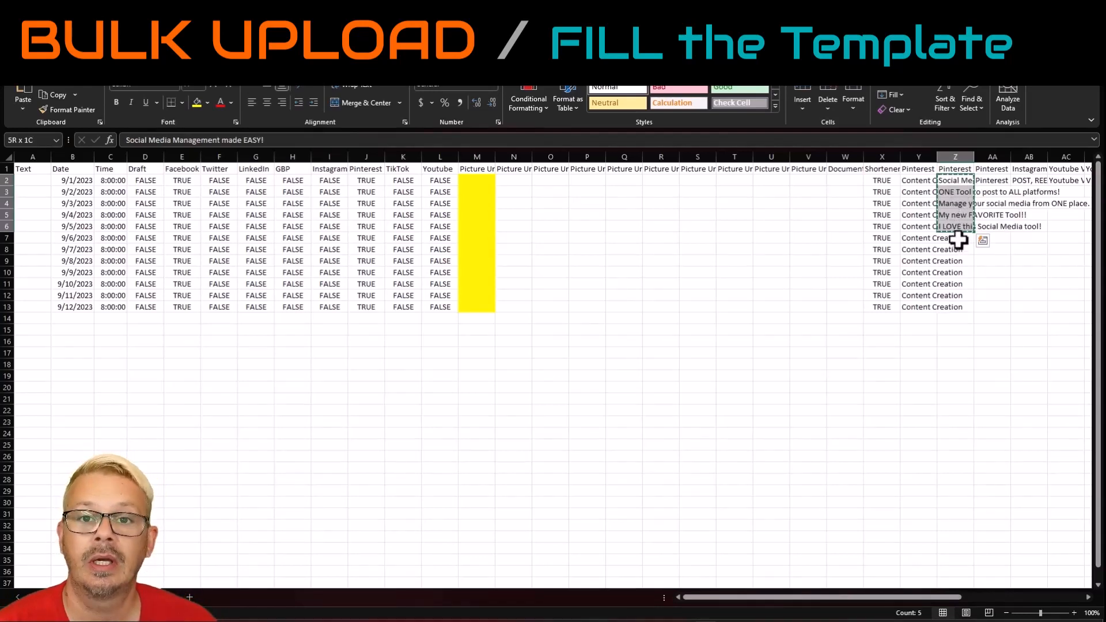
{"action": "left_click", "coordinate": [958, 239]}
{"action": "type", "text": "Social Media Management made EASY! ONE Tool to post to ALL platforms! Manage your social media from ONE place. My new FAVORITE Tool!! I LOVE this Social Media tool!"}
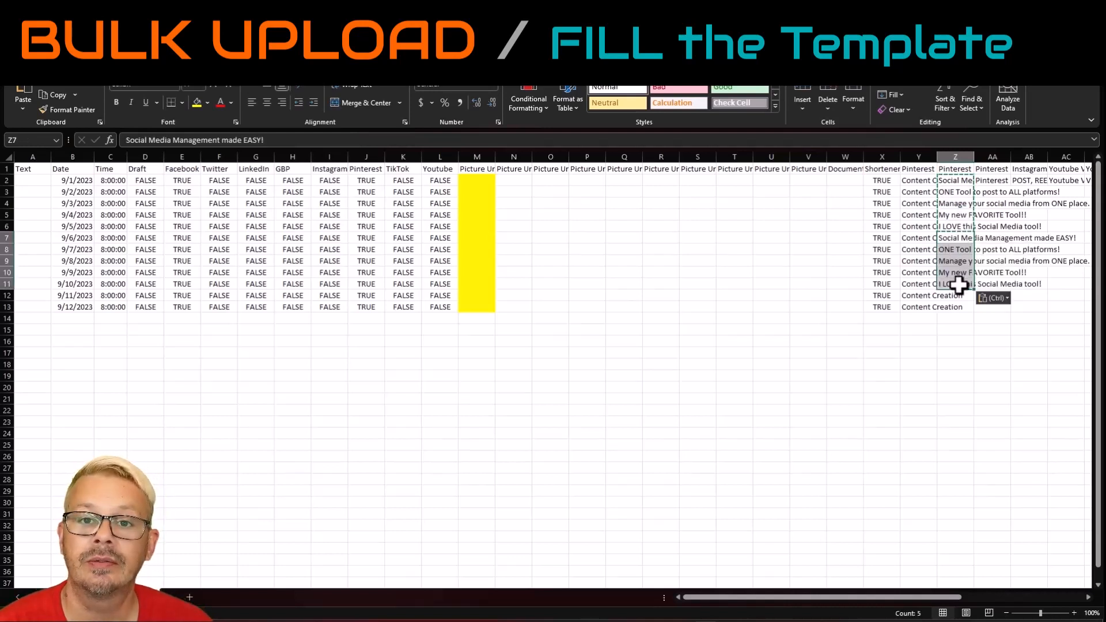
Copy the pin titles in Z6:Z7 into the empty Pinterest Pin Title cells Z12:Z13
{"action": "left_click_drag", "start_coordinate": [958, 226], "coordinate": [959, 238]}
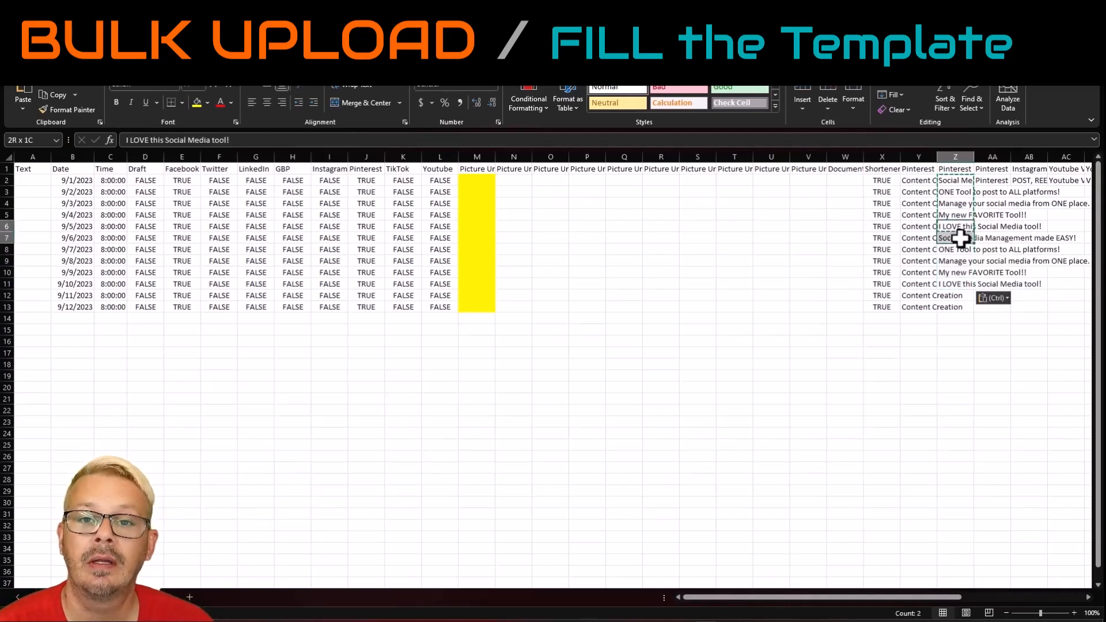
{"action": "key", "text": "ctrl+c"}
{"action": "left_click", "coordinate": [955, 294]}
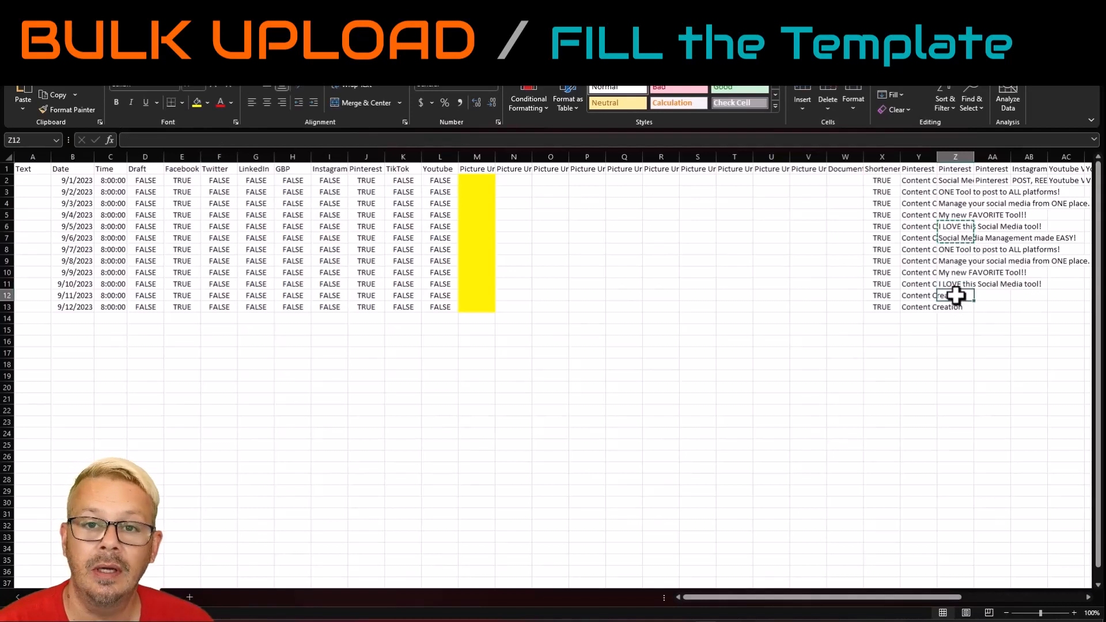
{"action": "key", "text": "ctrl+v"}
{"action": "left_click", "coordinate": [967, 273]}
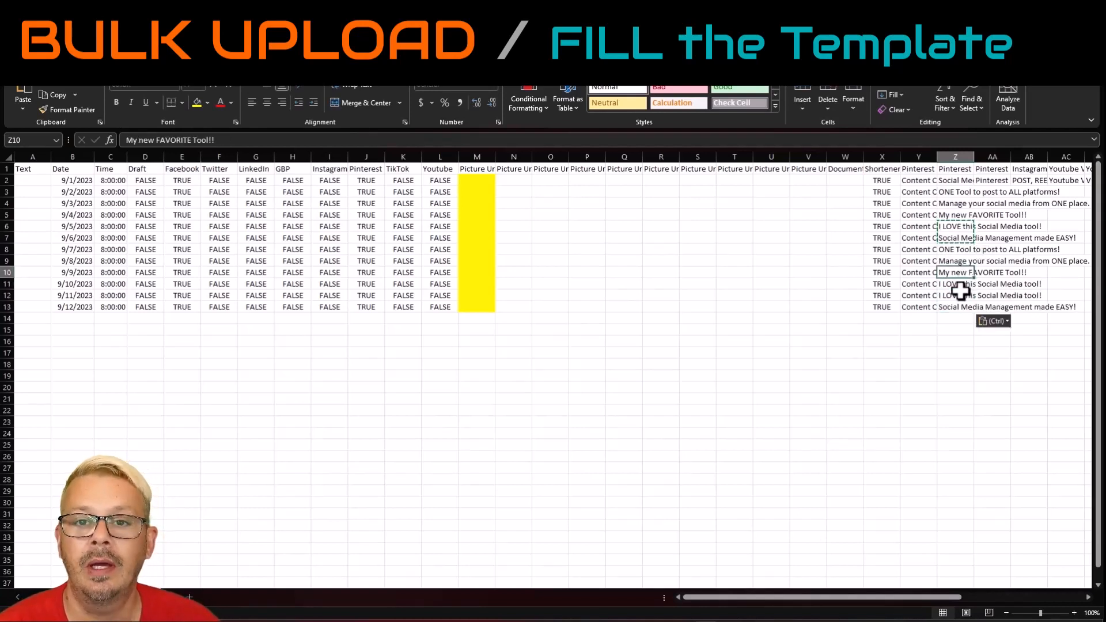
{"action": "key", "text": "Escape"}
Paste the copied excelerator.tech article URL into the first Pinterest Pin Link cell and fill it down to row 13
{"action": "left_click", "coordinate": [989, 170]}
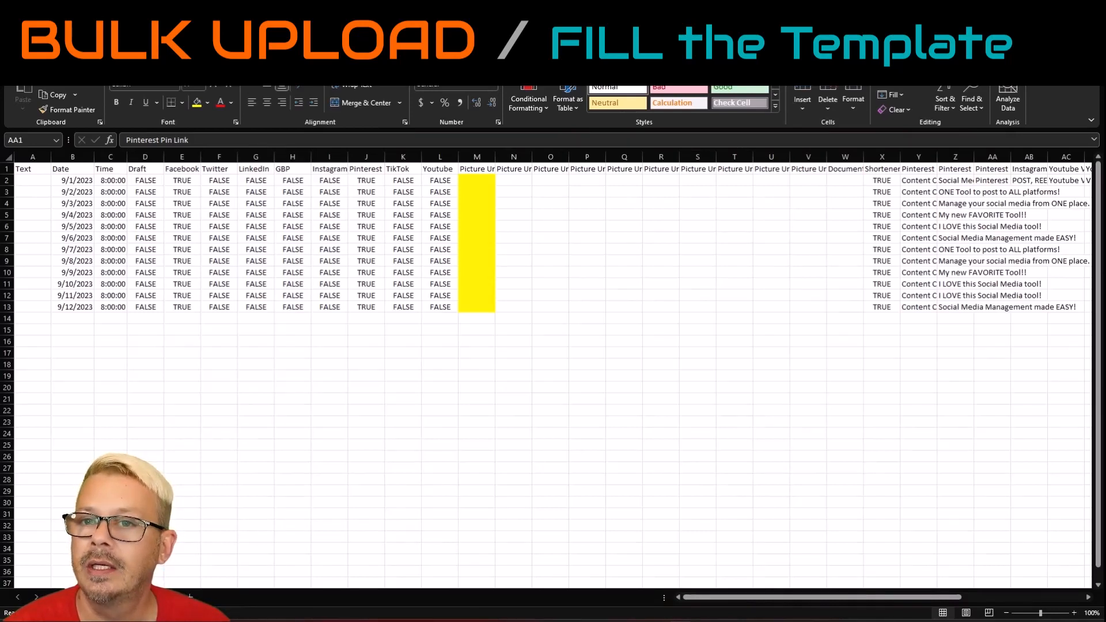
{"action": "left_click", "coordinate": [984, 181]}
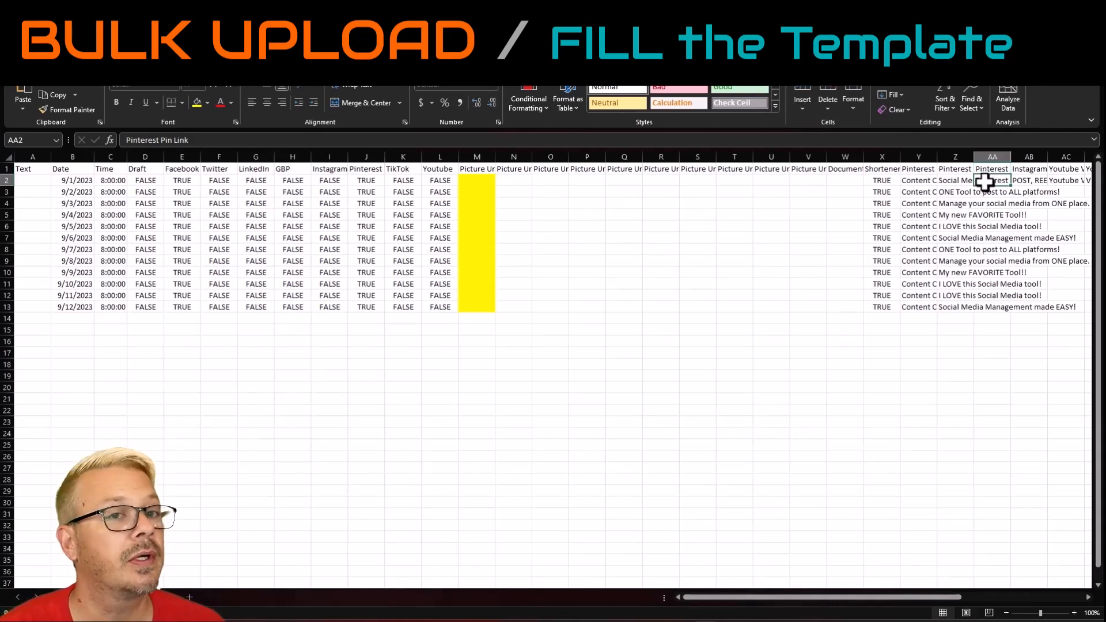
{"action": "right_click", "coordinate": [984, 181]}
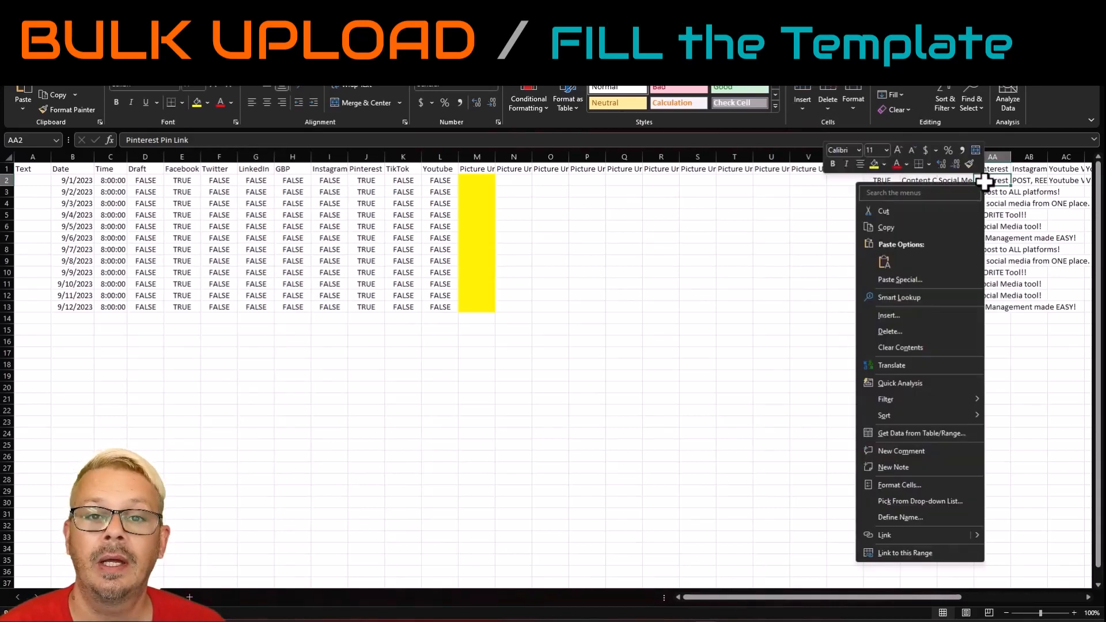
{"action": "left_click", "coordinate": [883, 261]}
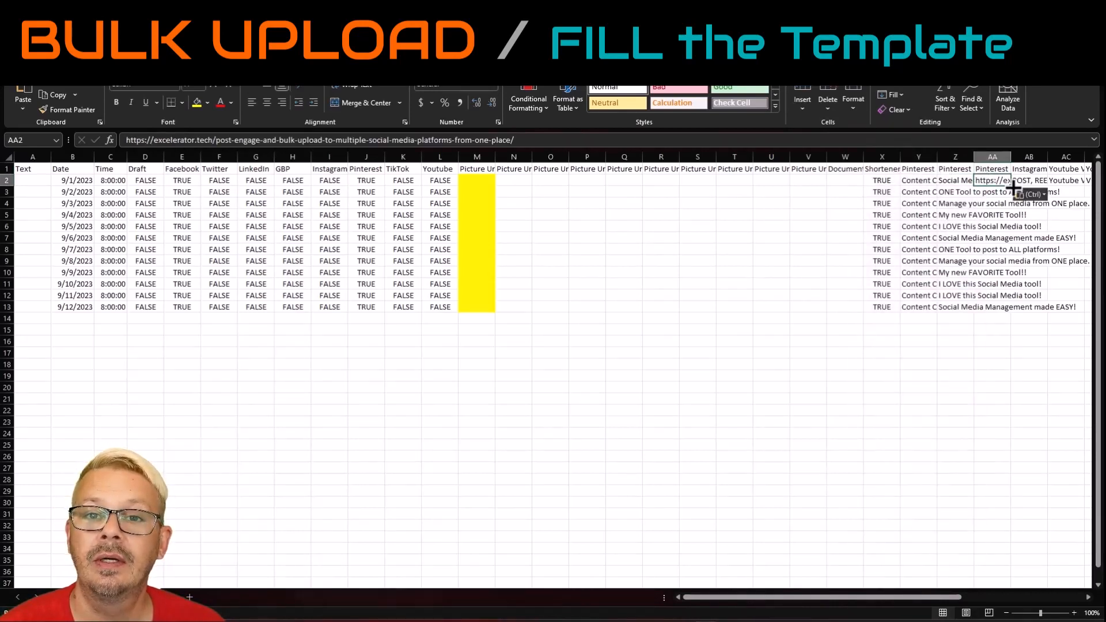
{"action": "left_click_drag", "start_coordinate": [1010, 185], "coordinate": [1009, 314]}
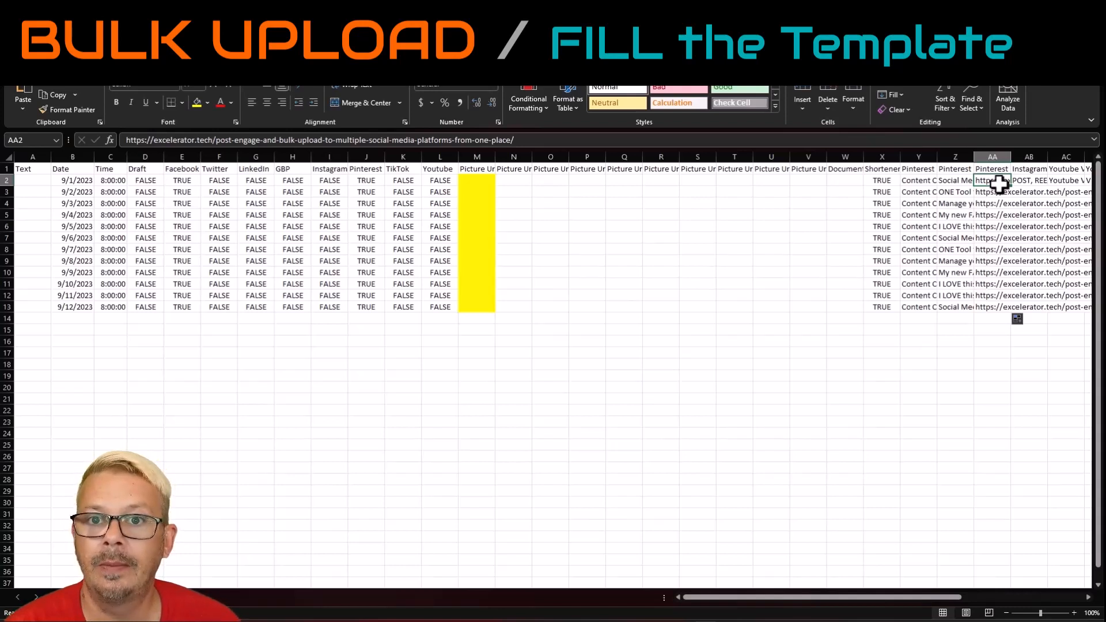
Clear the row 2 placeholders for Instagram Post Type, Youtube Video Title and Youtube Video Type
{"action": "key", "text": "Right"}
{"action": "key", "text": "Up"}
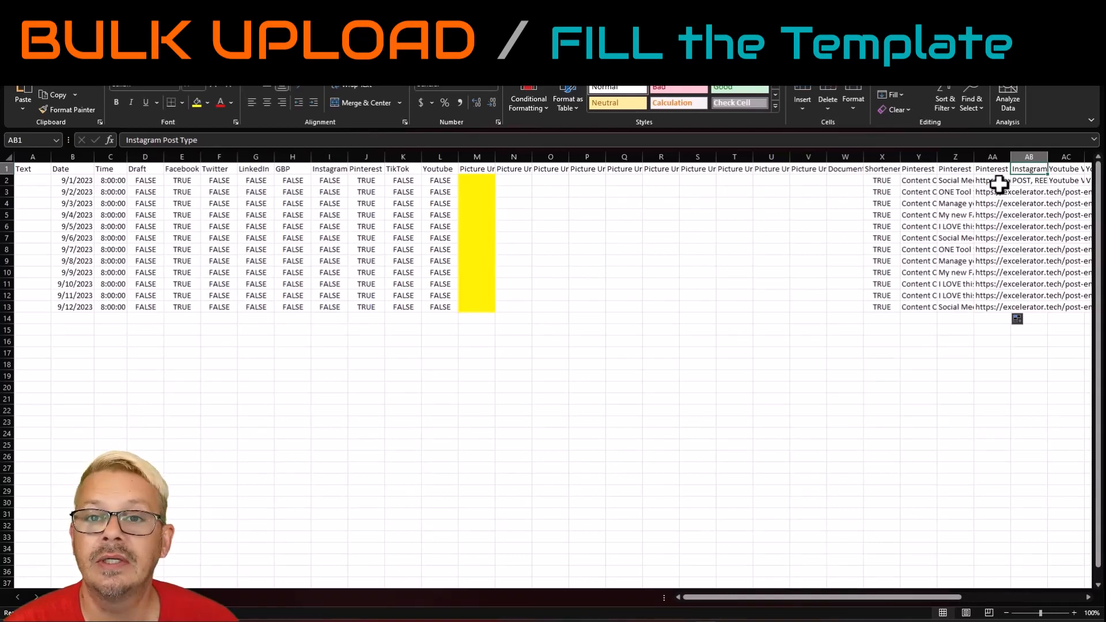
{"action": "key", "text": "Down"}
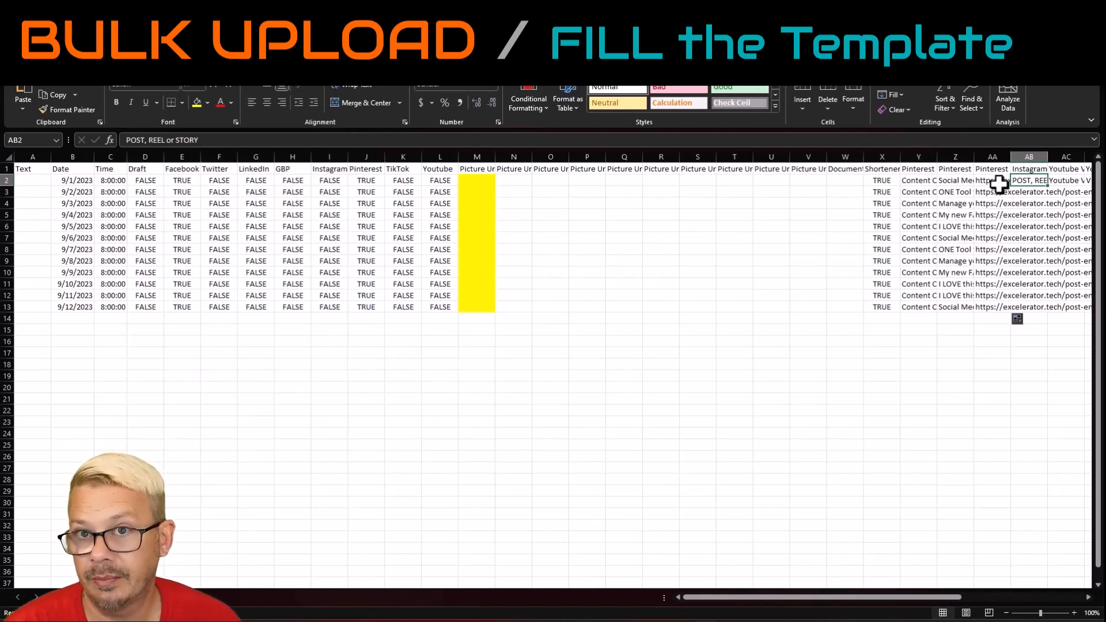
{"action": "key", "text": "Right"}
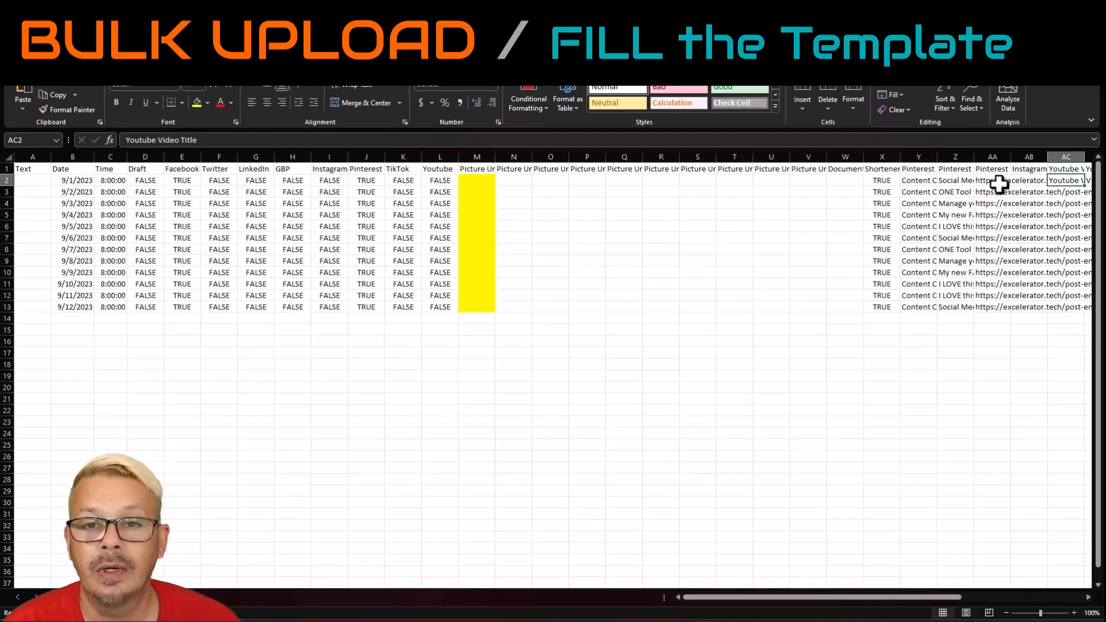
{"action": "key", "text": "Right"}
{"action": "key", "text": "Up"}
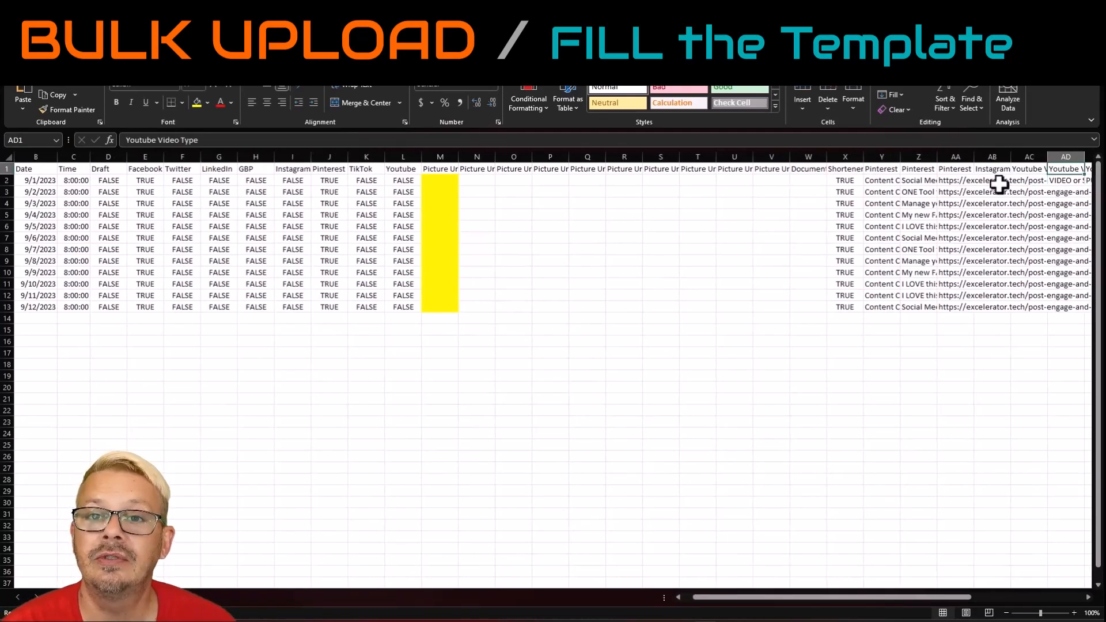
{"action": "key", "text": "Down"}
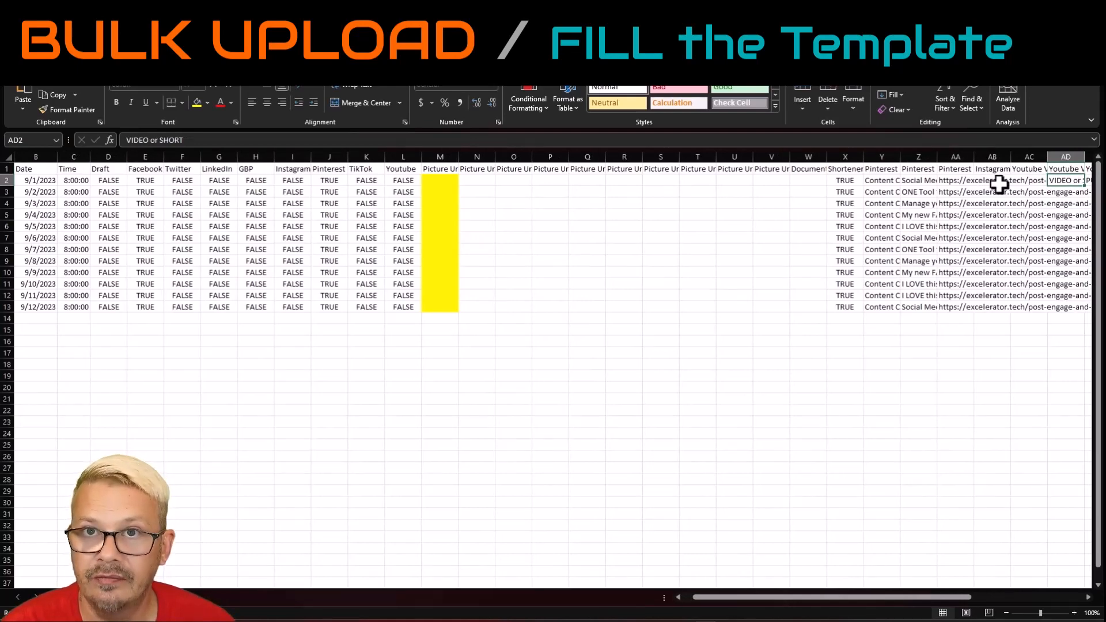
Clear the remaining Youtube placeholders in row 2, from Youtube Video Privacy through Youtube Video Category and Youtube Video Tags
{"action": "key", "text": "Right"}
{"action": "key", "text": "Up"}
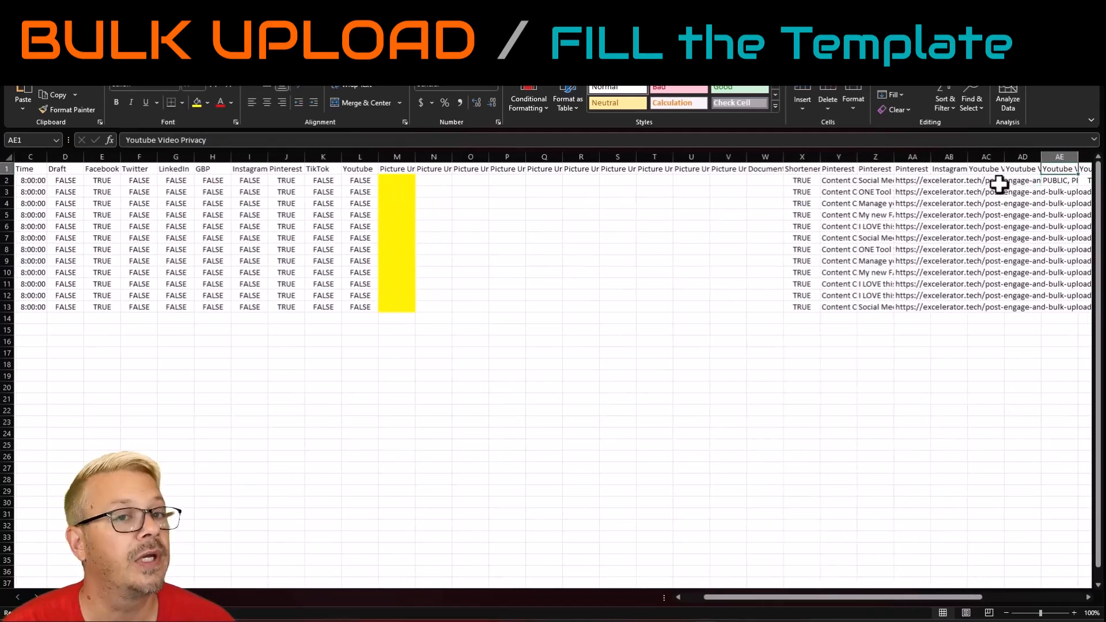
{"action": "key", "text": "Down"}
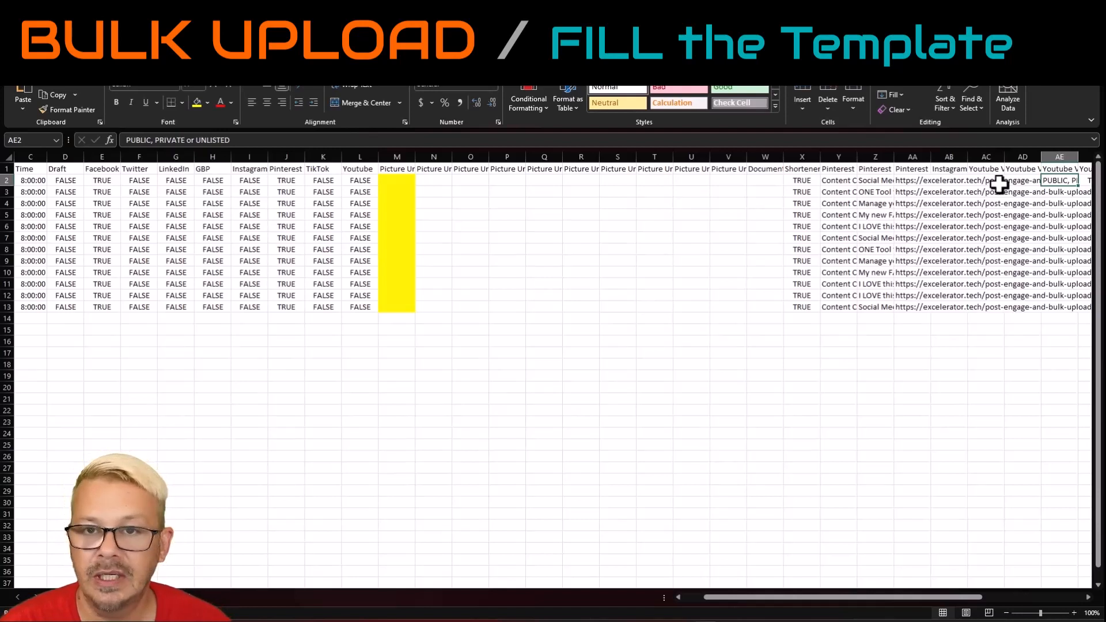
{"action": "key", "text": "Right"}
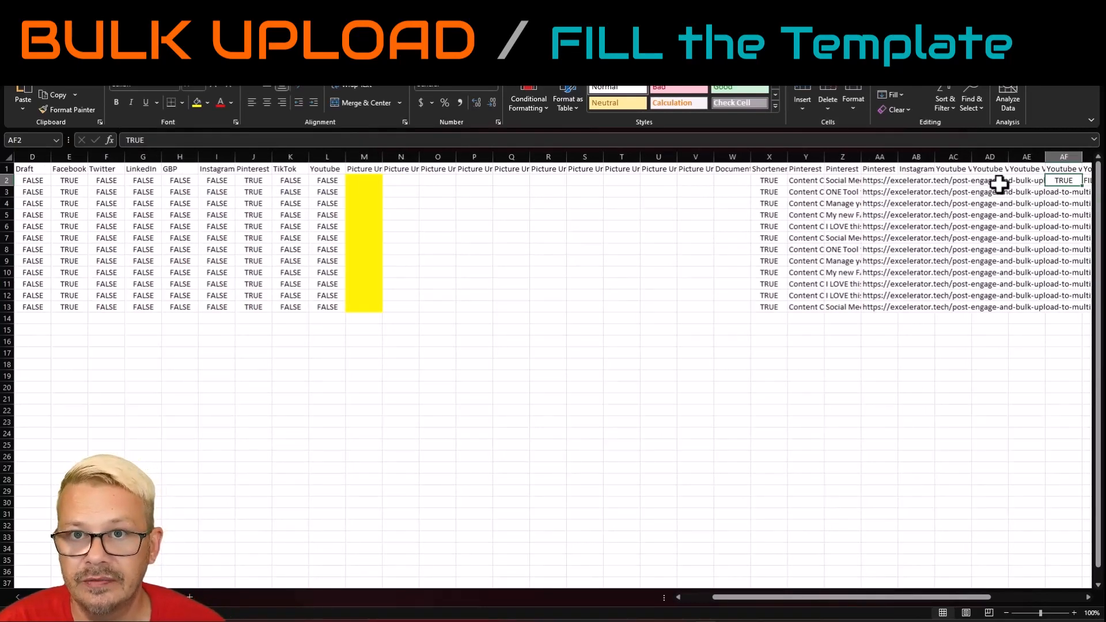
{"action": "key", "text": "Right"}
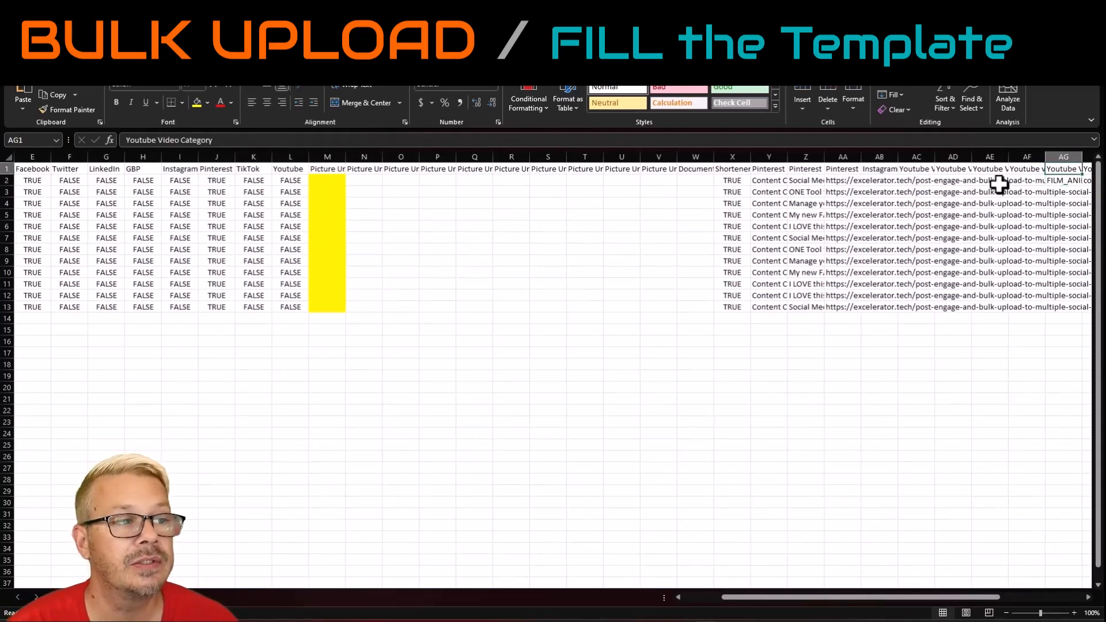
{"action": "key", "text": "Right"}
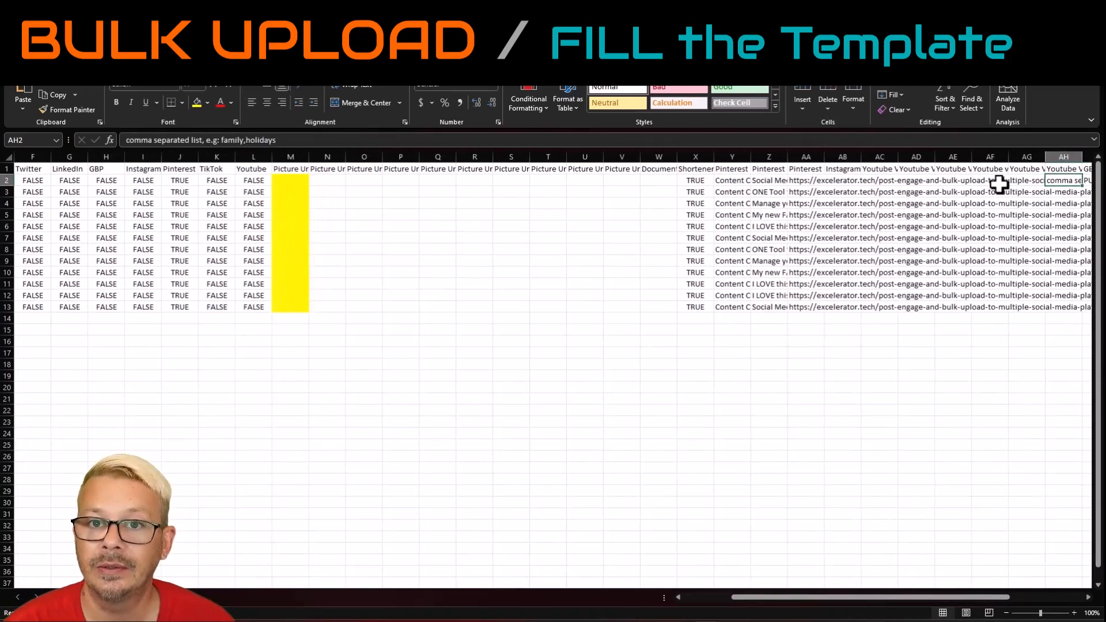
{"action": "key", "text": "Up"}
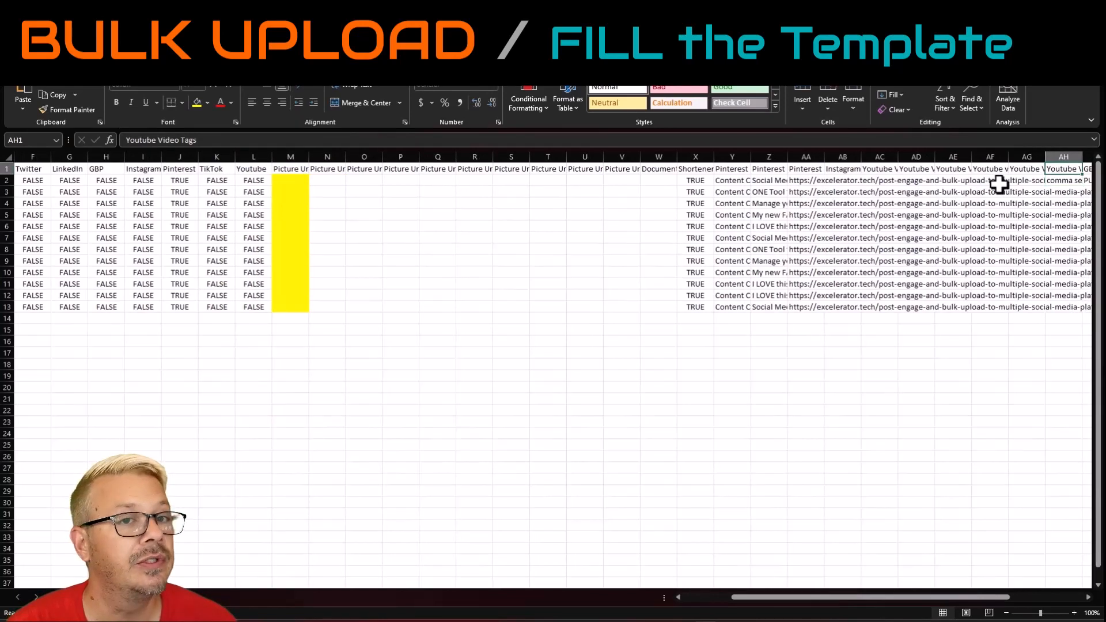
{"action": "key", "text": "Down"}
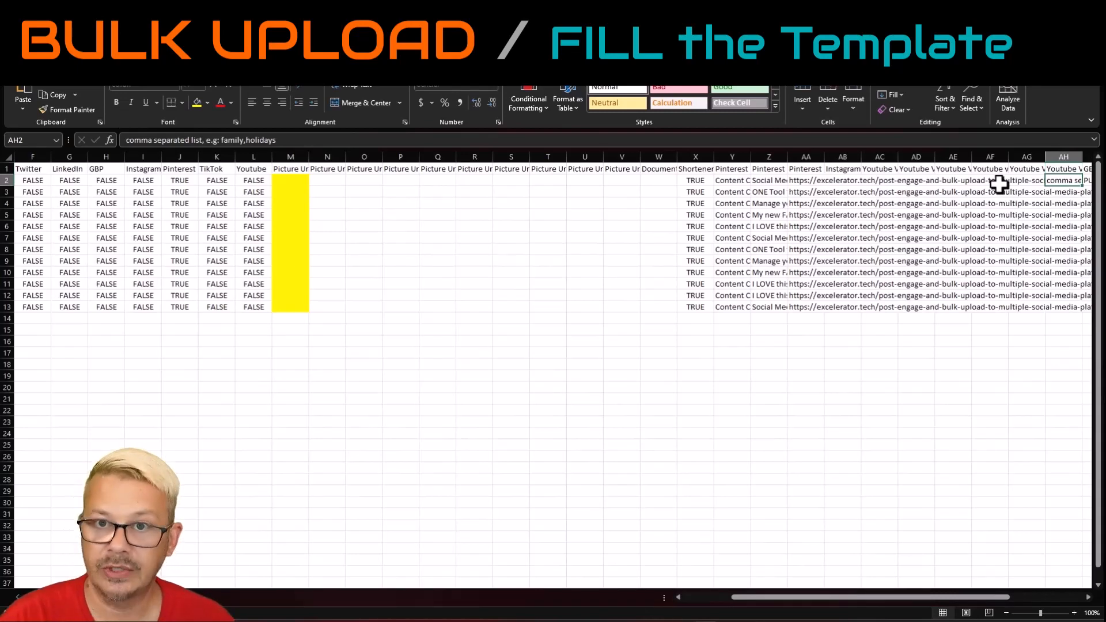
Clear the GBP Post Type placeholder from row 2
{"action": "key", "text": "Right"}
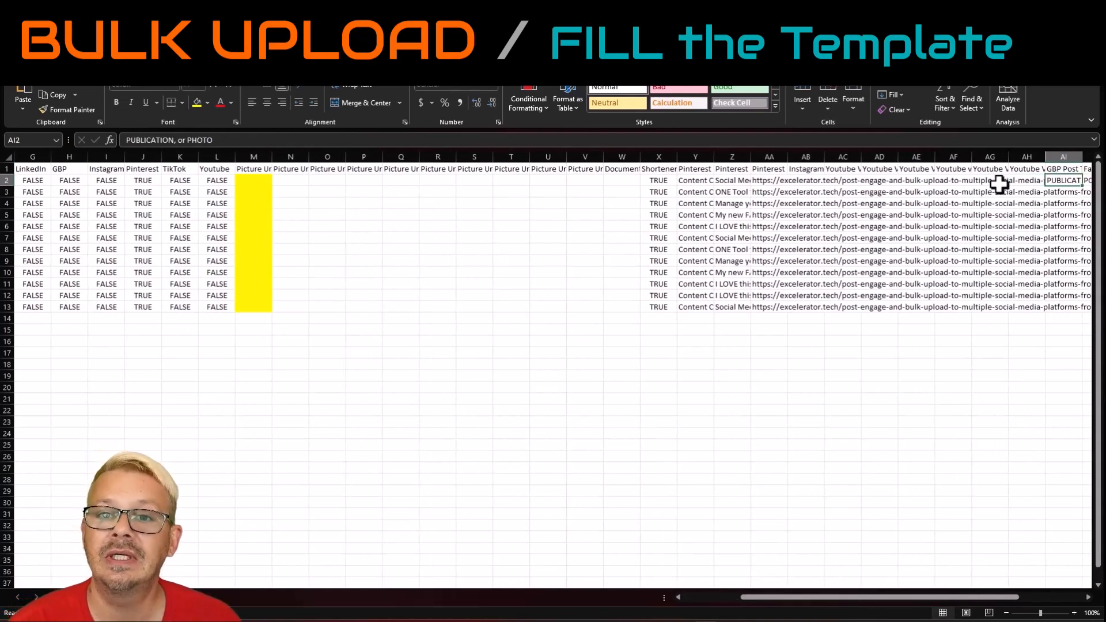
{"action": "key", "text": "Up"}
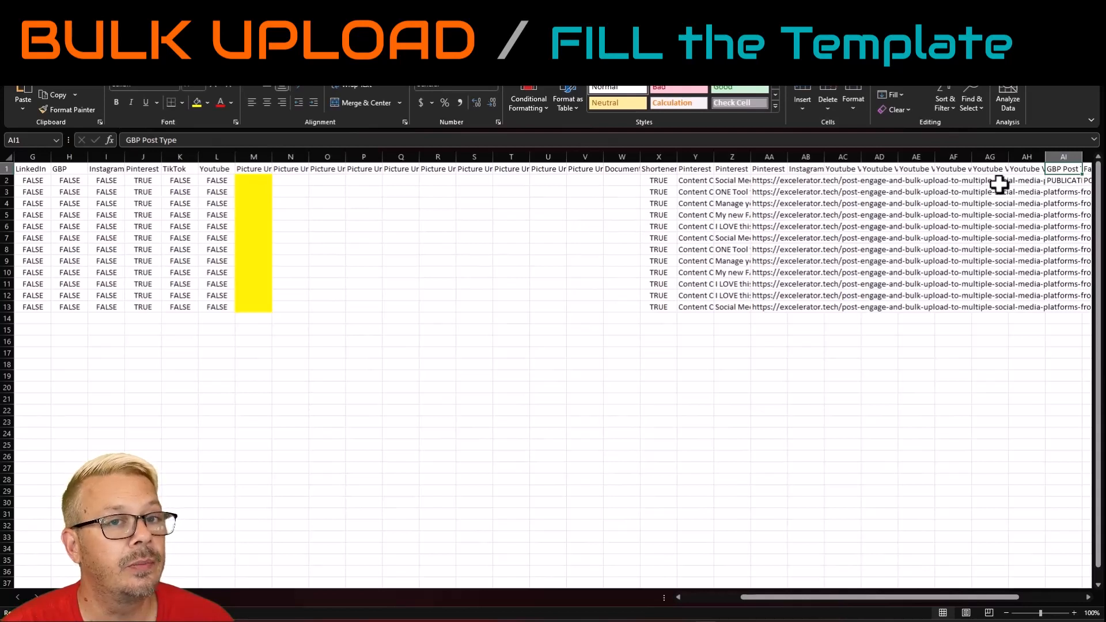
{"action": "key", "text": "Down"}
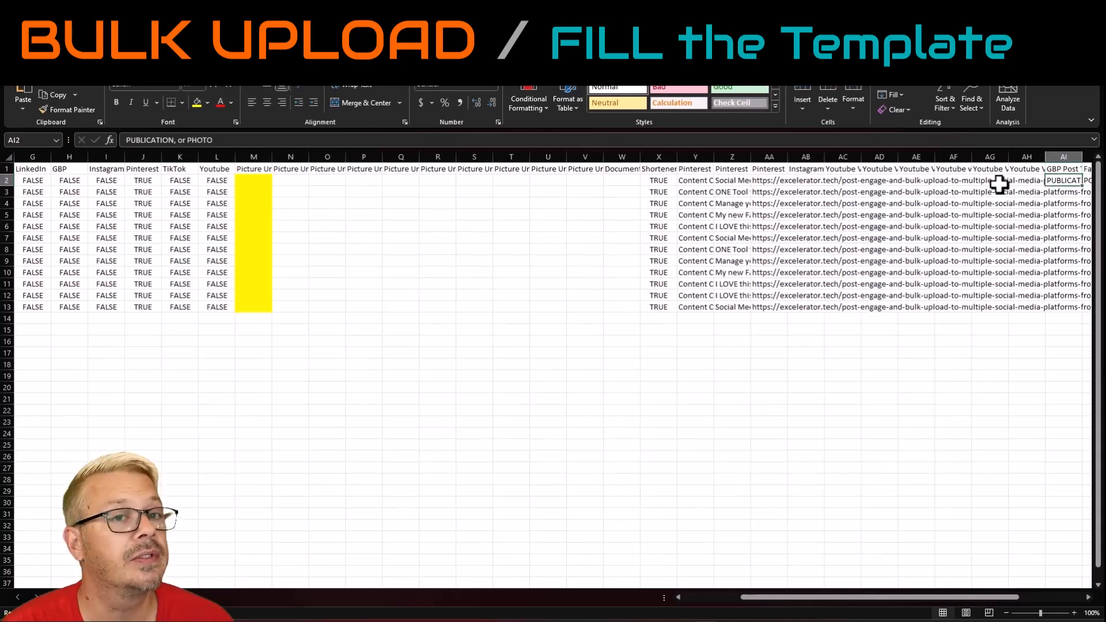
{"action": "key", "text": "Right"}
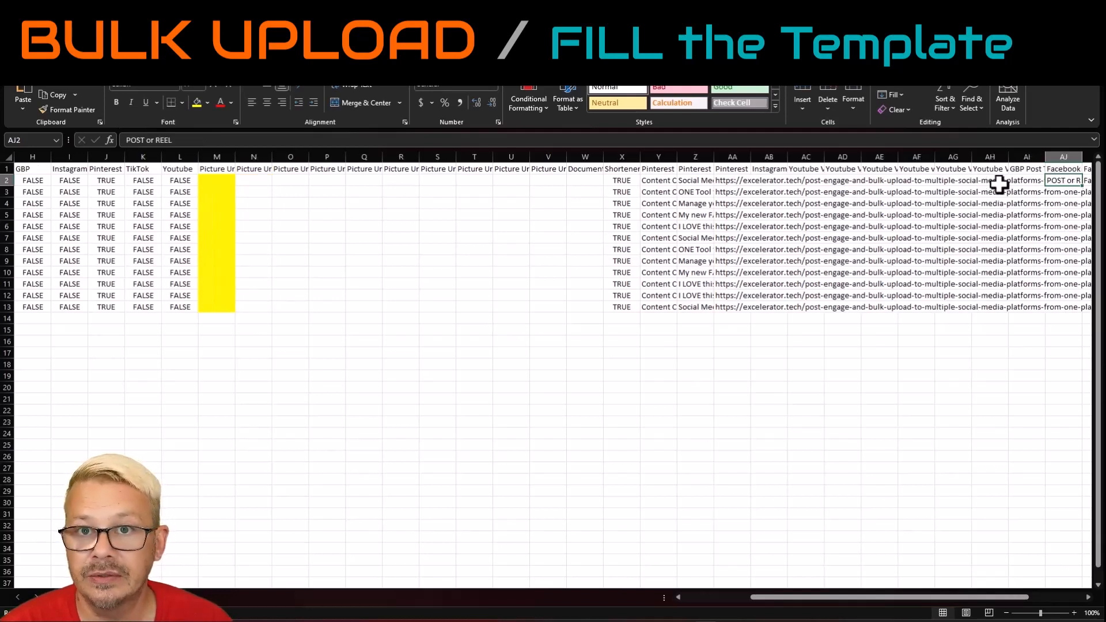
Set the first Facebook Post Type cell to POST and fill it down to row 13
{"action": "key", "text": "Up"}
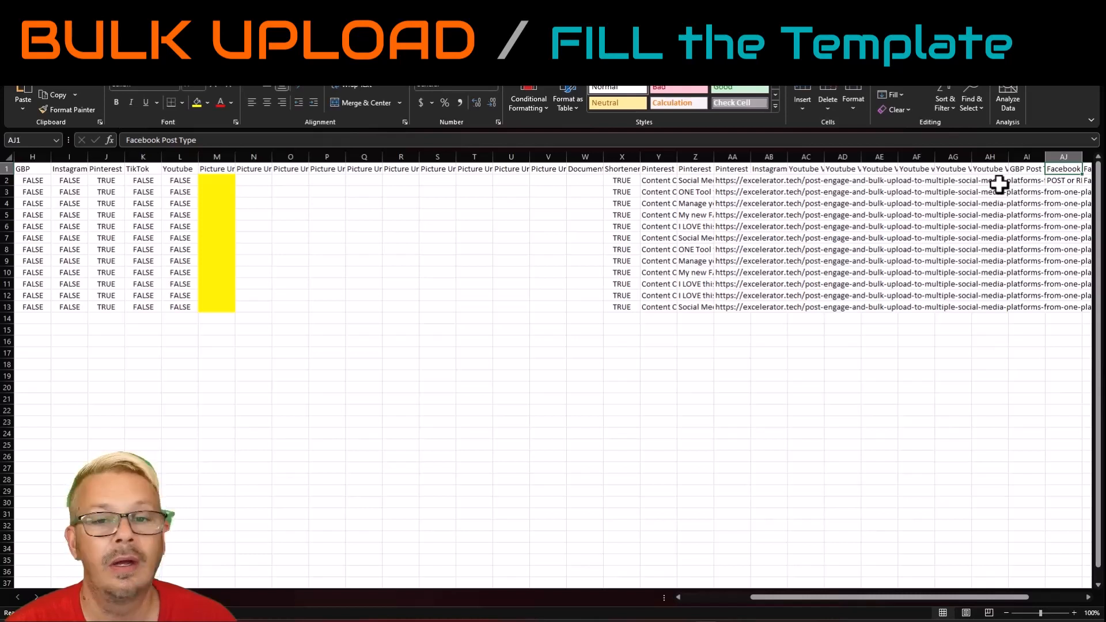
{"action": "key", "text": "Down"}
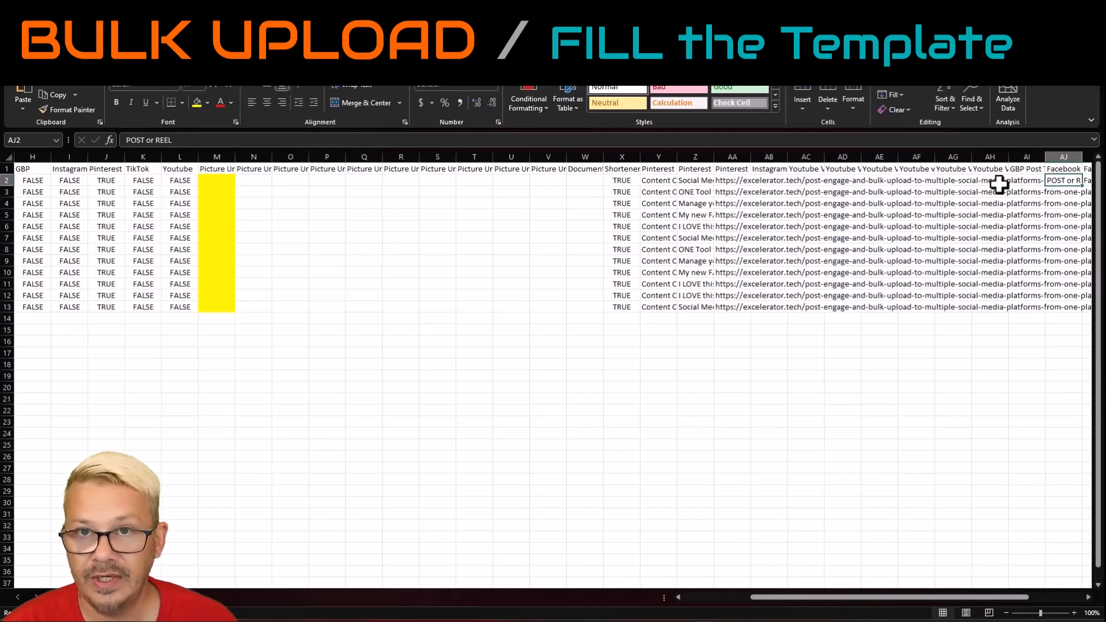
{"action": "type", "text": "POST"}
{"action": "key", "text": "Return"}
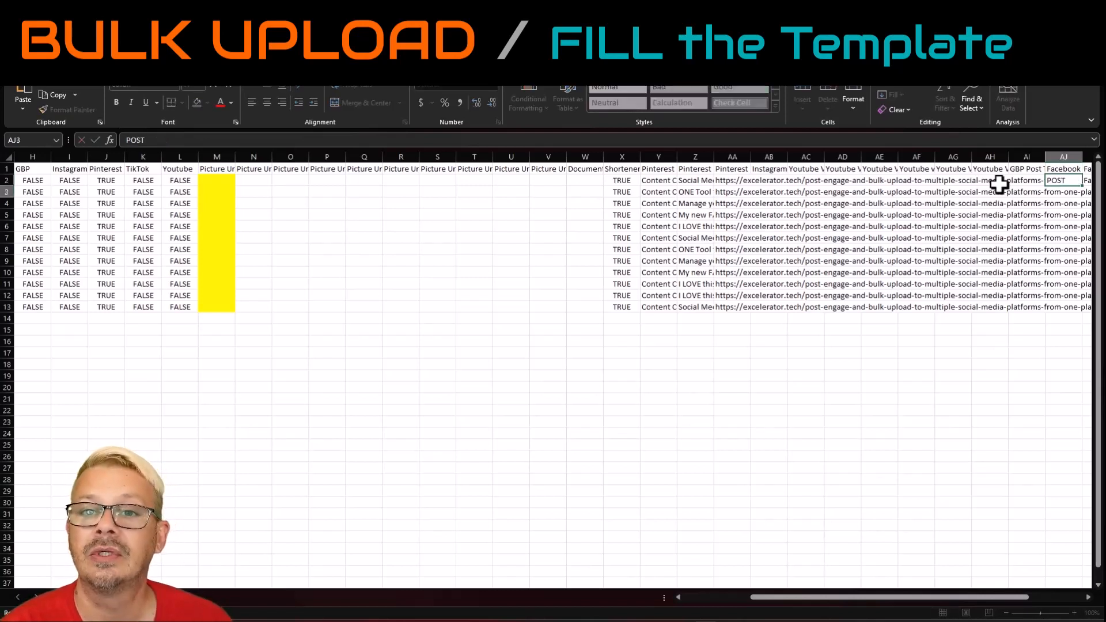
{"action": "key", "text": "Up"}
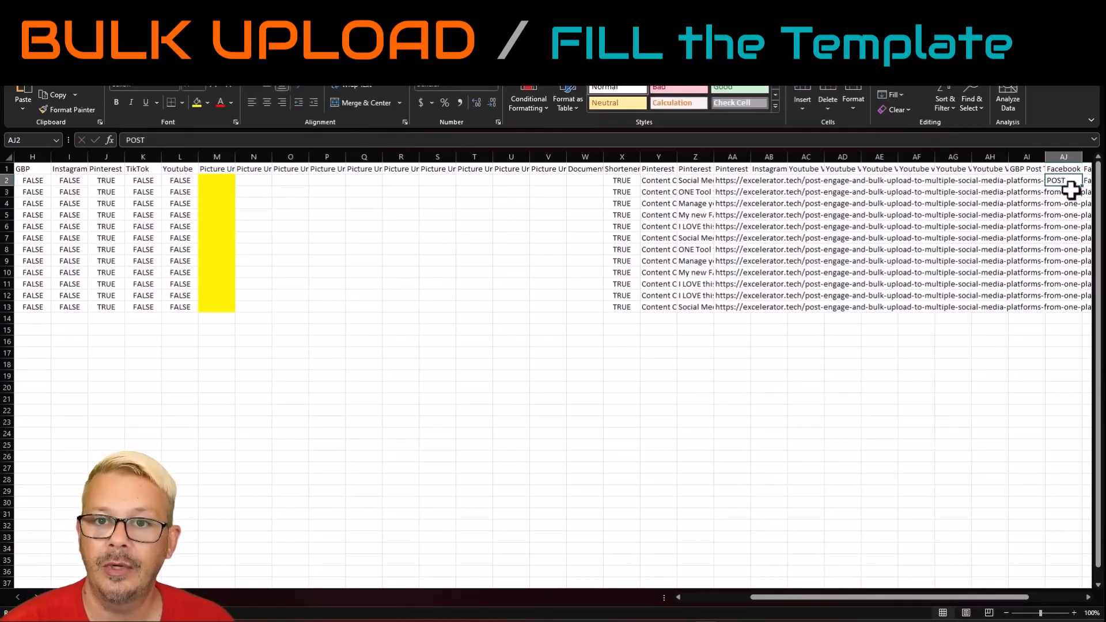
{"action": "left_click_drag", "start_coordinate": [1082, 186], "coordinate": [1078, 311]}
{"action": "left_click", "coordinate": [1070, 239]}
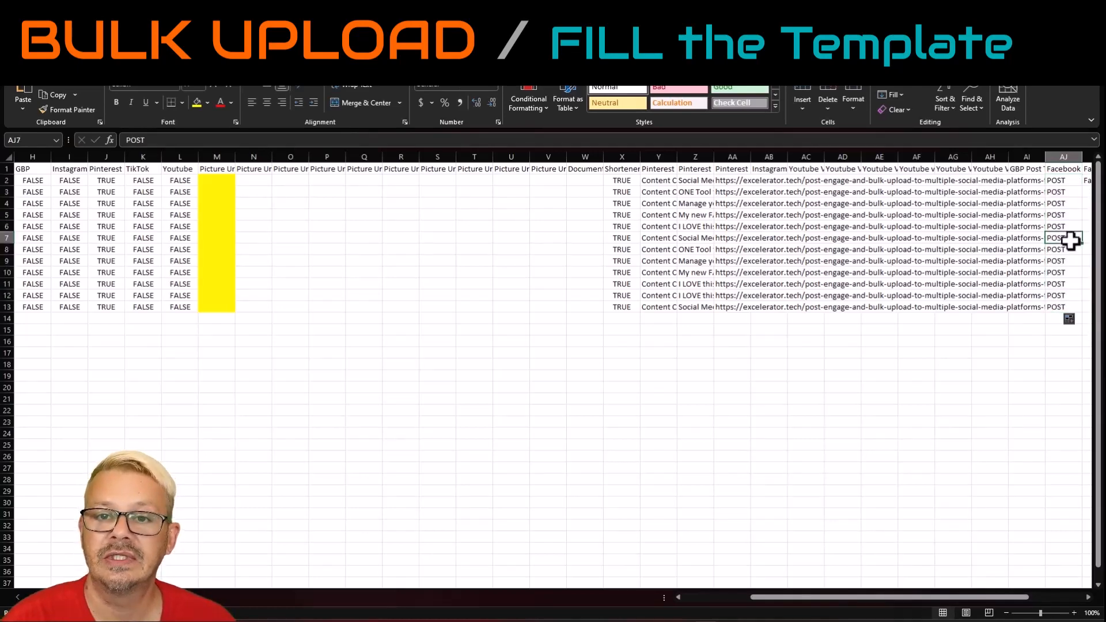
Clear the Facebook Title placeholder from row 2
{"action": "key", "text": "Right"}
{"action": "key", "text": "Right"}
{"action": "key", "text": "Right"}
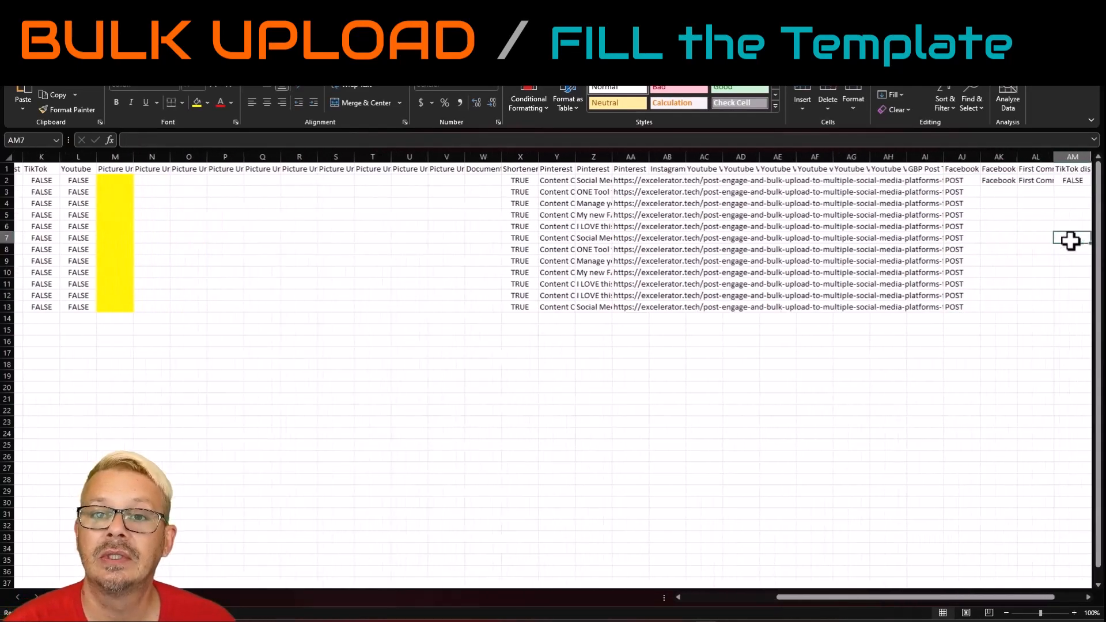
{"action": "key", "text": "Up"}
{"action": "key", "text": "Up"}
{"action": "key", "text": "Up"}
{"action": "key", "text": "Up"}
{"action": "key", "text": "Up"}
{"action": "key", "text": "Left"}
{"action": "key", "text": "Left"}
{"action": "key", "text": "Left"}
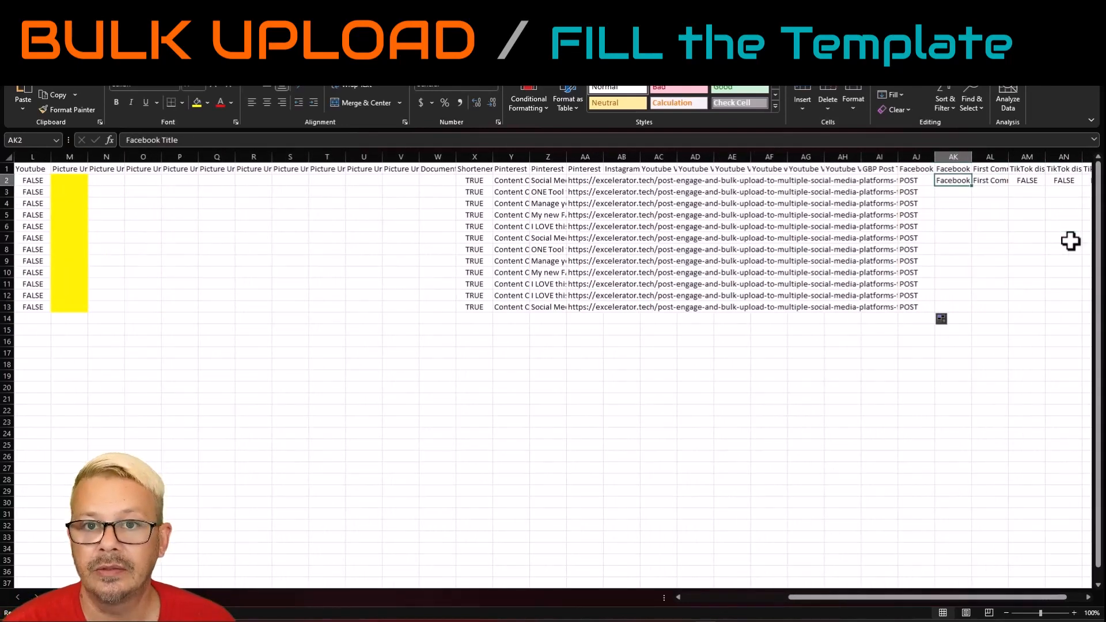
{"action": "key", "text": "Delete"}
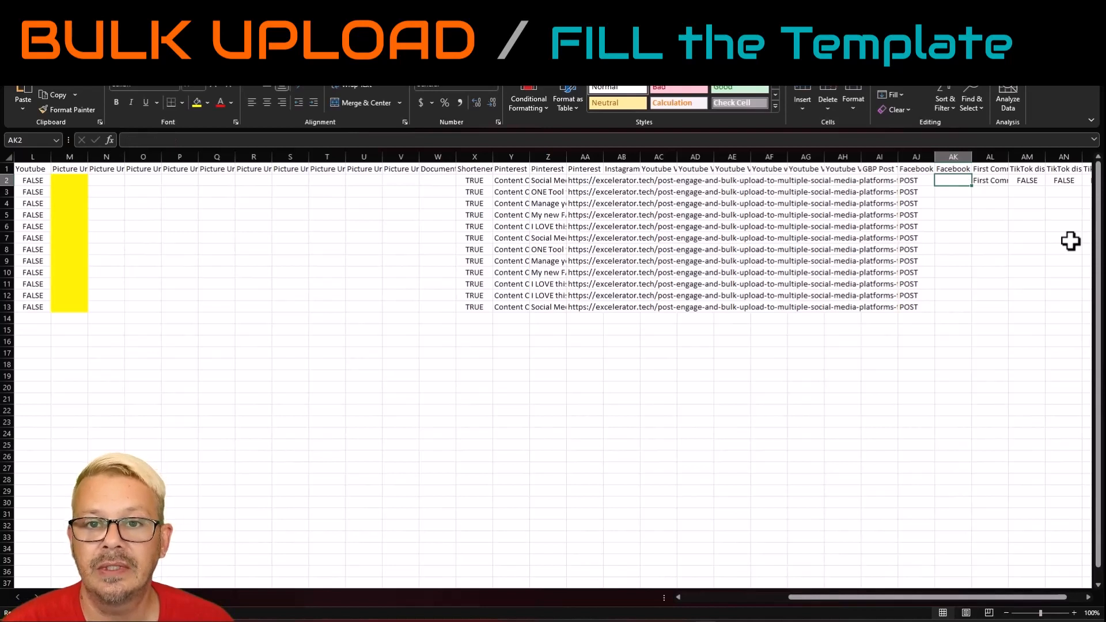
Clear the First Comment Text placeholder from row 2
{"action": "key", "text": "Right"}
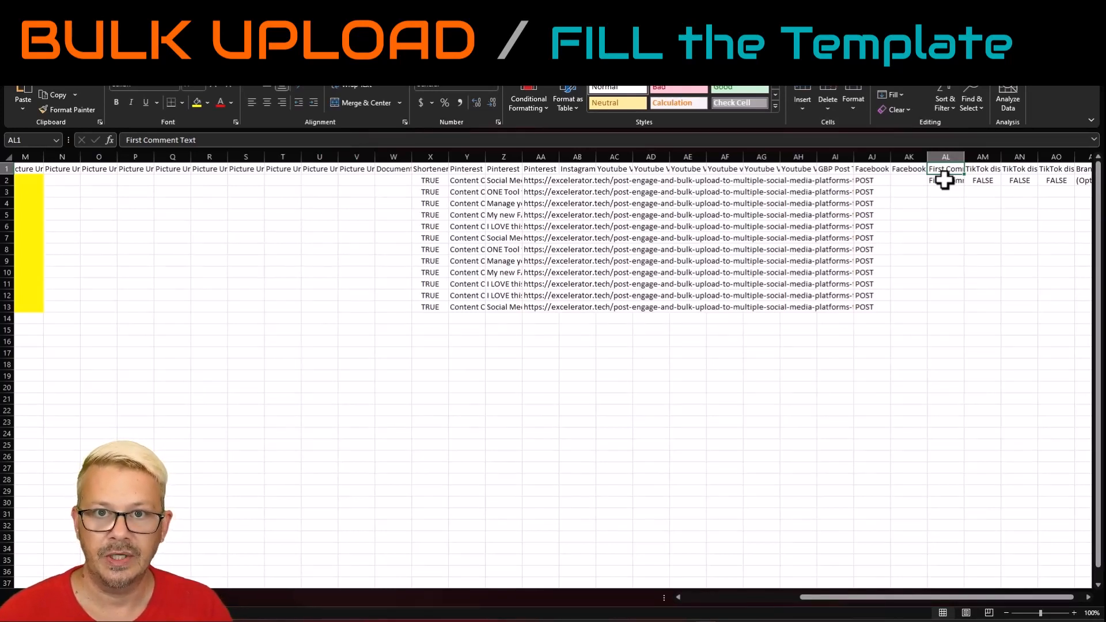
{"action": "left_click", "coordinate": [946, 181]}
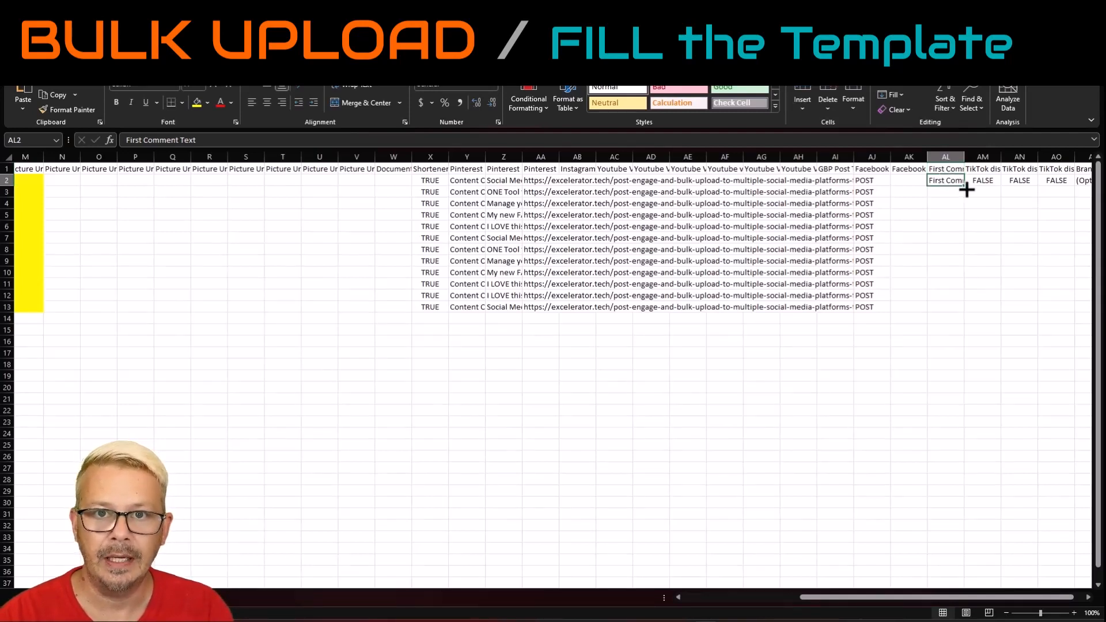
{"action": "left_click", "coordinate": [26, 180]}
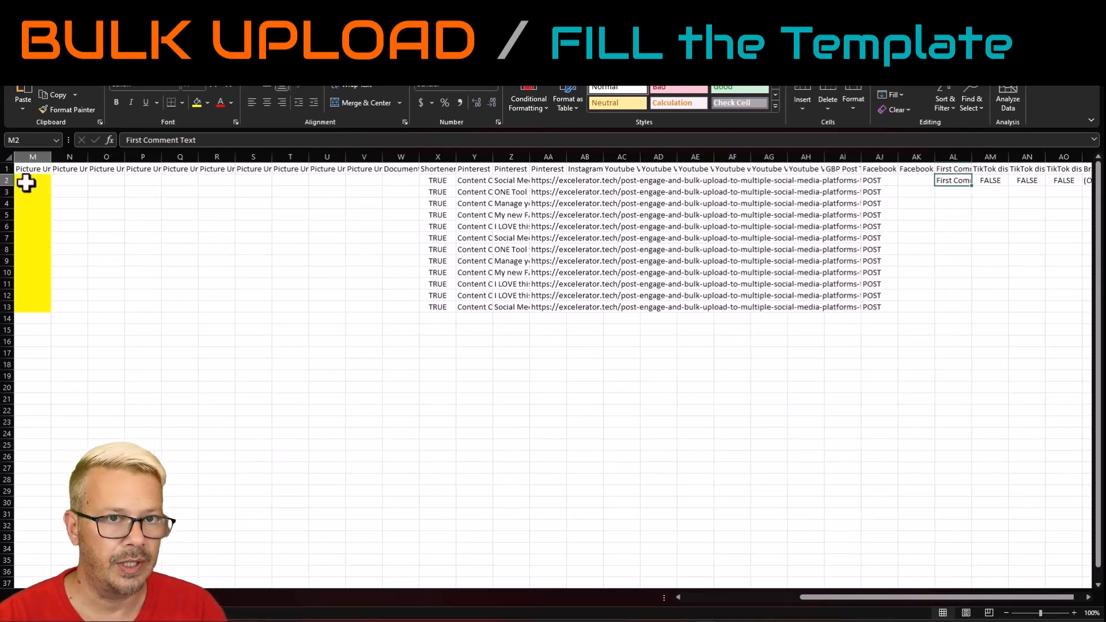
{"action": "key", "text": "Left"}
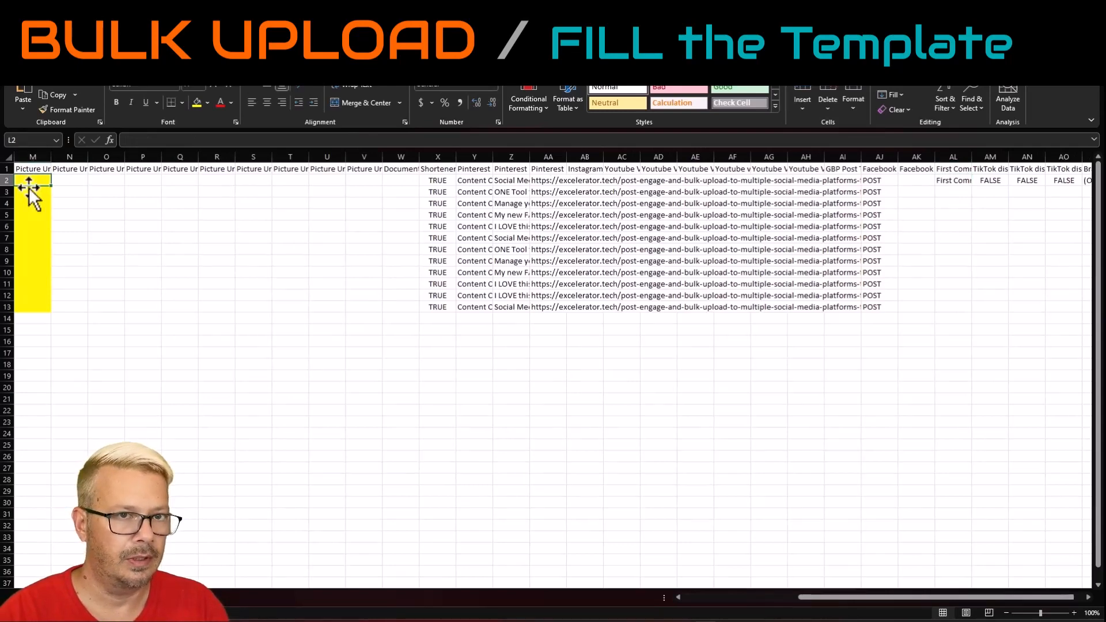
{"action": "key", "text": "ctrl+Left"}
{"action": "key", "text": "Left"}
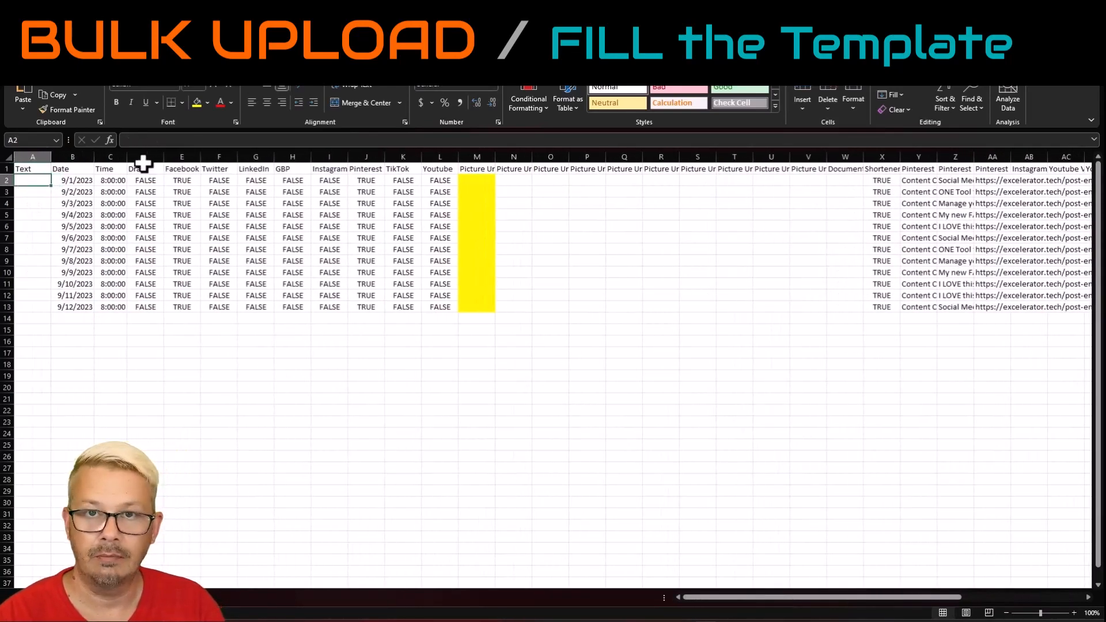
{"action": "left_click_drag", "start_coordinate": [733, 599], "coordinate": [872, 589]}
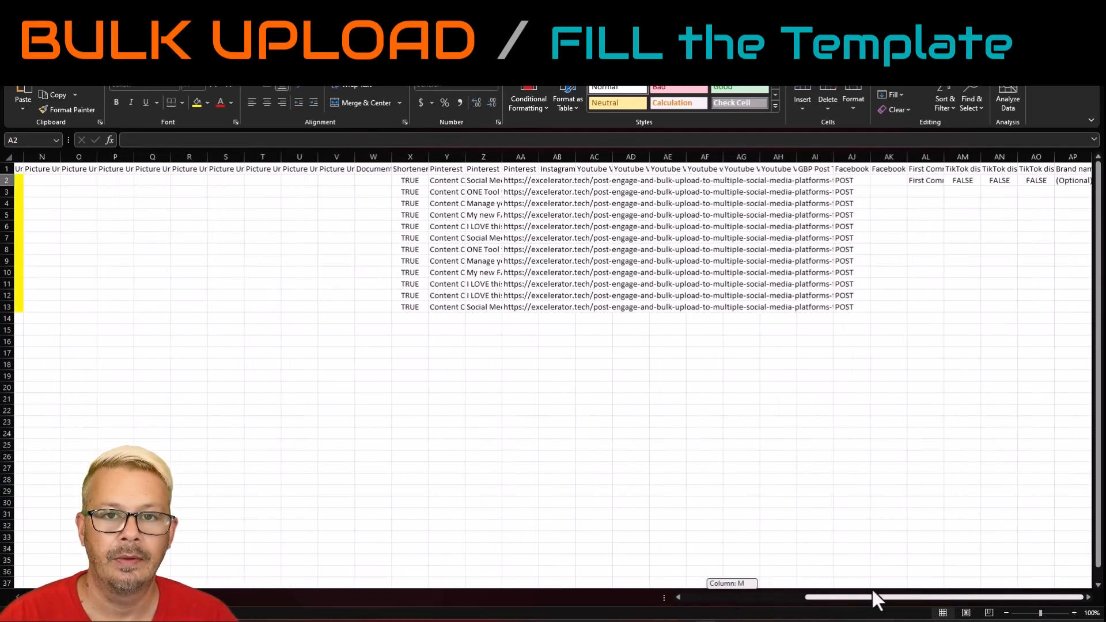
{"action": "left_click", "coordinate": [924, 182]}
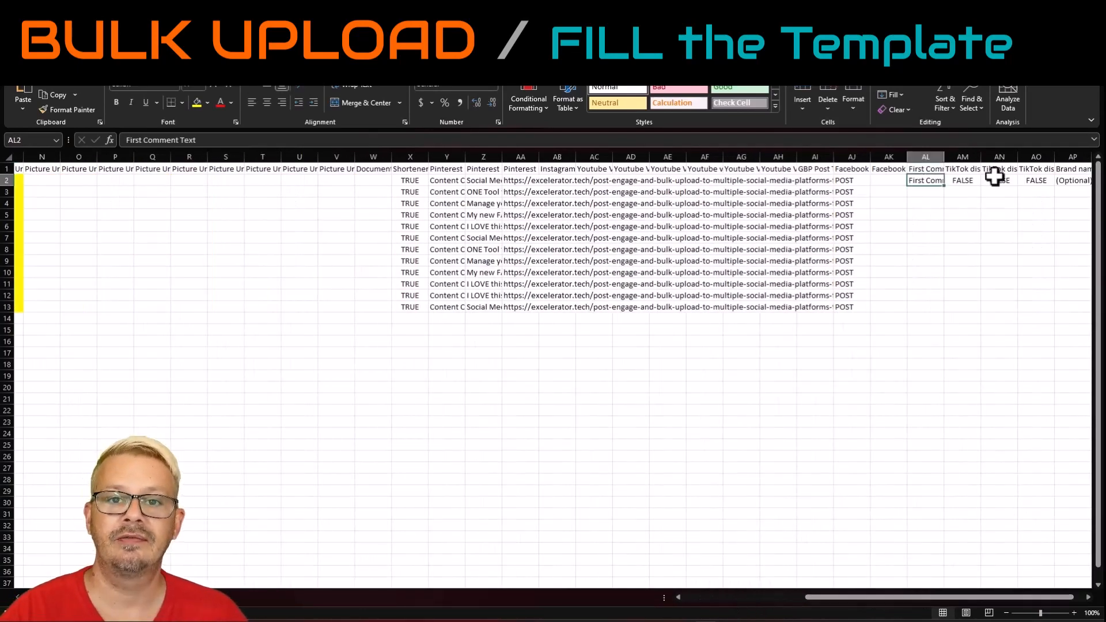
{"action": "key", "text": "Delete"}
Clear the TikTok disable comments value from row 2
{"action": "key", "text": "Up"}
{"action": "key", "text": "Right"}
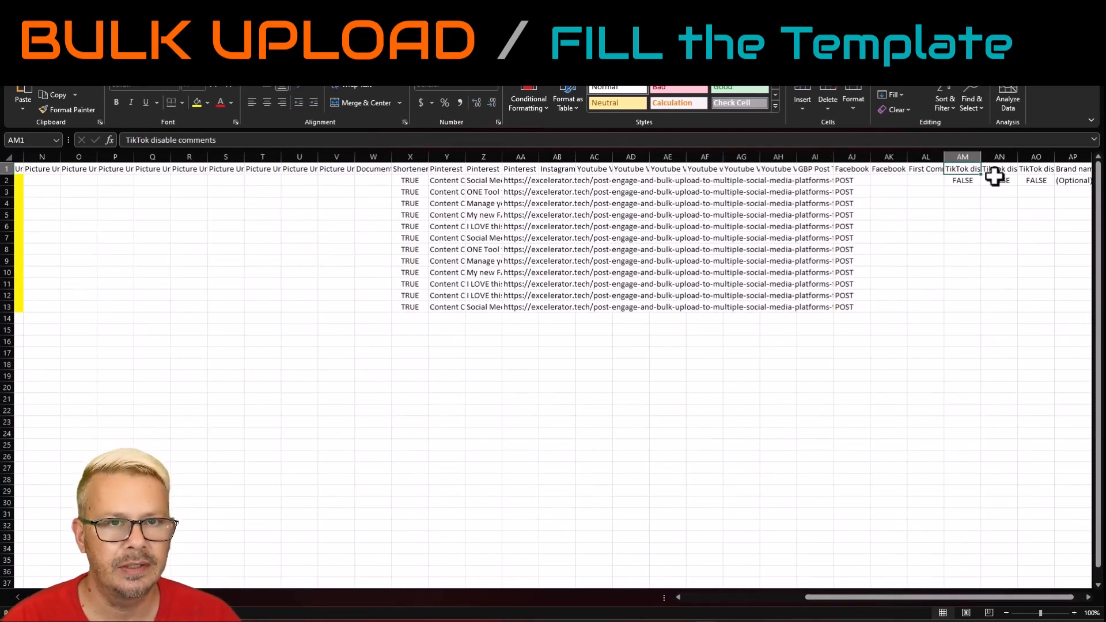
{"action": "key", "text": "Down"}
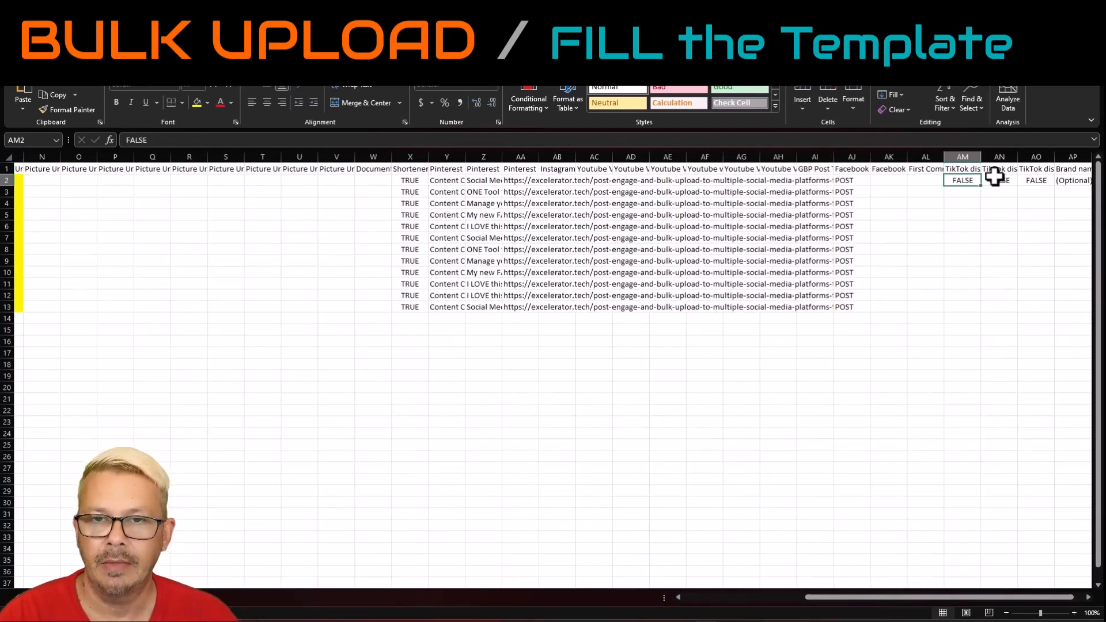
{"action": "key", "text": "Delete"}
Clear the row 2 values for TikTok disable duet and TikTok disable stitch together
{"action": "key", "text": "Right"}
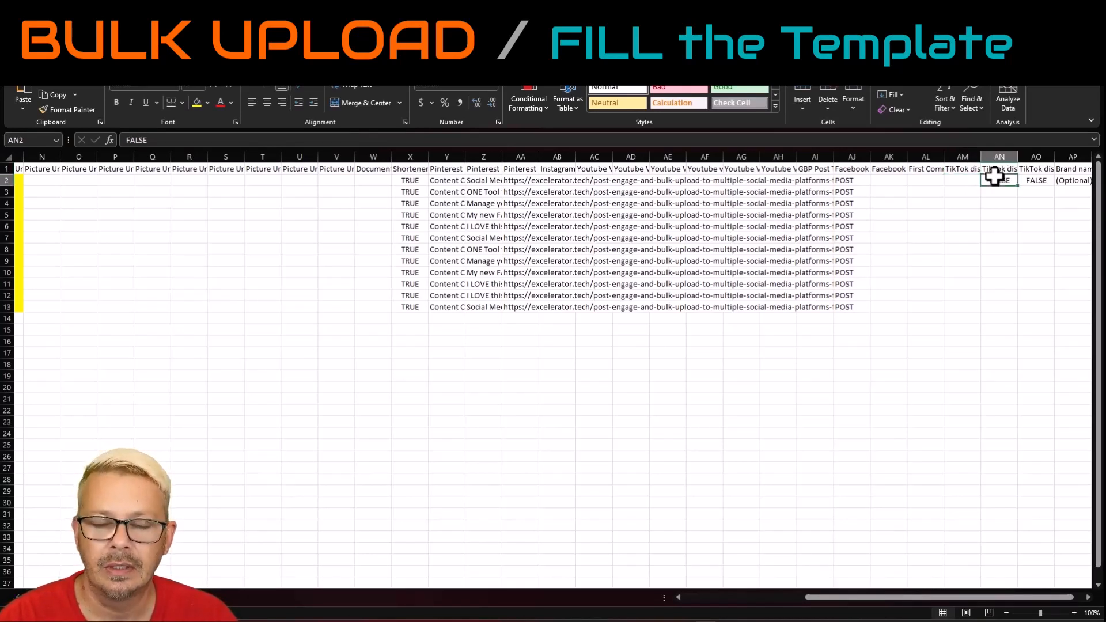
{"action": "key", "text": "Up"}
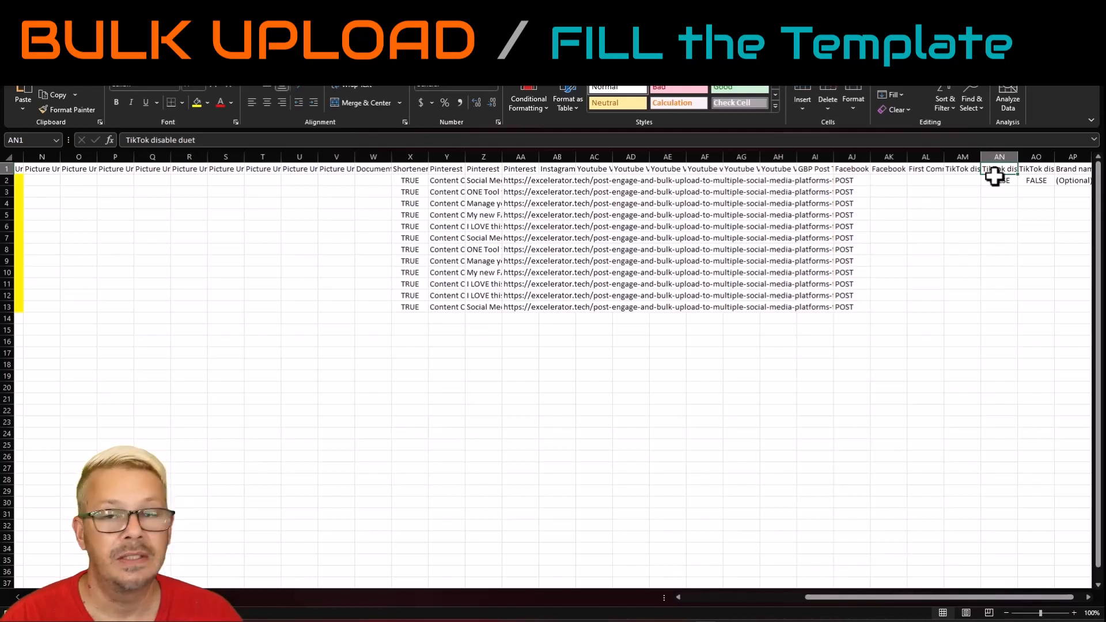
{"action": "key", "text": "Right"}
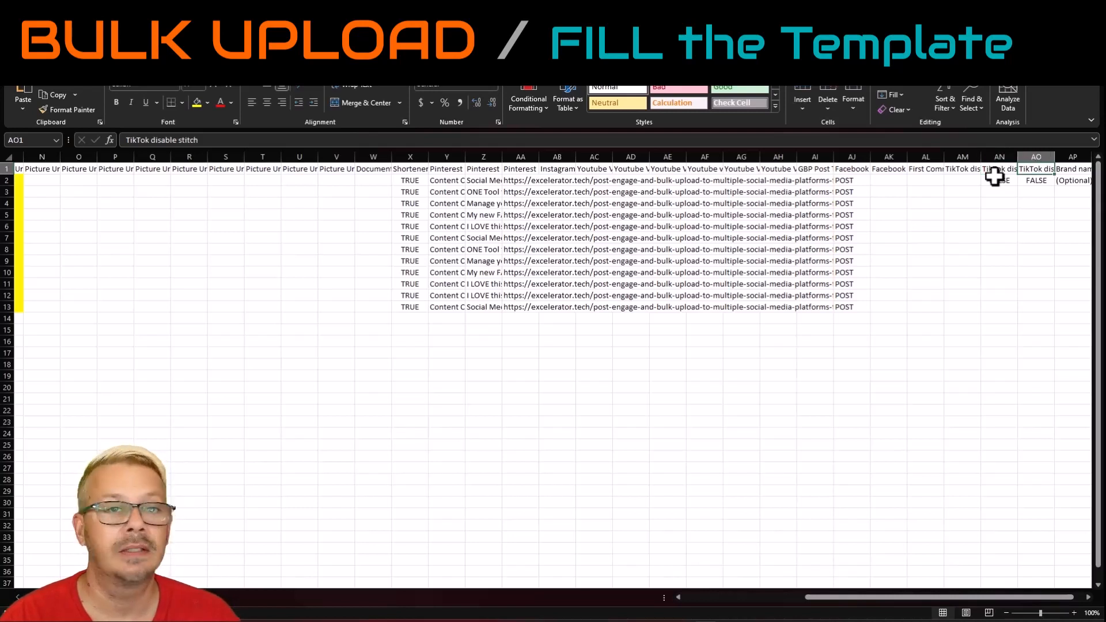
{"action": "key", "text": "Right"}
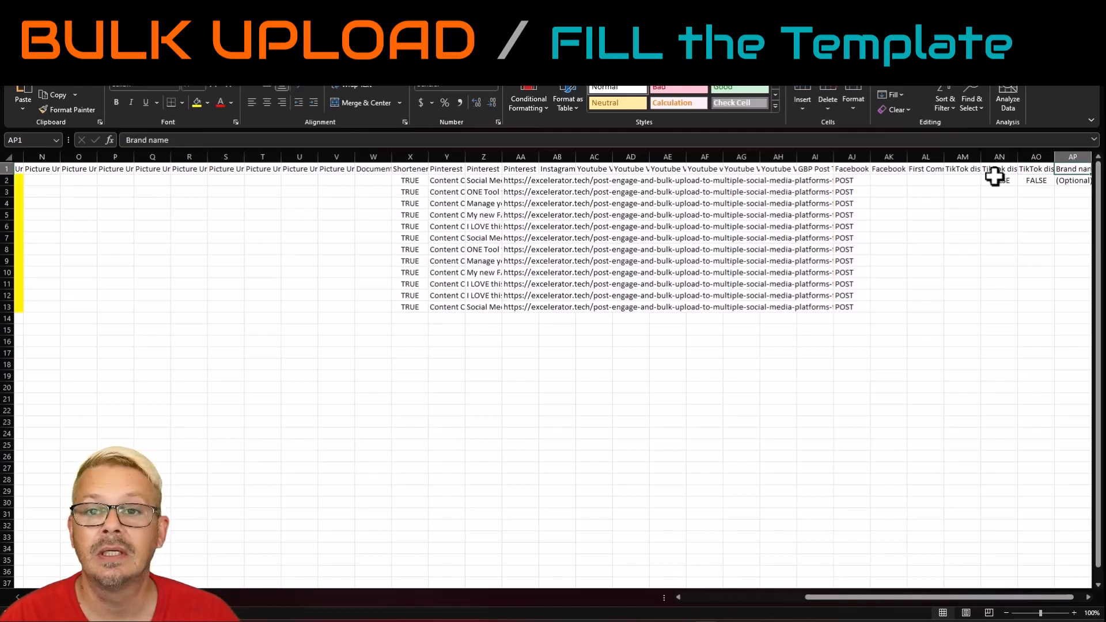
{"action": "key", "text": "Left"}
{"action": "key", "text": "Down"}
{"action": "key", "text": "Left"}
{"action": "key", "text": "shift+Right"}
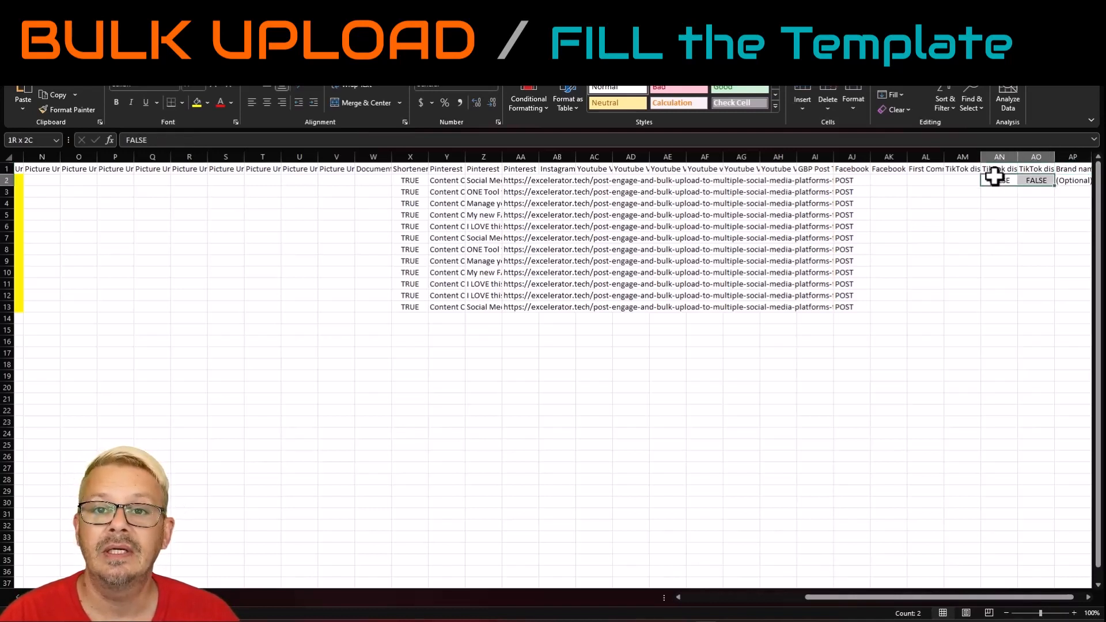
{"action": "key", "text": "Delete"}
Clear the optional Brand name placeholder from row 2
{"action": "key", "text": "Right"}
{"action": "key", "text": "Up"}
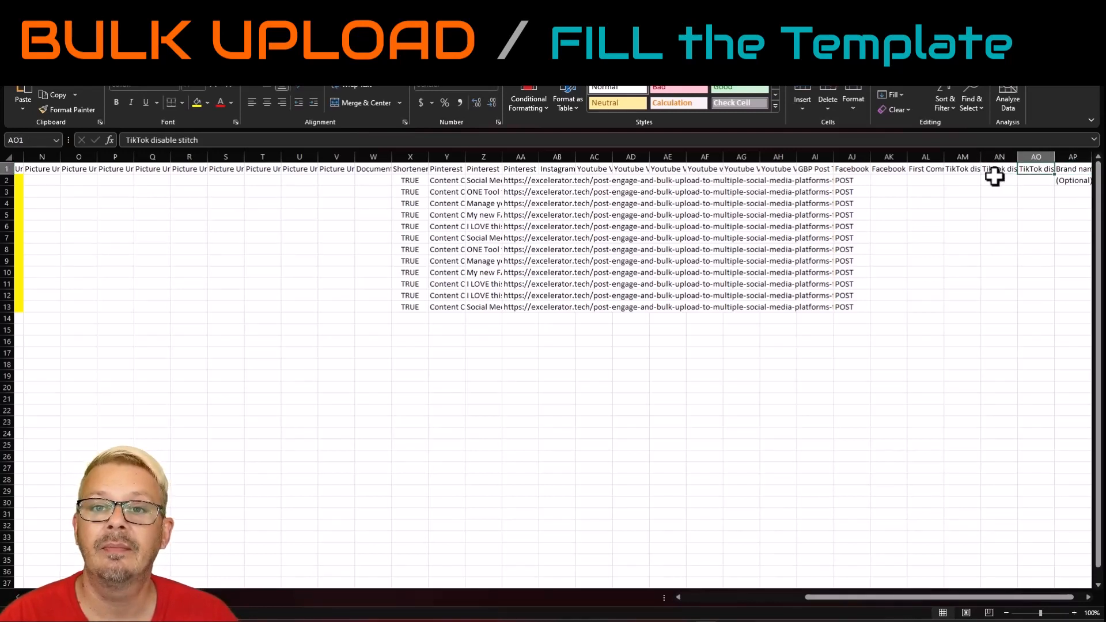
{"action": "key", "text": "Right"}
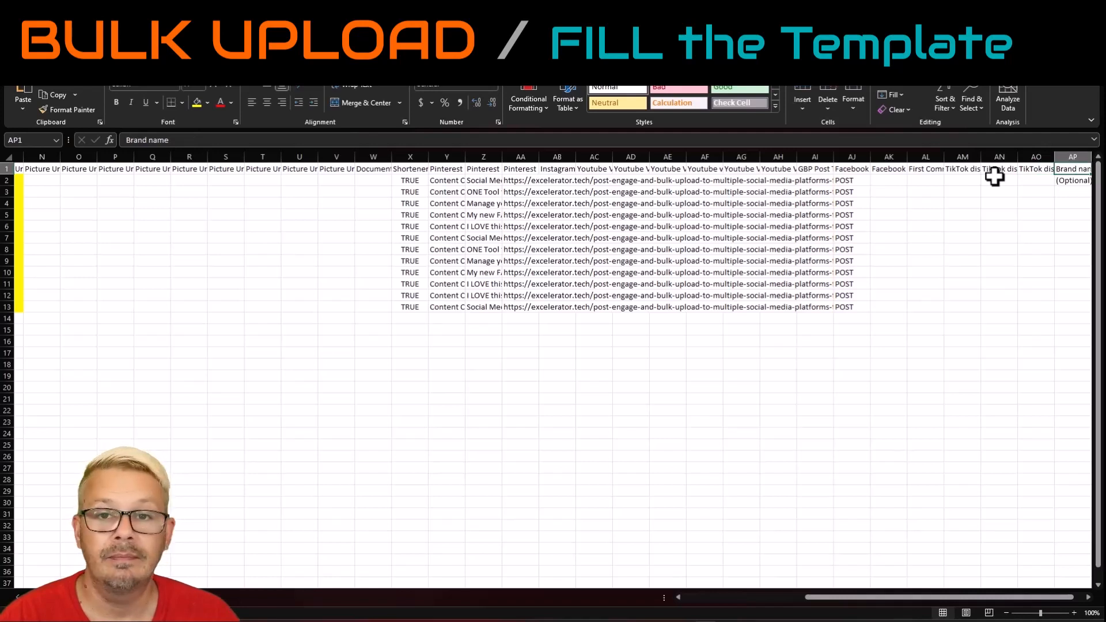
{"action": "key", "text": "Down"}
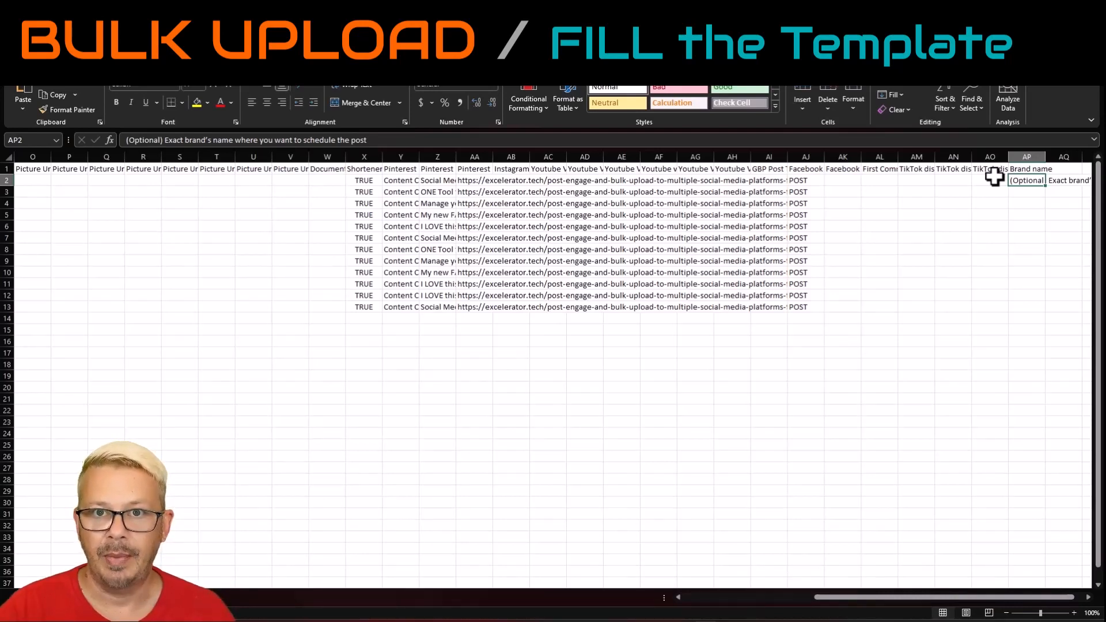
{"action": "key", "text": "Down"}
{"action": "key", "text": "Down"}
{"action": "key", "text": "Down"}
{"action": "key", "text": "Down"}
{"action": "key", "text": "Down"}
{"action": "key", "text": "Down"}
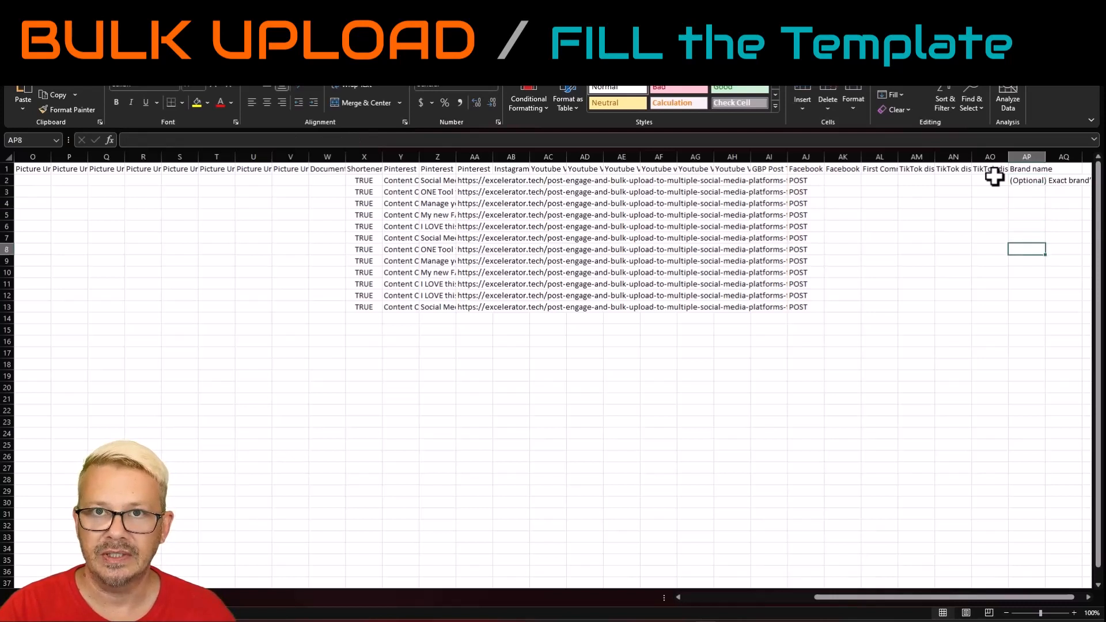
{"action": "key", "text": "Down"}
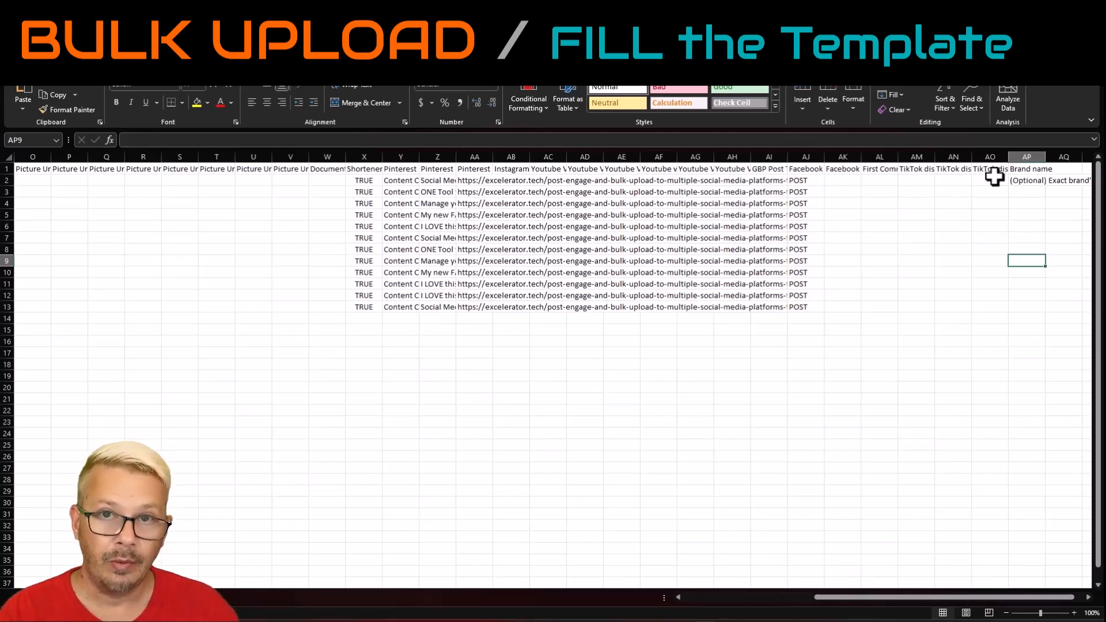
{"action": "key", "text": "Up"}
{"action": "key", "text": "Up"}
{"action": "key", "text": "Up"}
{"action": "key", "text": "Up"}
{"action": "key", "text": "Up"}
{"action": "key", "text": "Up"}
{"action": "key", "text": "Up"}
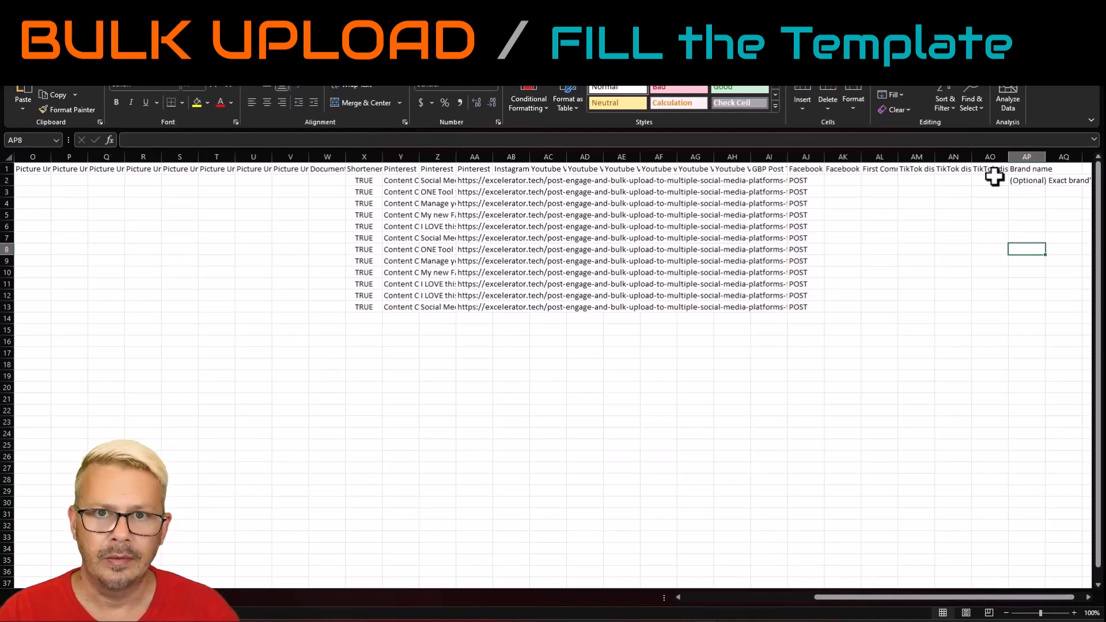
{"action": "key", "text": "Delete"}
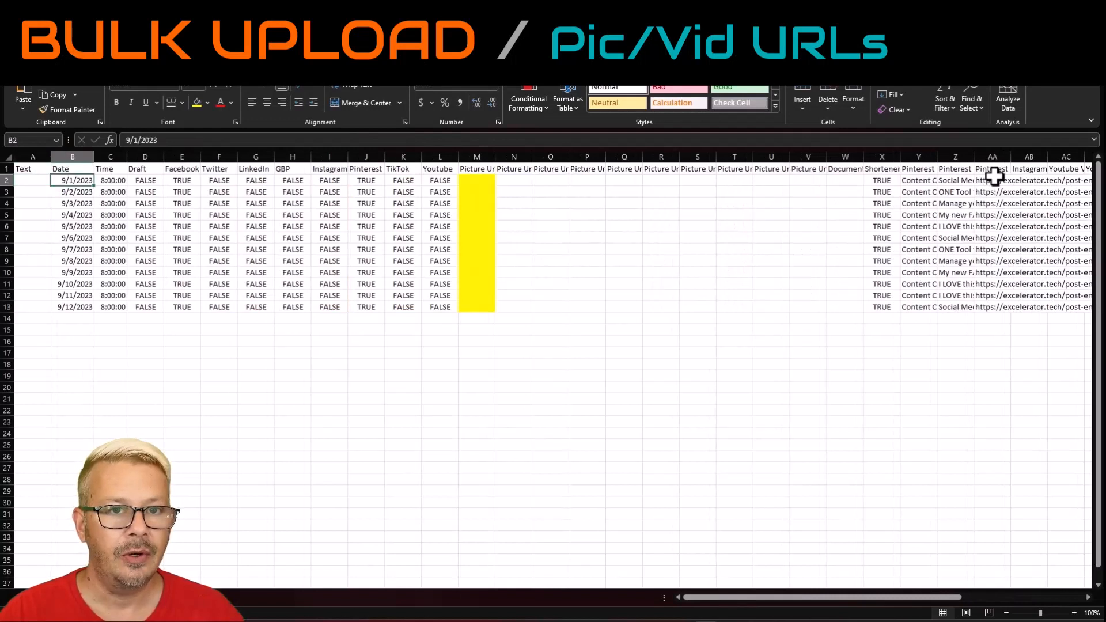
Review the Text and highlighted Picture Url 1 columns for the twelve posts in rows 2 to 13
{"action": "key", "text": "Right"}
{"action": "key", "text": "Right"}
{"action": "key", "text": "Right"}
{"action": "key", "text": "Right"}
{"action": "key", "text": "Right"}
{"action": "key", "text": "Right"}
{"action": "key", "text": "Right"}
{"action": "key", "text": "Right"}
{"action": "key", "text": "Right"}
{"action": "key", "text": "Right"}
{"action": "key", "text": "Right"}
{"action": "key", "text": "Right"}
{"action": "key", "text": "Left"}
{"action": "key", "text": "Up"}
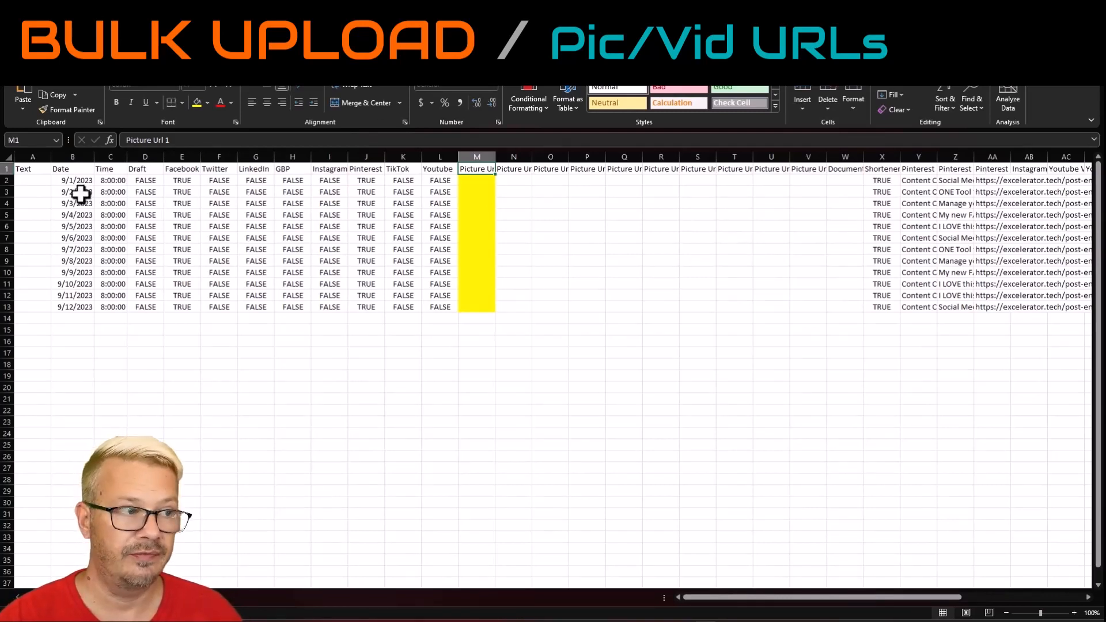
{"action": "left_click_drag", "start_coordinate": [24, 182], "coordinate": [38, 304]}
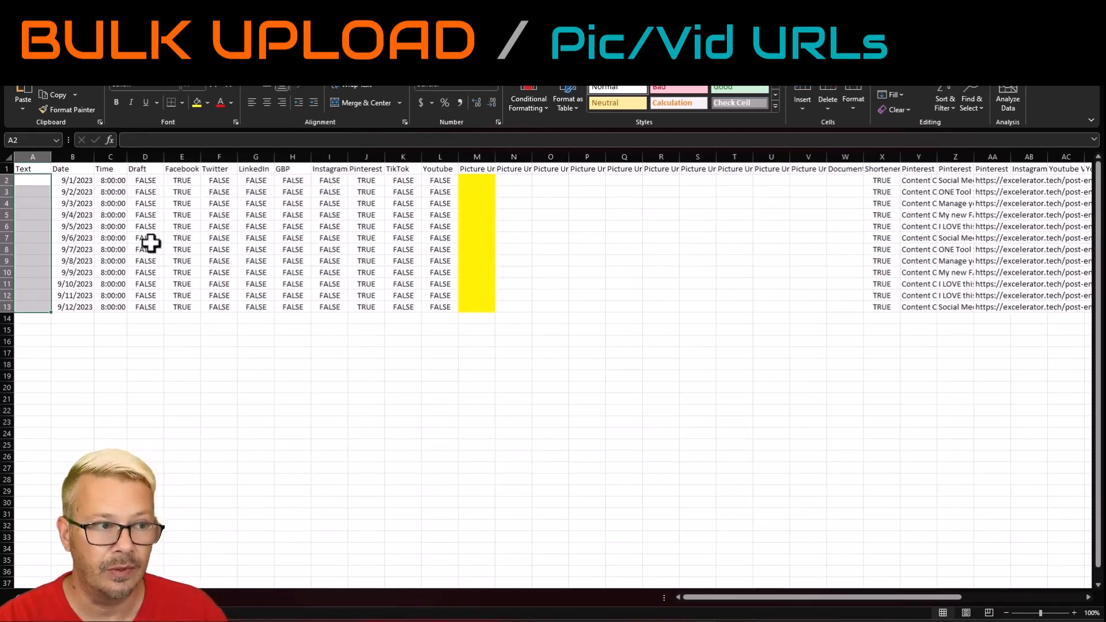
{"action": "left_click", "coordinate": [475, 181]}
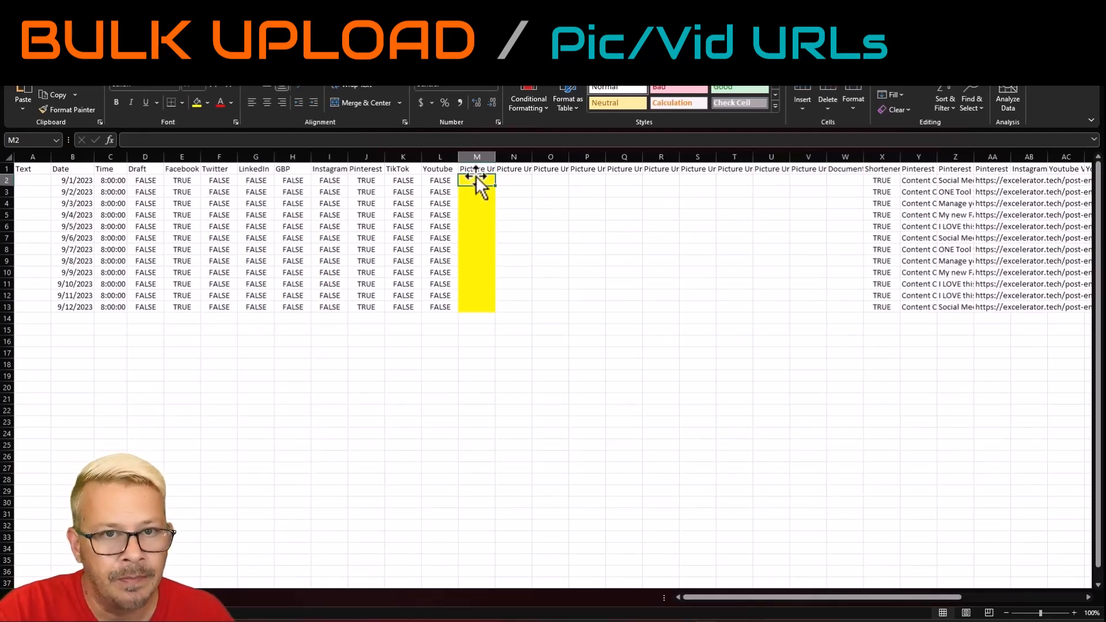
{"action": "left_click", "coordinate": [475, 170]}
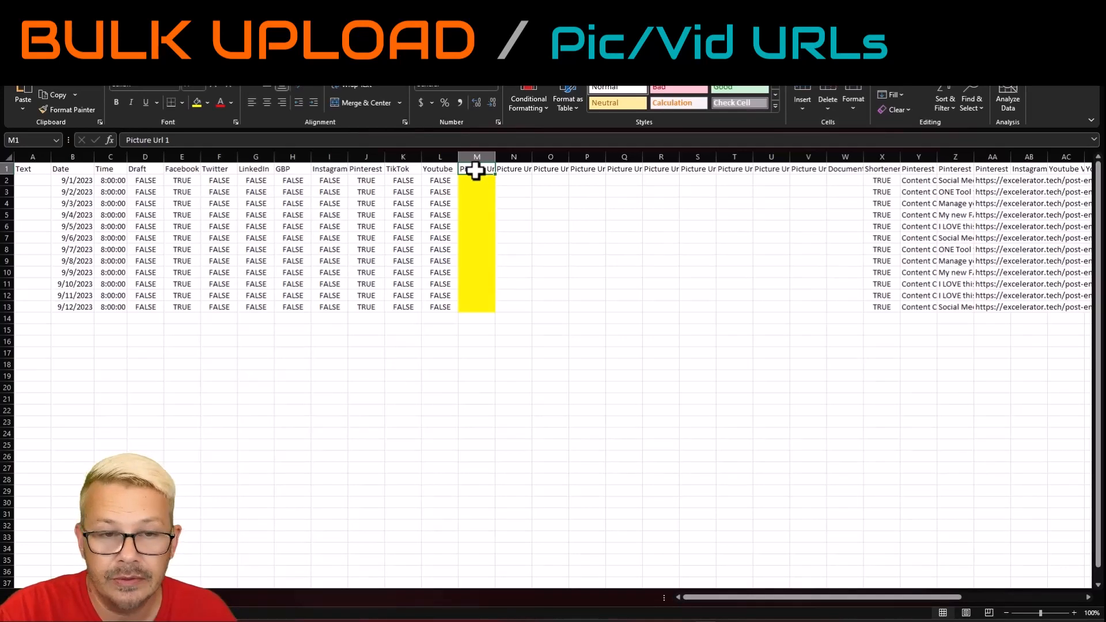
Select the Picture Url 1 cell in row 2, and in Google Drive open the MTR 1 Pinterest Pins - 1000 × 1500 folder
{"action": "left_click", "coordinate": [476, 180]}
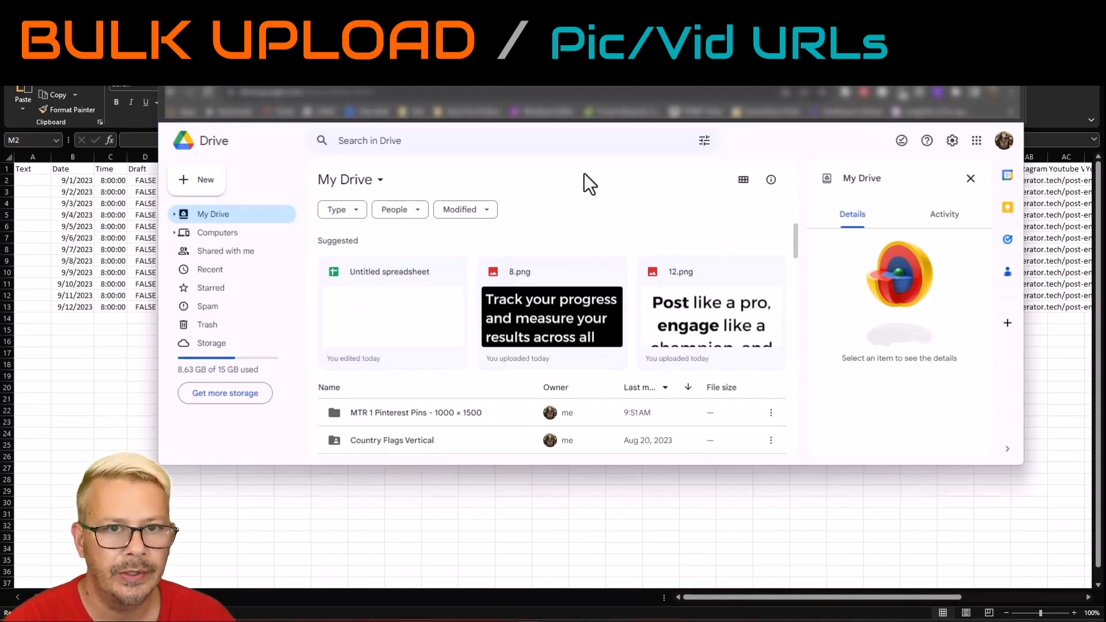
{"action": "left_click", "coordinate": [393, 413]}
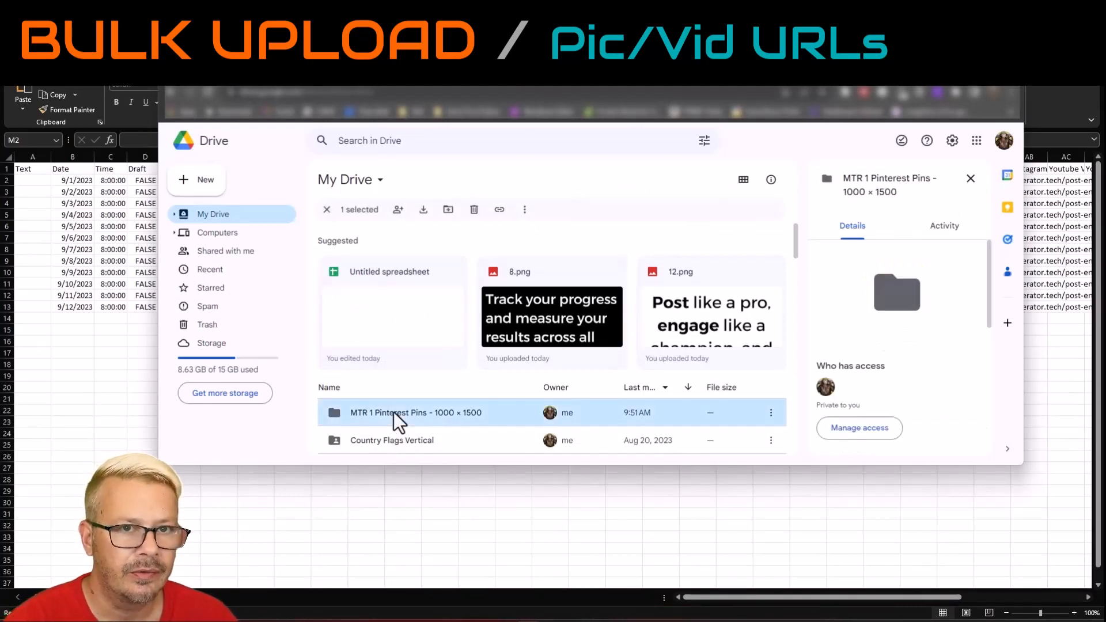
{"action": "double_click", "coordinate": [392, 412]}
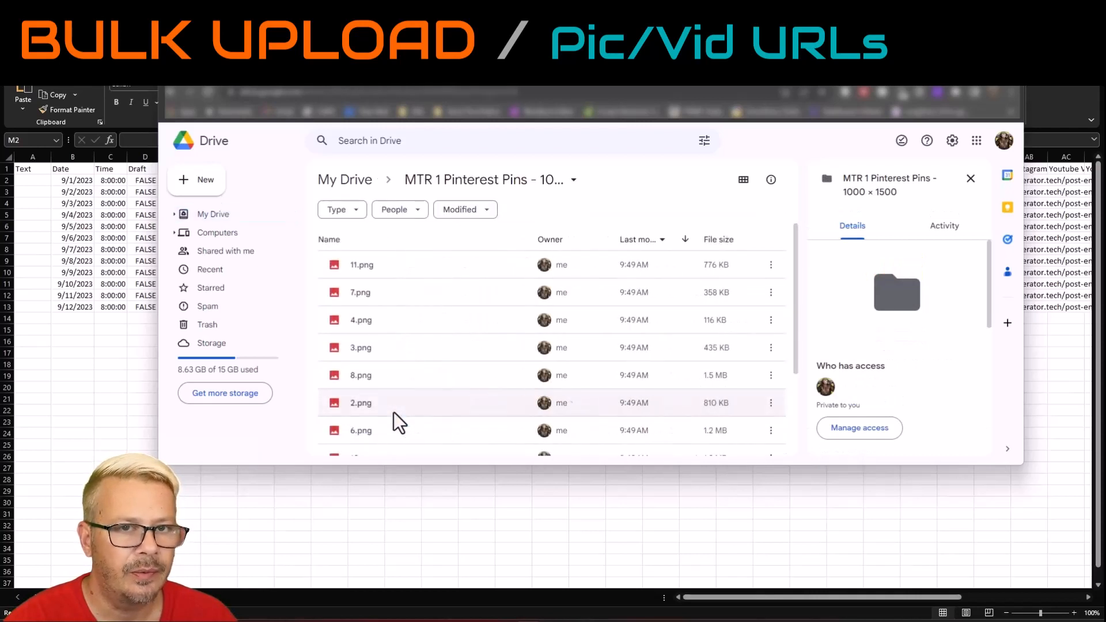
Share 11.png with anyone with the link and copy its sharing link
{"action": "left_click", "coordinate": [473, 267]}
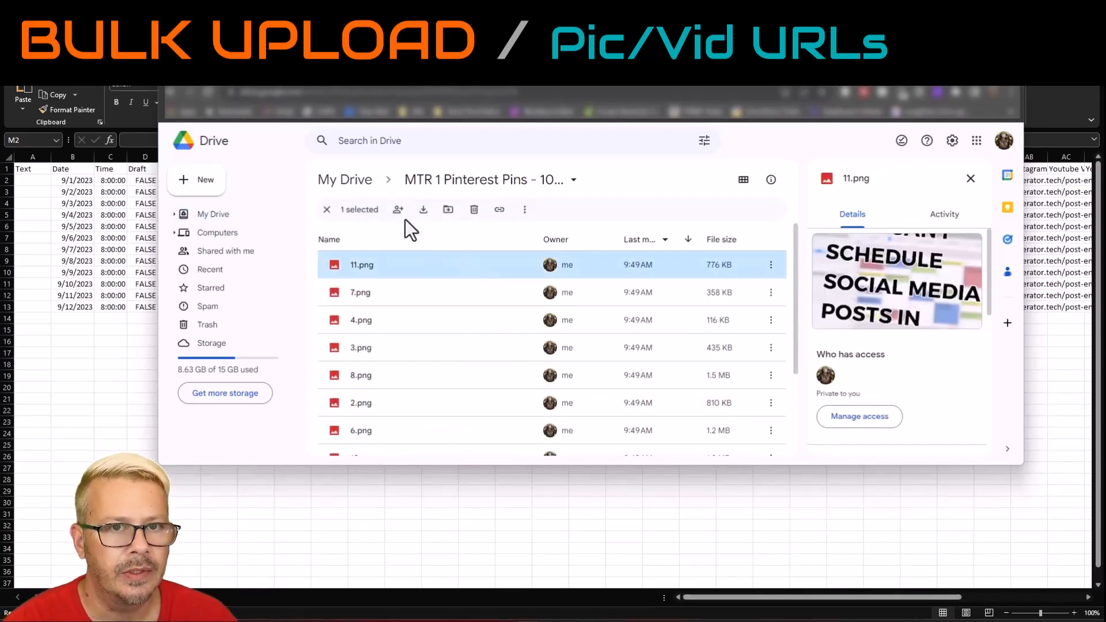
{"action": "left_click", "coordinate": [398, 210]}
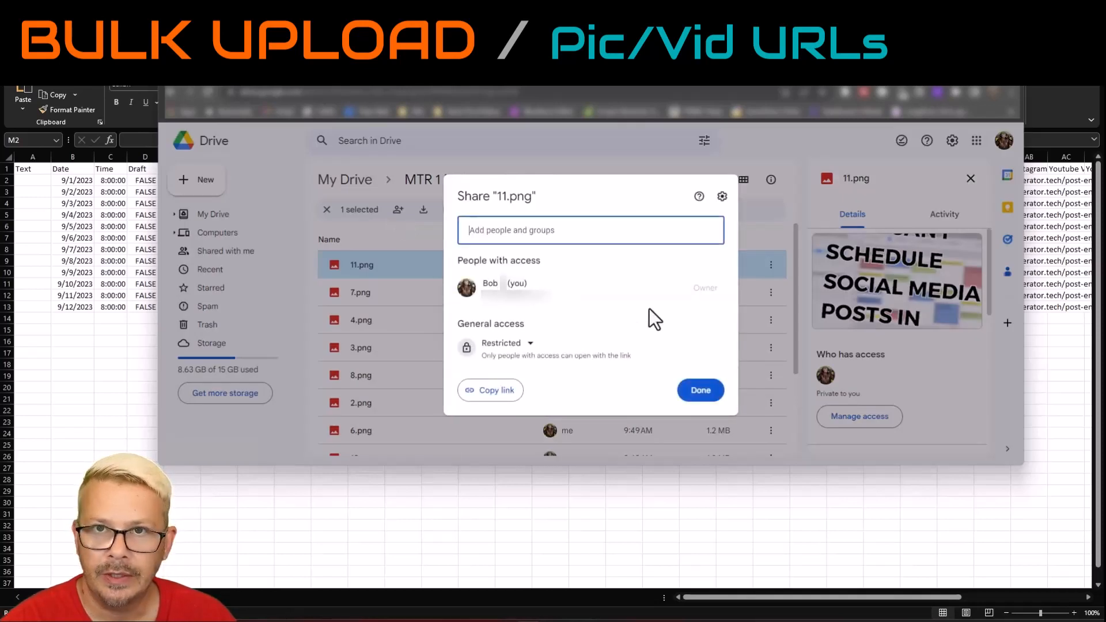
{"action": "mouse_move", "coordinate": [602, 284]}
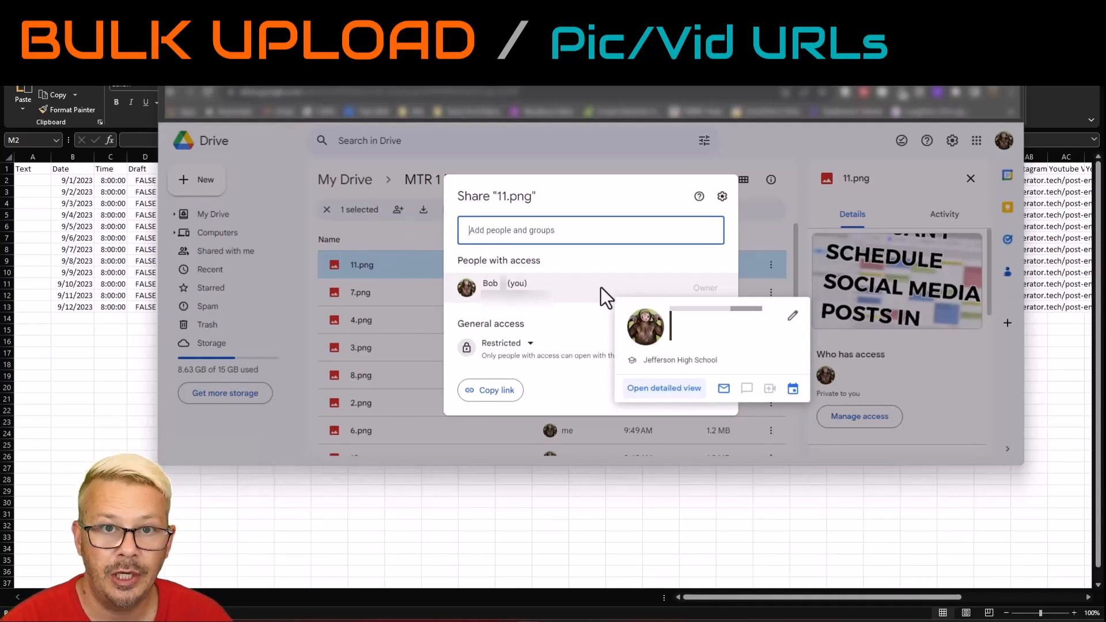
{"action": "left_click", "coordinate": [526, 344]}
{"action": "left_click", "coordinate": [551, 396]}
{"action": "left_click", "coordinate": [483, 409]}
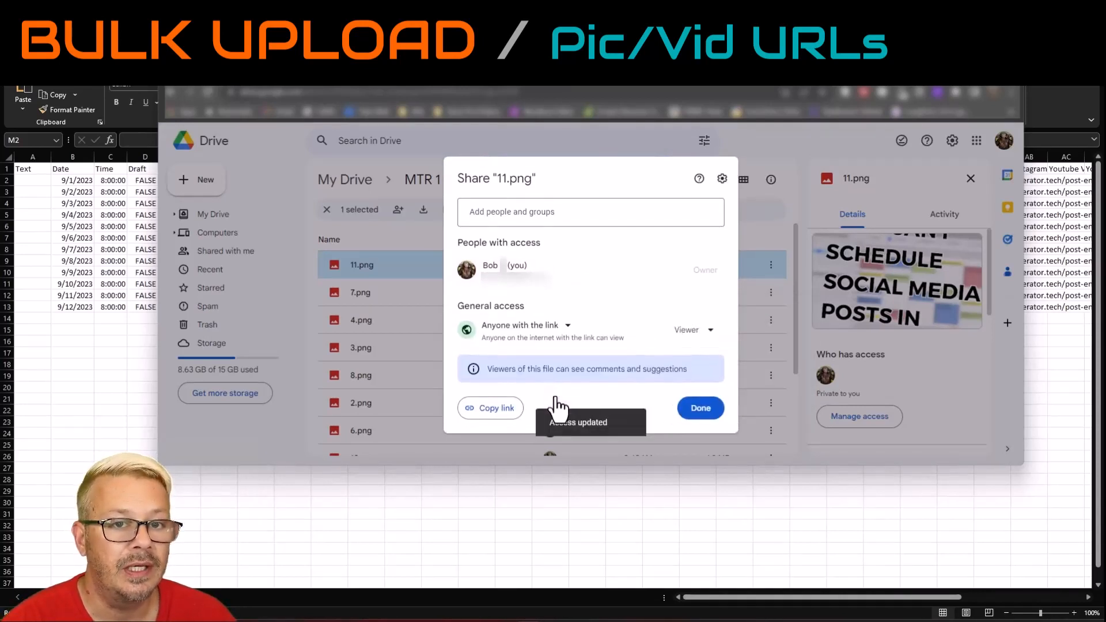
Switch to the Excel template and paste the copied 11.png link into the Picture Url 1 cell of row 2
{"action": "left_click", "coordinate": [85, 238]}
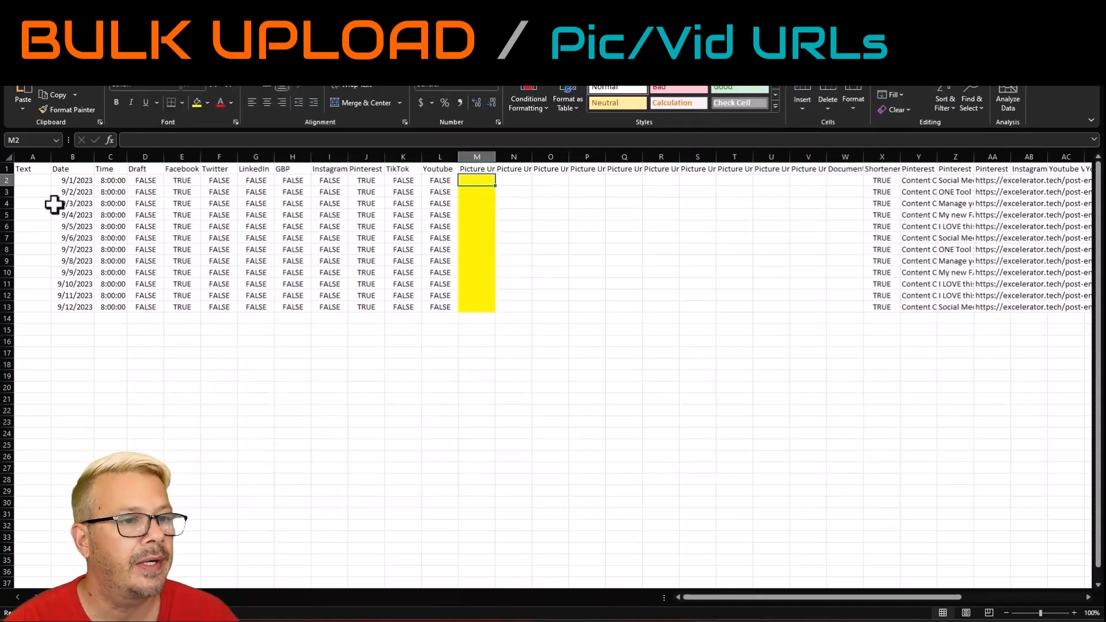
{"action": "right_click", "coordinate": [480, 182]}
{"action": "left_click", "coordinate": [509, 260]}
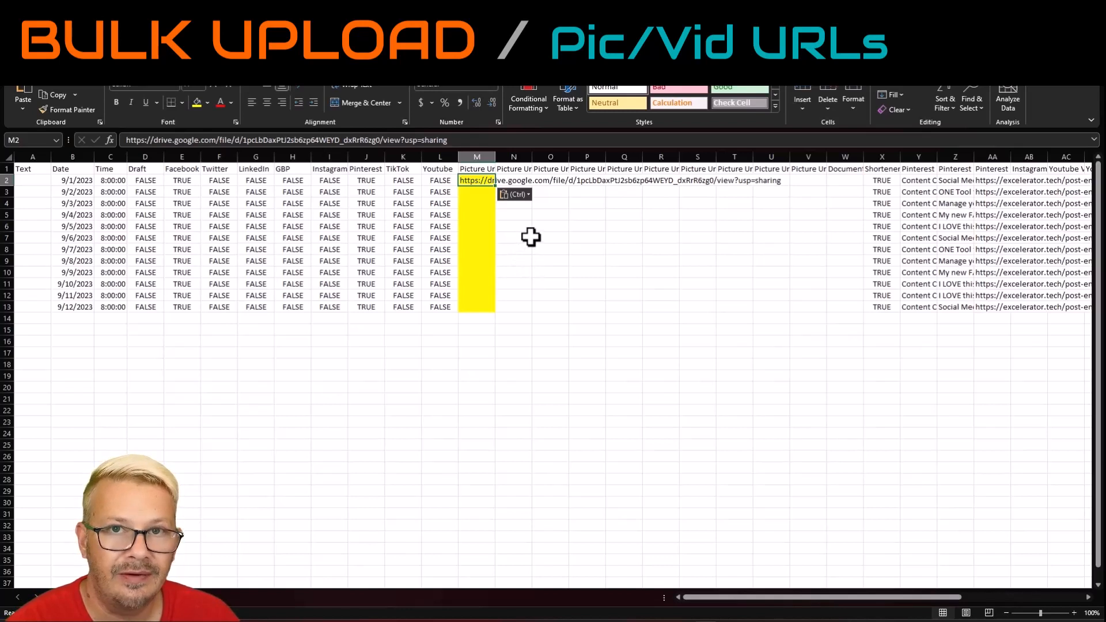
Clear the pasted Drive link from the Picture Url 1 cell in row 2
{"action": "left_click", "coordinate": [479, 194]}
{"action": "left_click", "coordinate": [479, 179]}
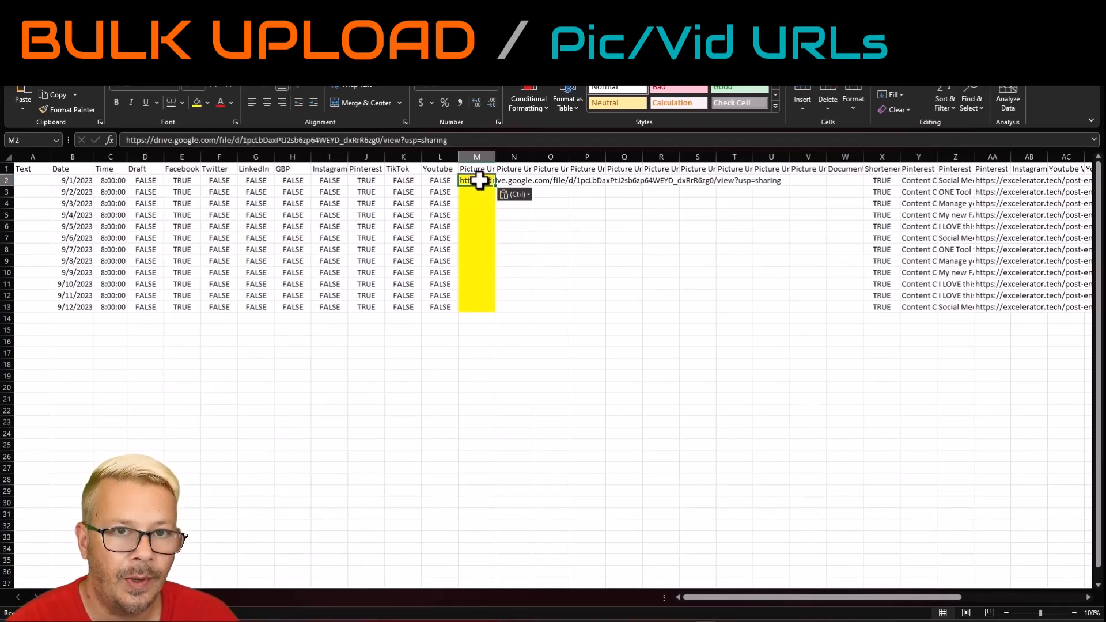
{"action": "key", "text": "Delete"}
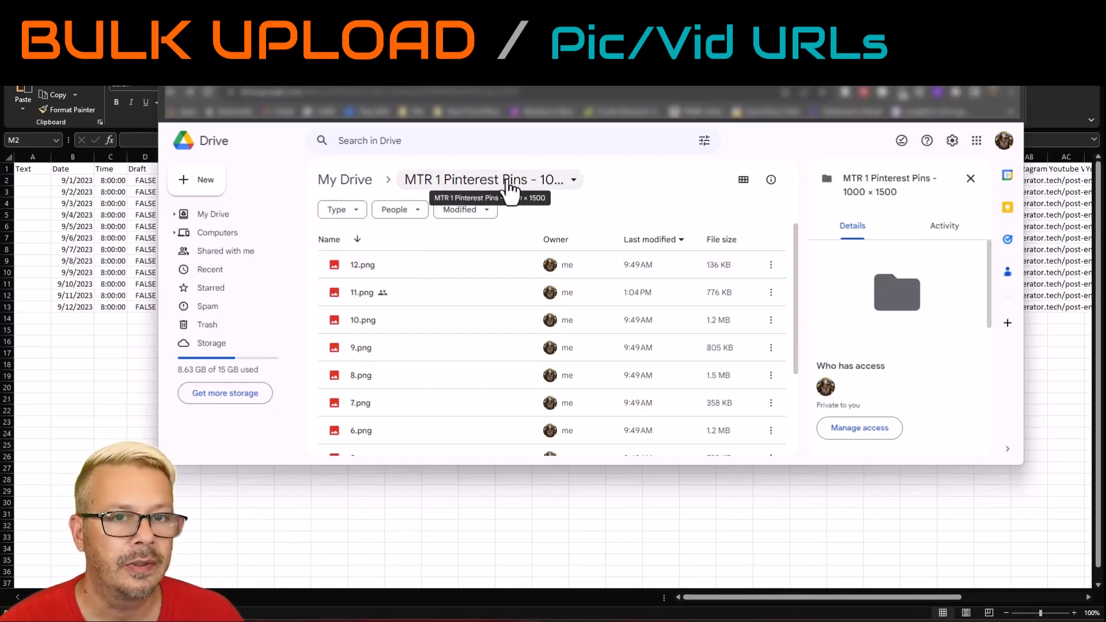
In Google Drive, share the whole MTR 1 Pinterest Pins - 1000 × 1500 folder with anyone with the link, keeping the Viewer role
{"action": "left_click", "coordinate": [510, 186]}
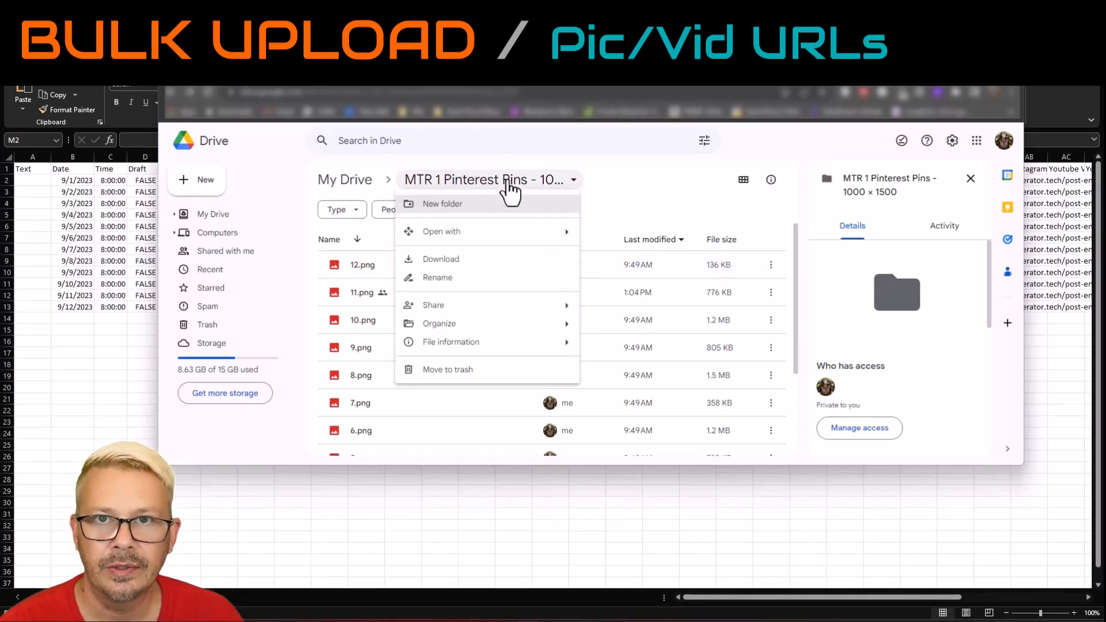
{"action": "mouse_move", "coordinate": [507, 310]}
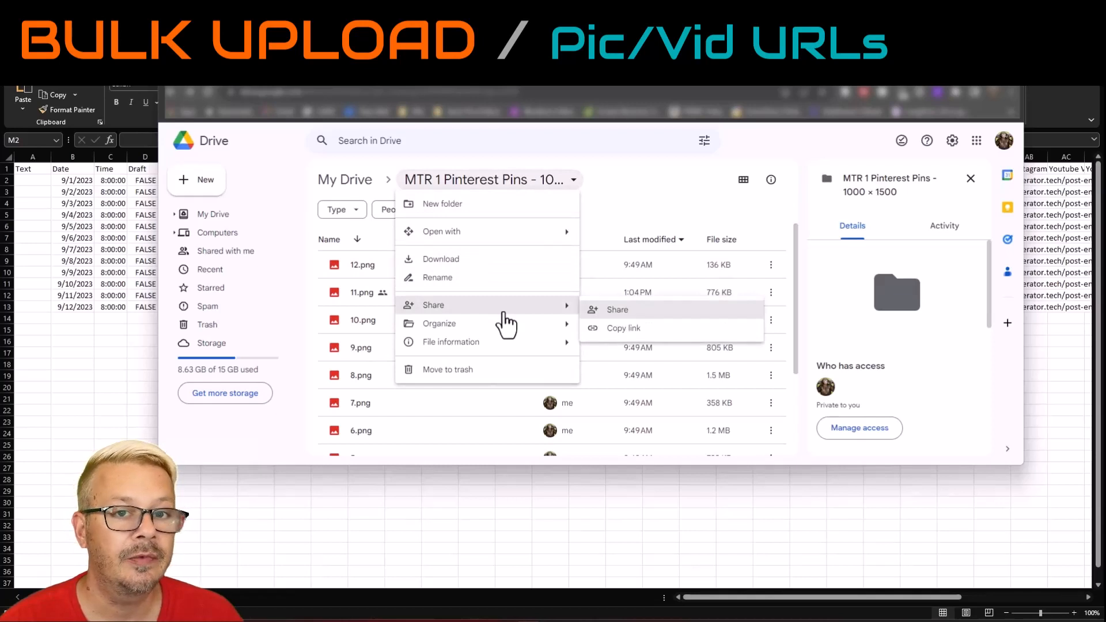
{"action": "left_click", "coordinate": [639, 314]}
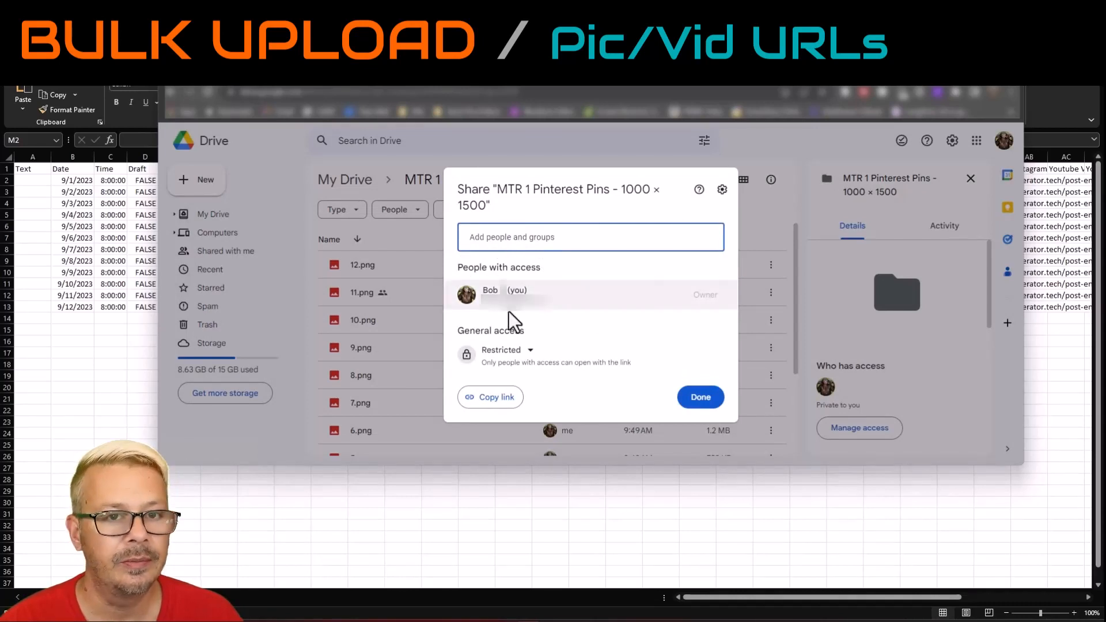
{"action": "left_click", "coordinate": [522, 351]}
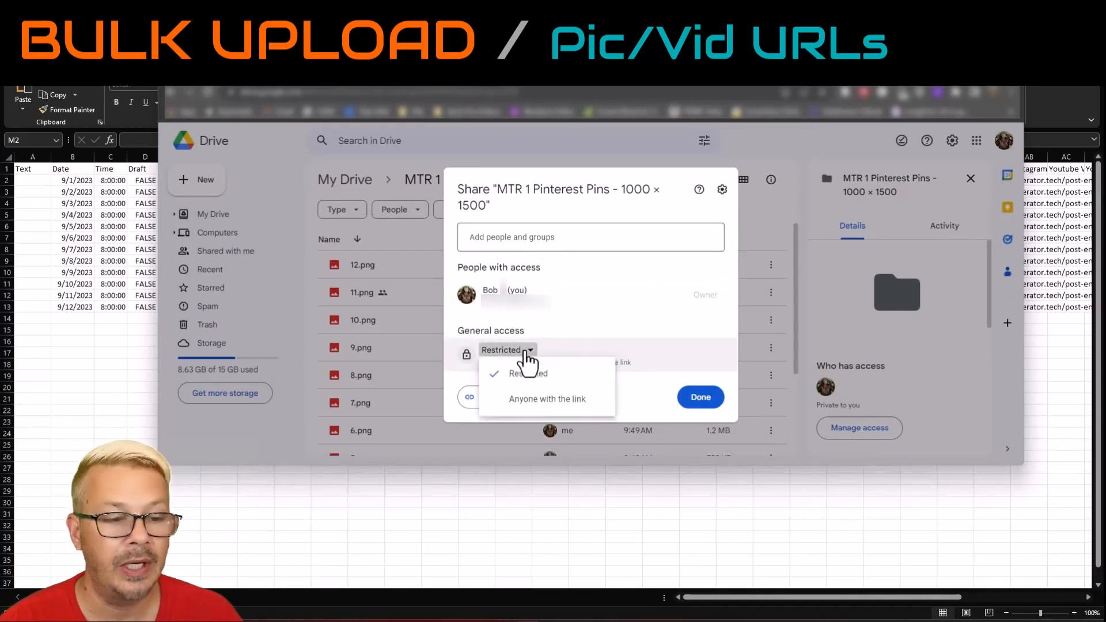
{"action": "left_click", "coordinate": [539, 403]}
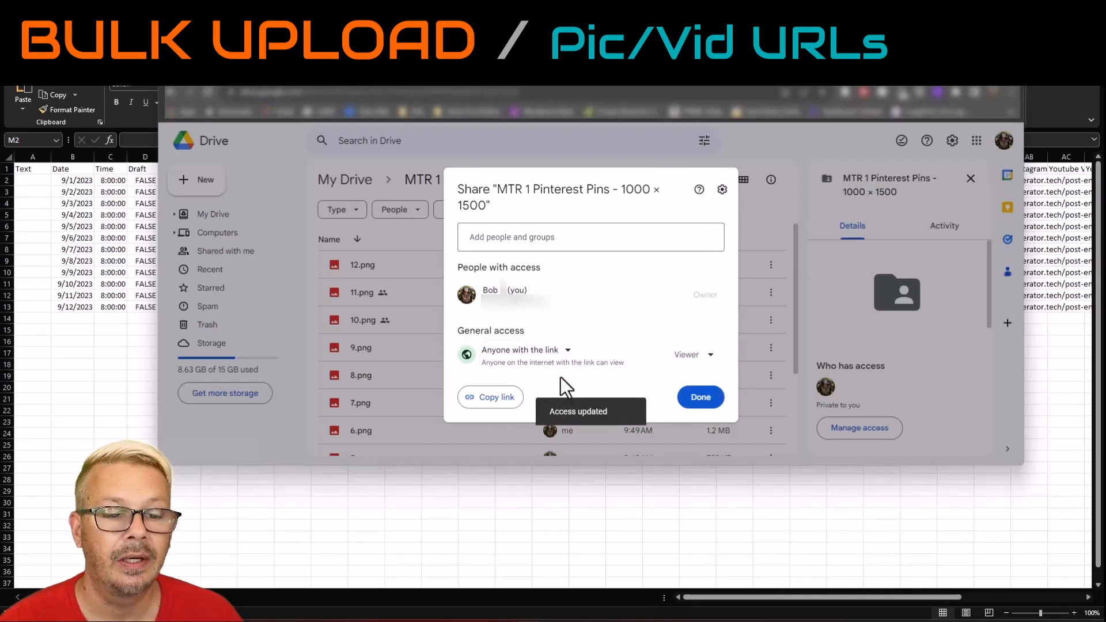
{"action": "left_click", "coordinate": [709, 356]}
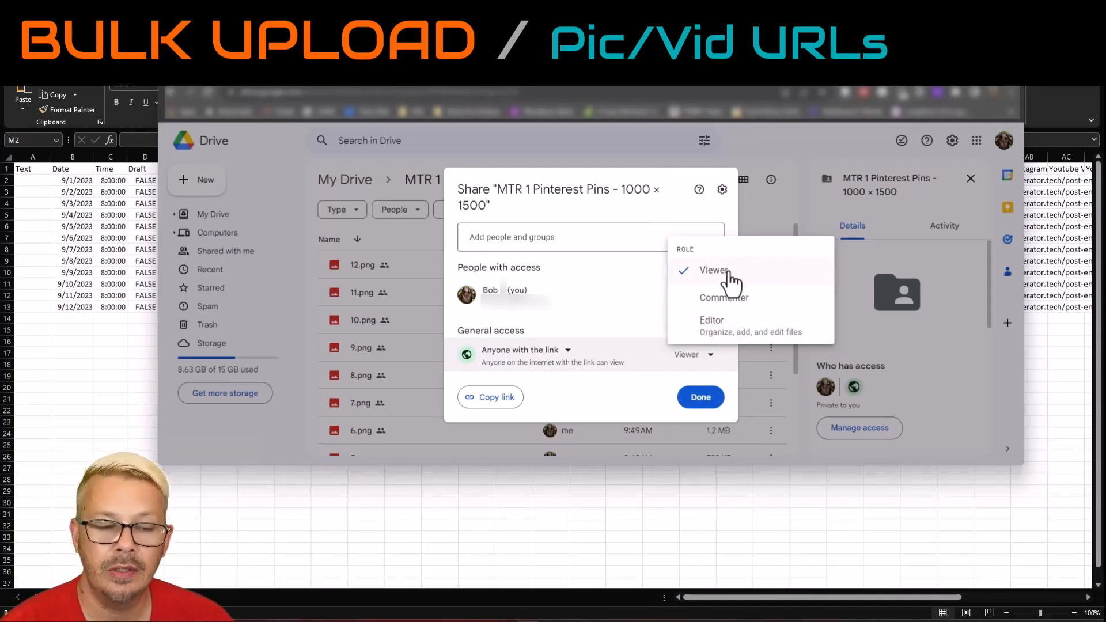
{"action": "left_click", "coordinate": [617, 394]}
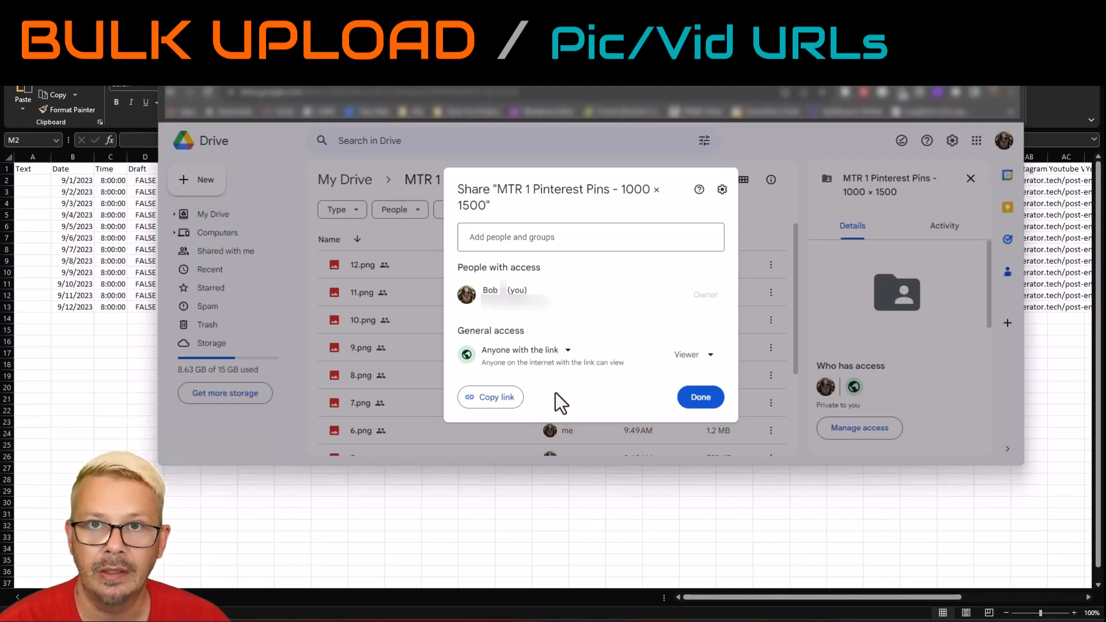
{"action": "left_click", "coordinate": [708, 398]}
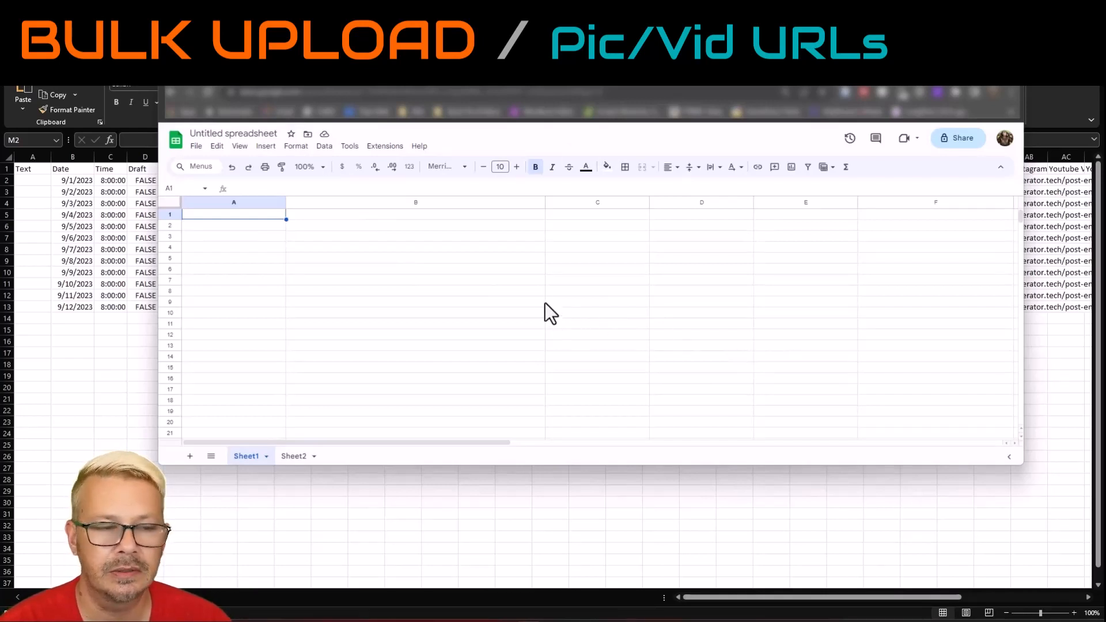
In the blank Google Sheets spreadsheet, search the Google Workspace Marketplace add-ons for "drive explorer"
{"action": "left_click", "coordinate": [394, 151]}
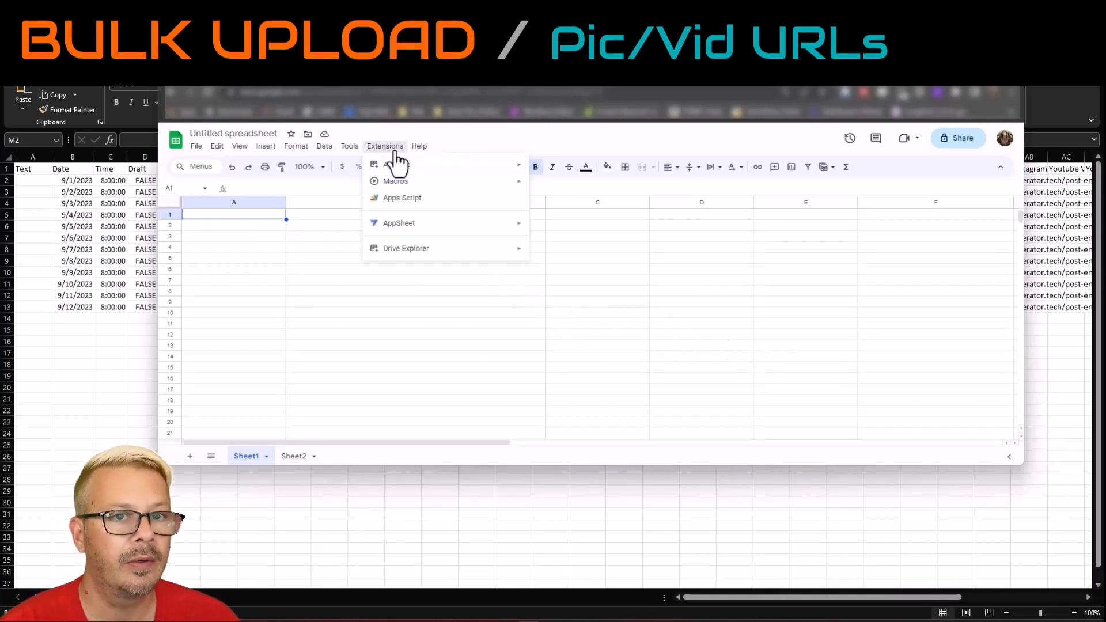
{"action": "mouse_move", "coordinate": [398, 167]}
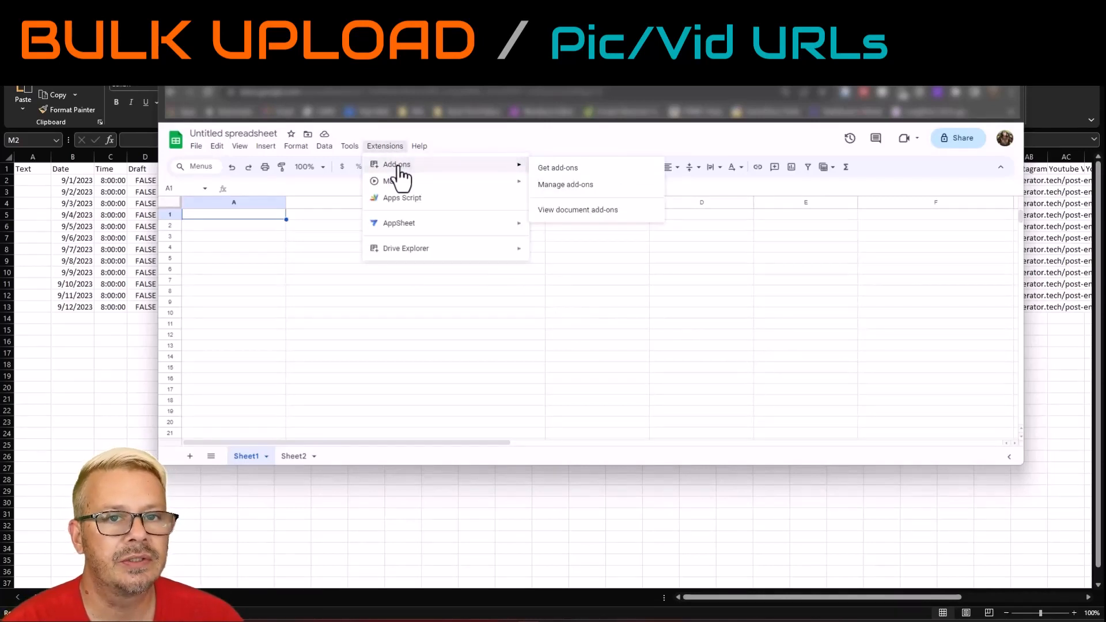
{"action": "left_click", "coordinate": [590, 169]}
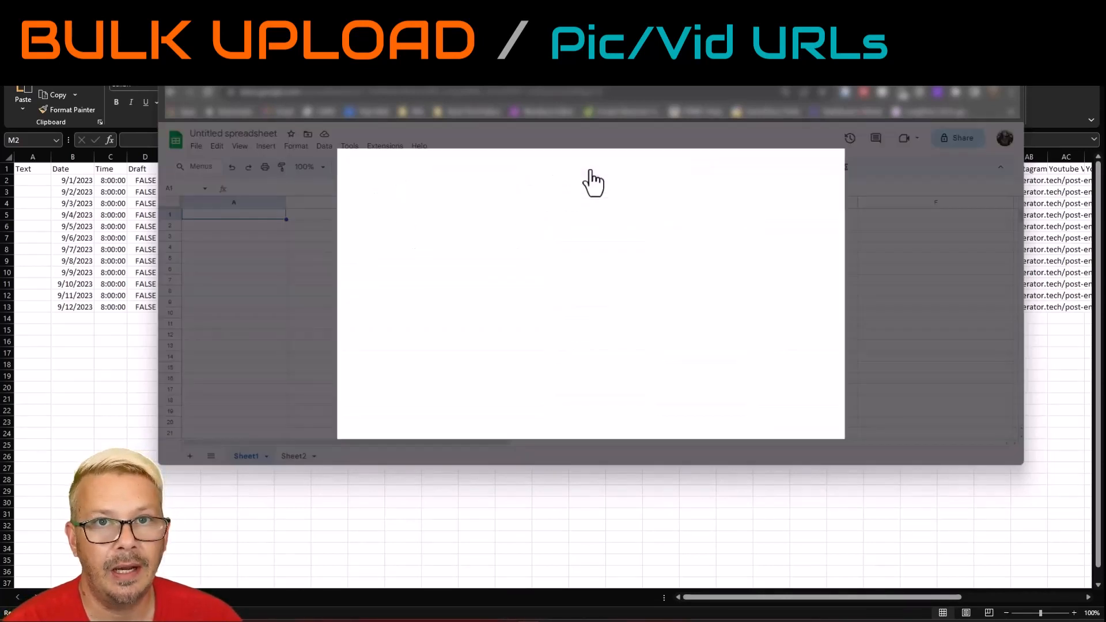
{"action": "left_click", "coordinate": [611, 167]}
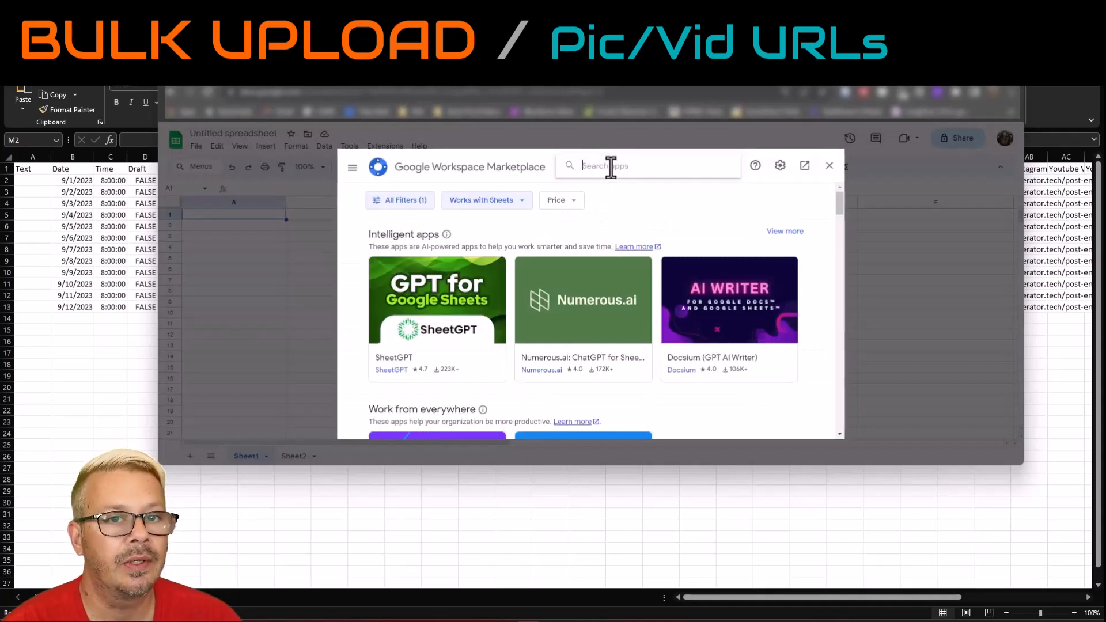
{"action": "type", "text": "dri"}
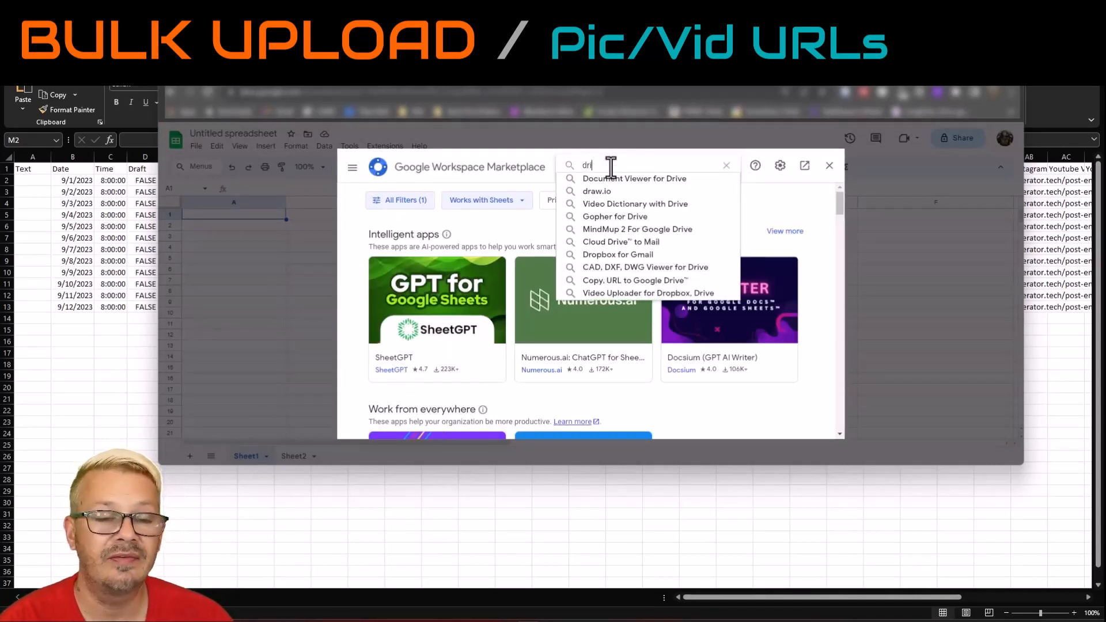
{"action": "type", "text": "ve explorer"}
{"action": "key", "text": "Return"}
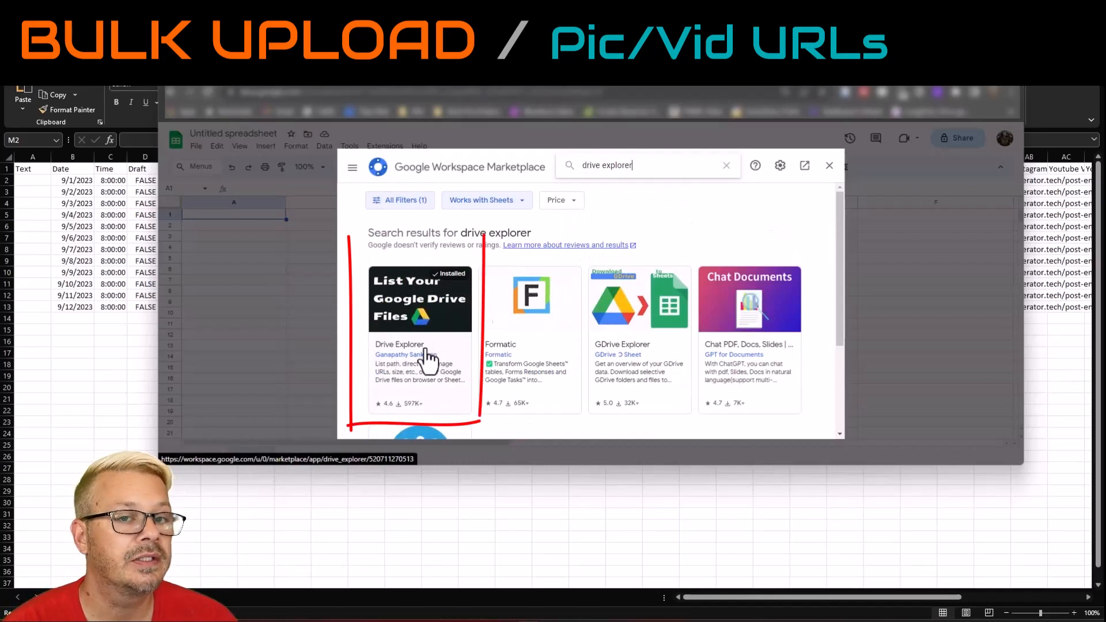
View the Drive Explorer add-on's listing, close the Marketplace and select cell A1 of the blank sheet
{"action": "scroll", "coordinate": [432, 390], "scroll_direction": "down", "scroll_amount": 1}
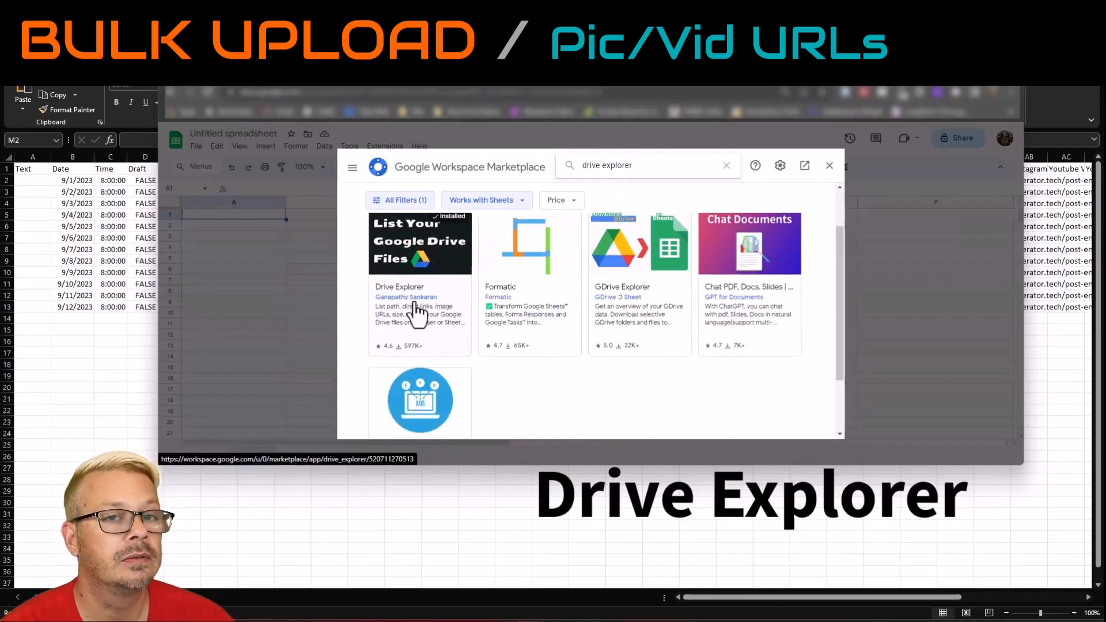
{"action": "scroll", "coordinate": [416, 314], "scroll_direction": "up", "scroll_amount": 1}
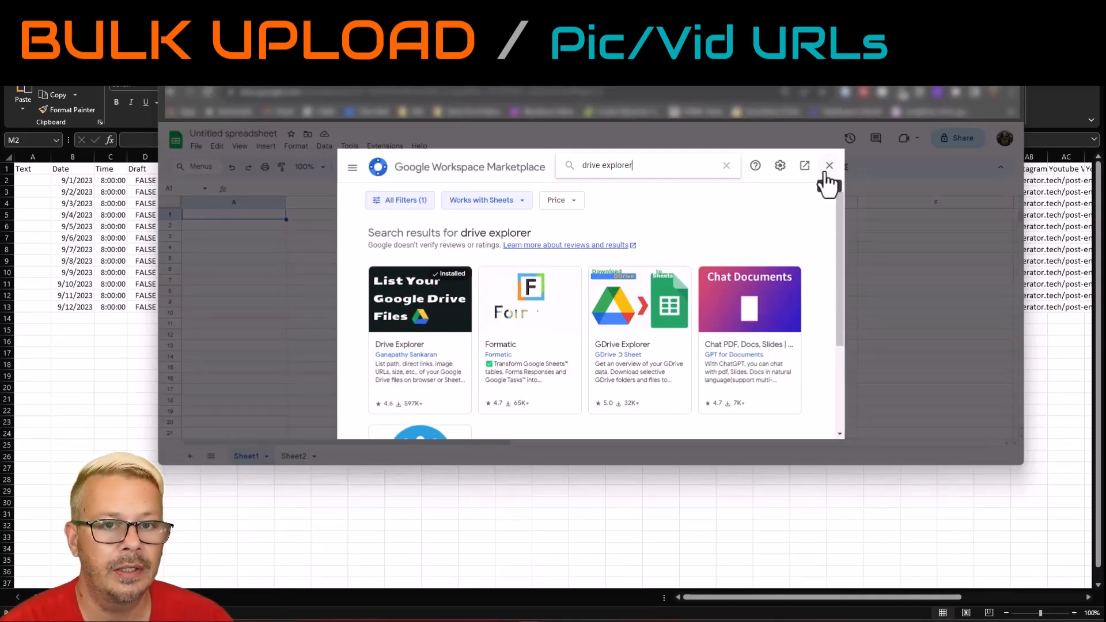
{"action": "left_click", "coordinate": [427, 377]}
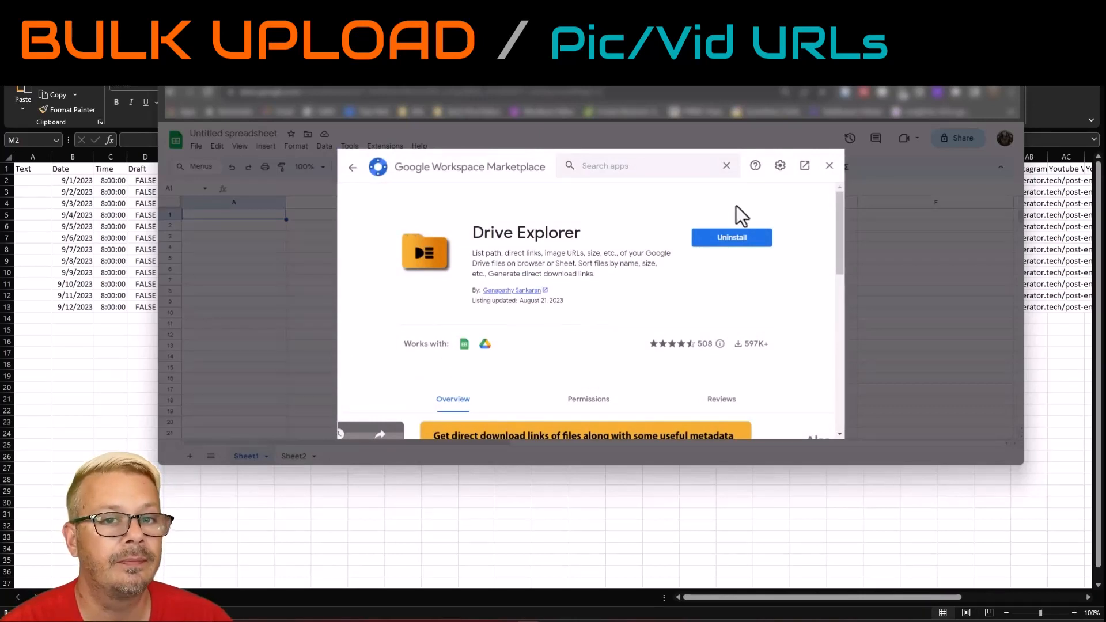
{"action": "left_click", "coordinate": [830, 165]}
{"action": "left_click", "coordinate": [225, 217]}
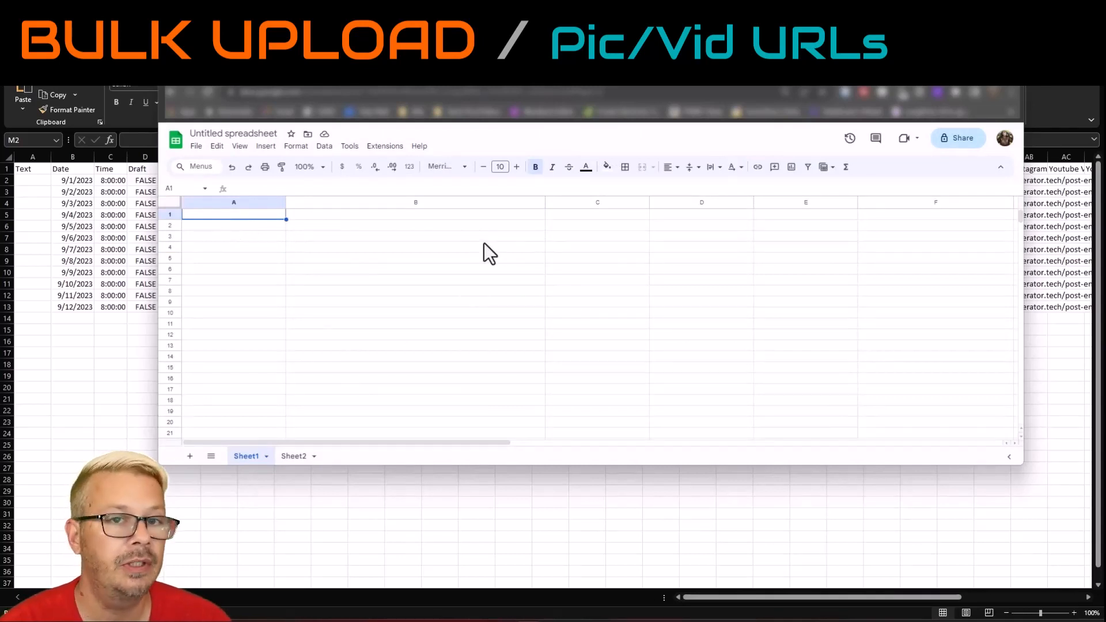
Start a file and folder selection with the Drive Explorer add-on, choosing to export selected items only
{"action": "left_click", "coordinate": [386, 147]}
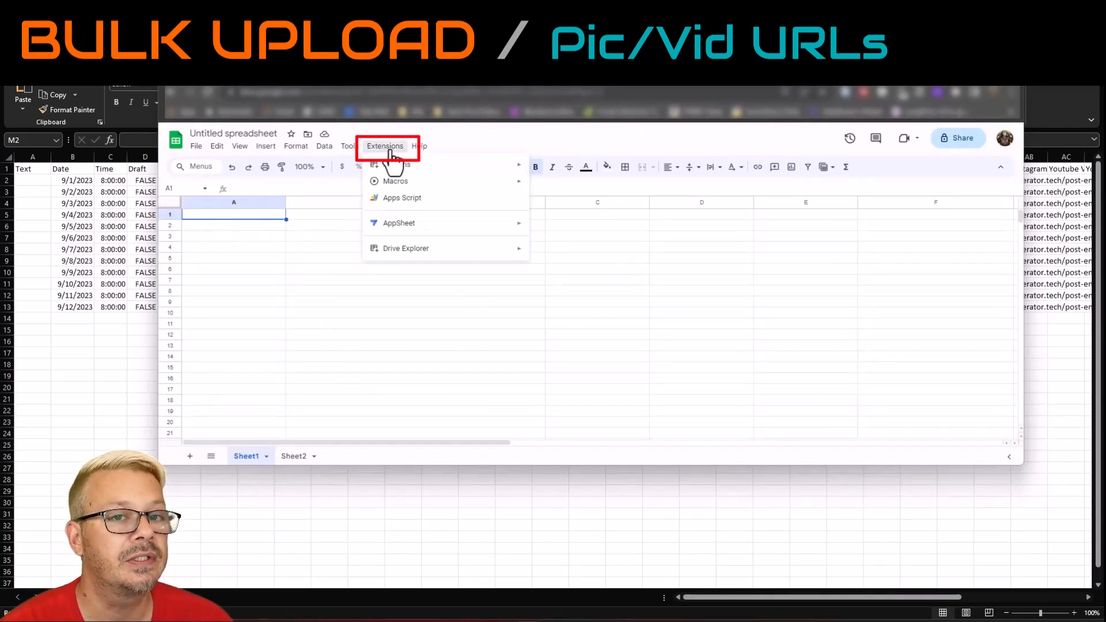
{"action": "mouse_move", "coordinate": [431, 253]}
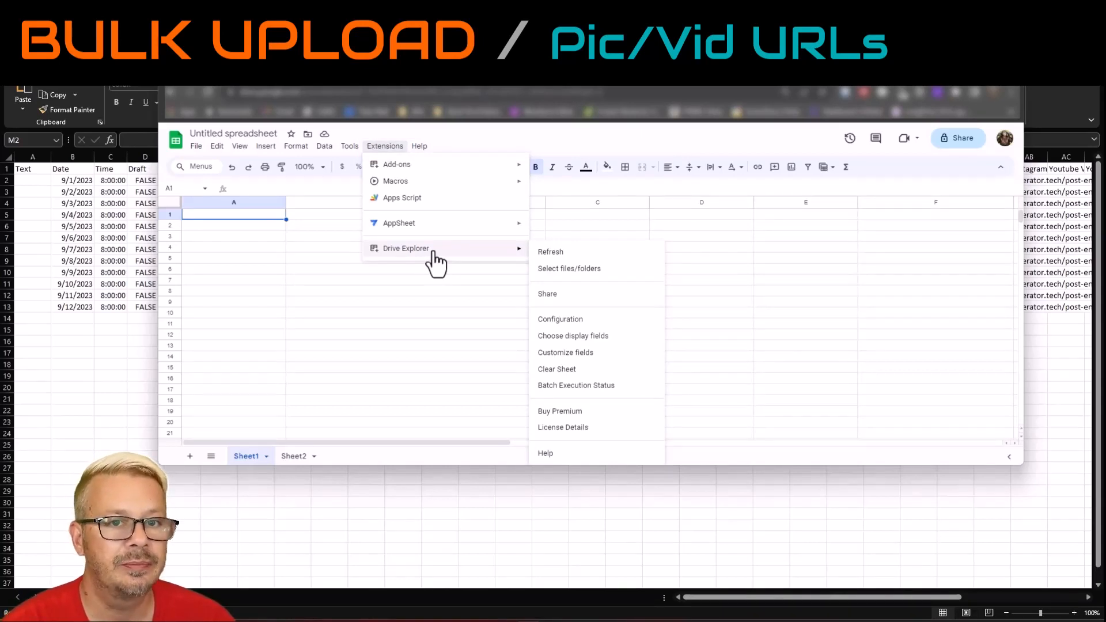
{"action": "left_click", "coordinate": [601, 269]}
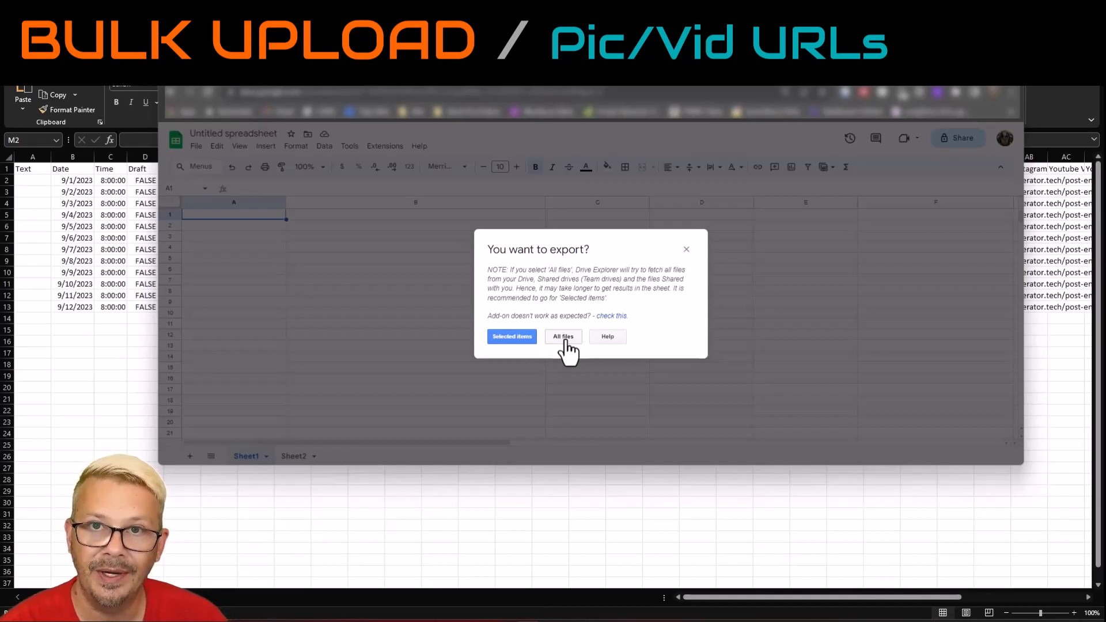
{"action": "left_click", "coordinate": [514, 341]}
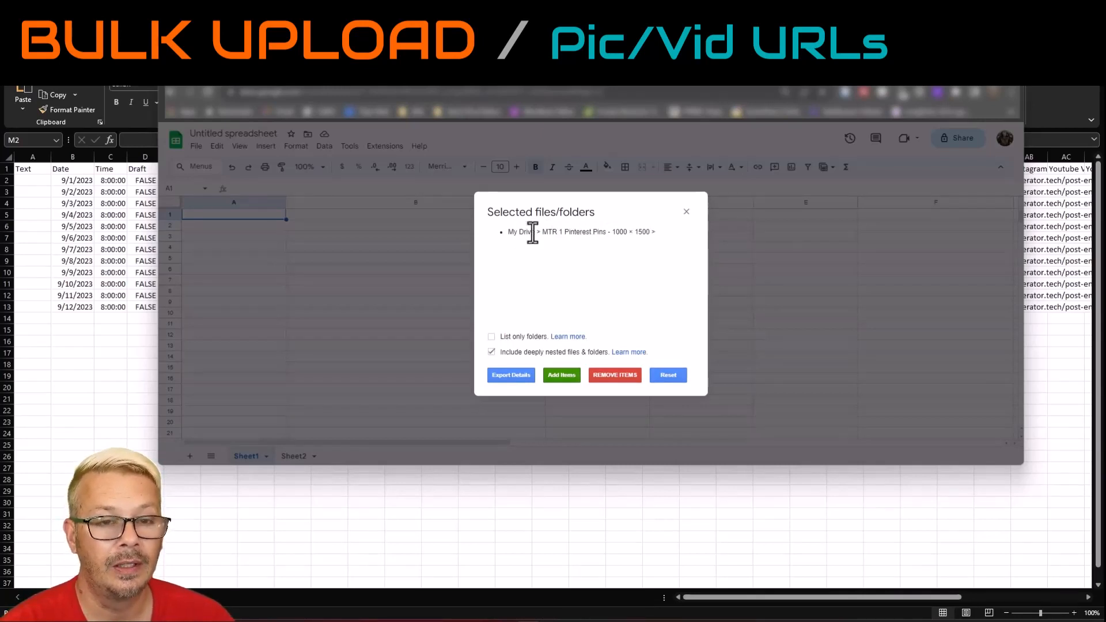
Reset Drive Explorer's selection, pick the MTR 1 Pinterest Pins - 1000 × 1500 folder and export its details with deeply nested files included
{"action": "left_click", "coordinate": [668, 379]}
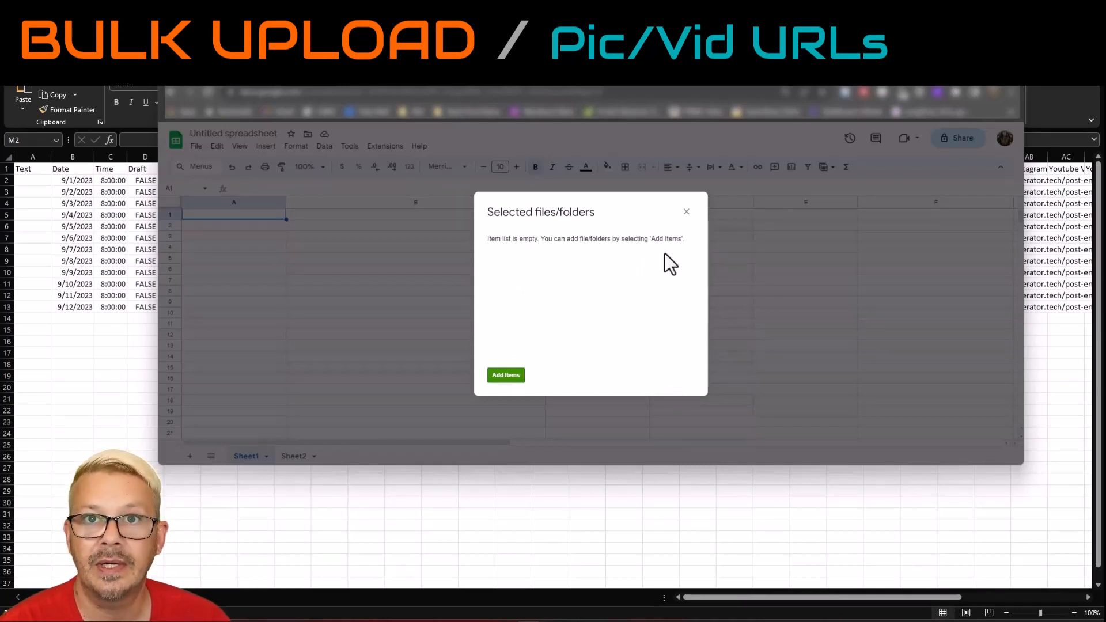
{"action": "left_click", "coordinate": [499, 375]}
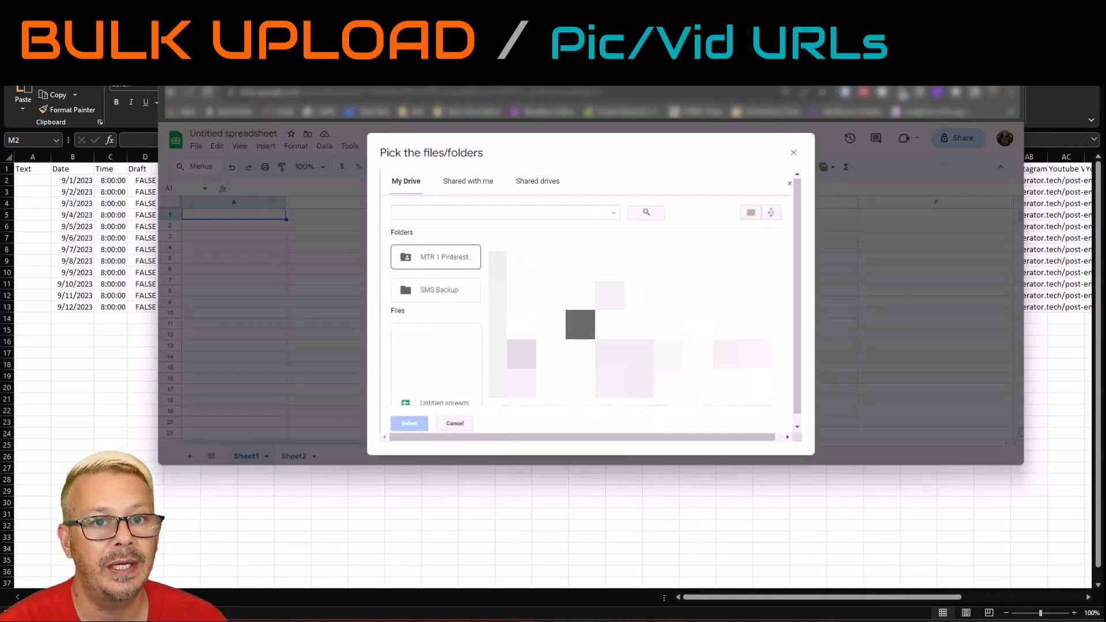
{"action": "left_click", "coordinate": [437, 264]}
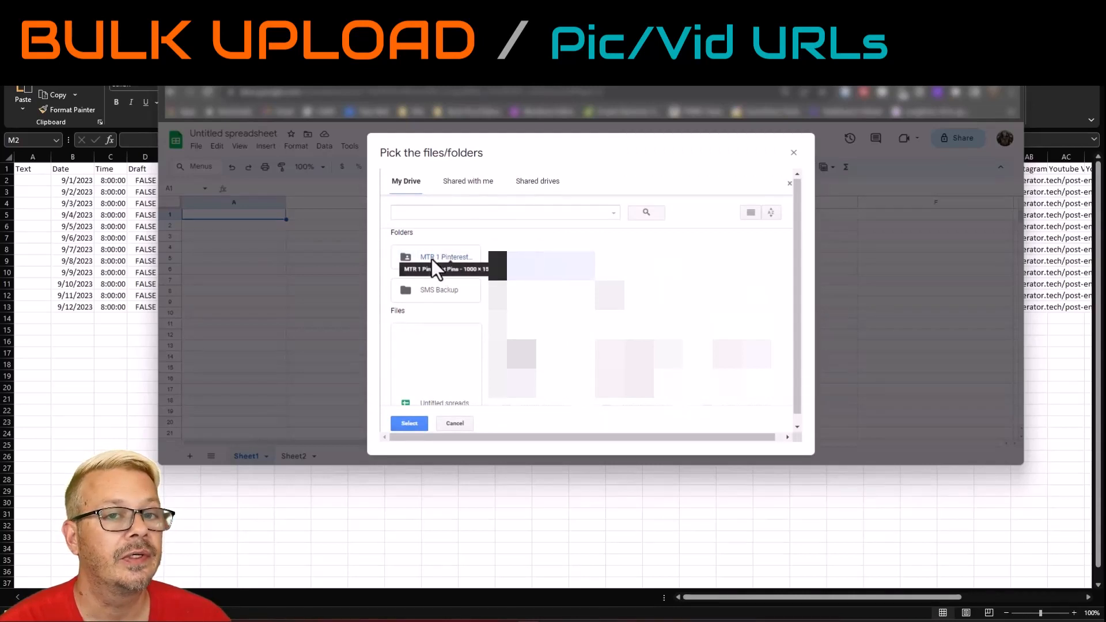
{"action": "left_click", "coordinate": [409, 422]}
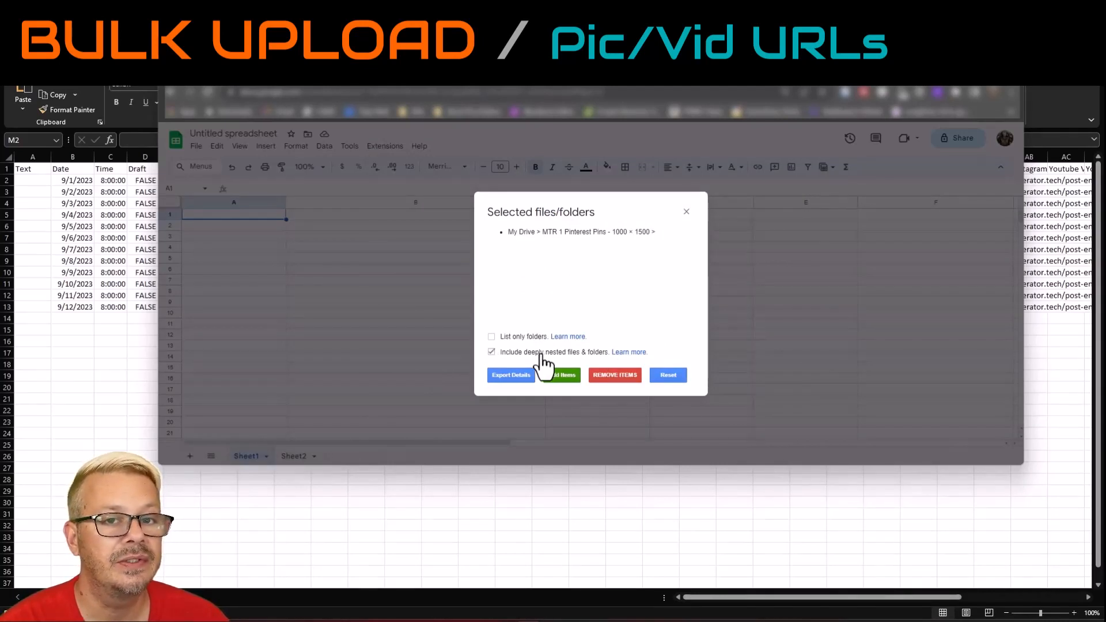
{"action": "left_click", "coordinate": [509, 378]}
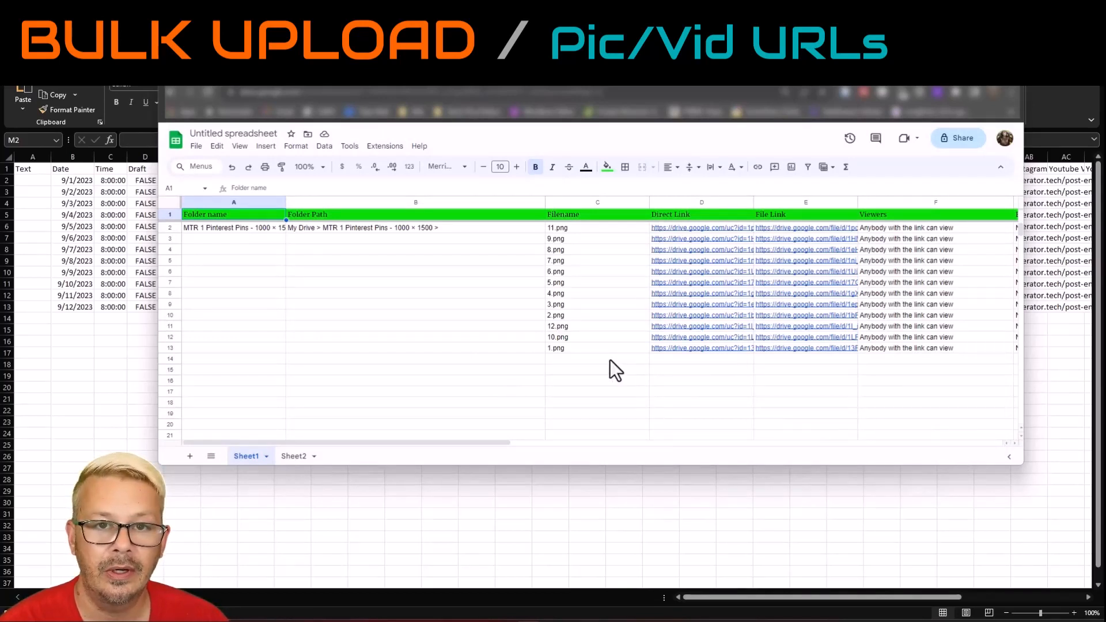
Look across the exported folder, filename, link and viewer columns to see which details Drive Explorer listed
{"action": "mouse_move", "coordinate": [611, 351]}
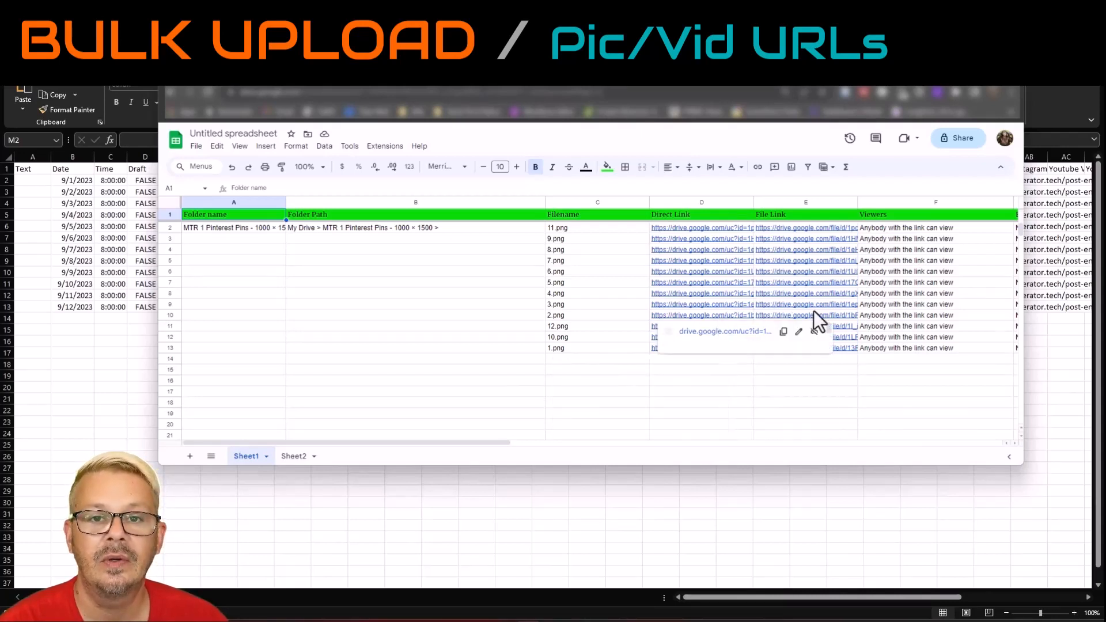
{"action": "left_click", "coordinate": [890, 264]}
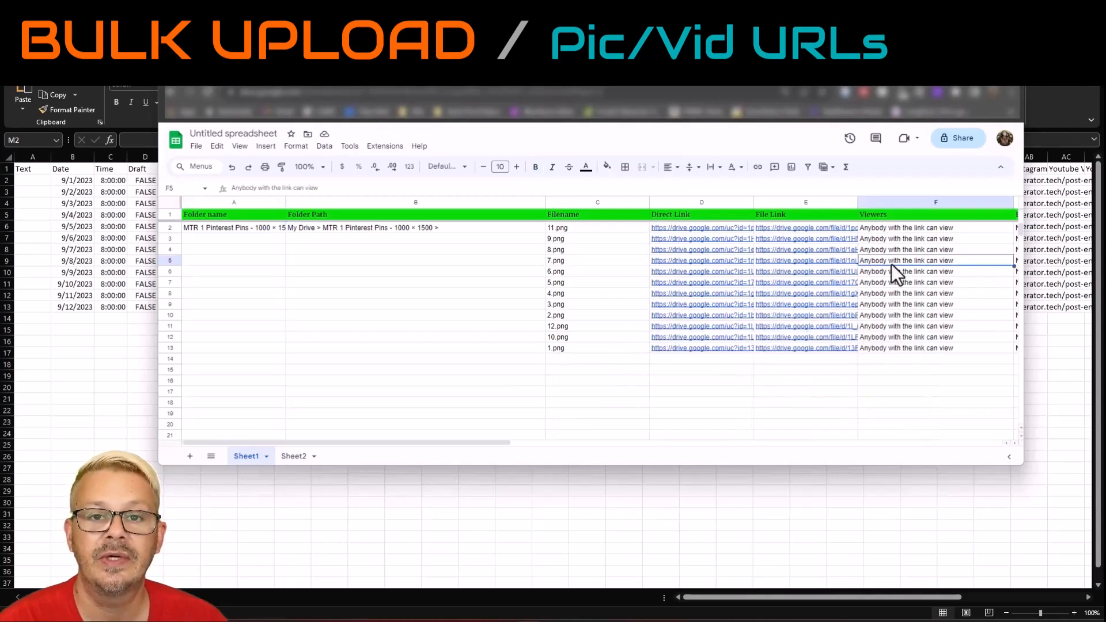
{"action": "key", "text": "Right"}
{"action": "key", "text": "Right"}
{"action": "key", "text": "Right"}
{"action": "key", "text": "Right"}
{"action": "key", "text": "Left"}
{"action": "key", "text": "Left"}
{"action": "key", "text": "Left"}
{"action": "key", "text": "Left"}
{"action": "key", "text": "Left"}
{"action": "key", "text": "Left"}
{"action": "key", "text": "Left"}
{"action": "key", "text": "Left"}
{"action": "key", "text": "Left"}
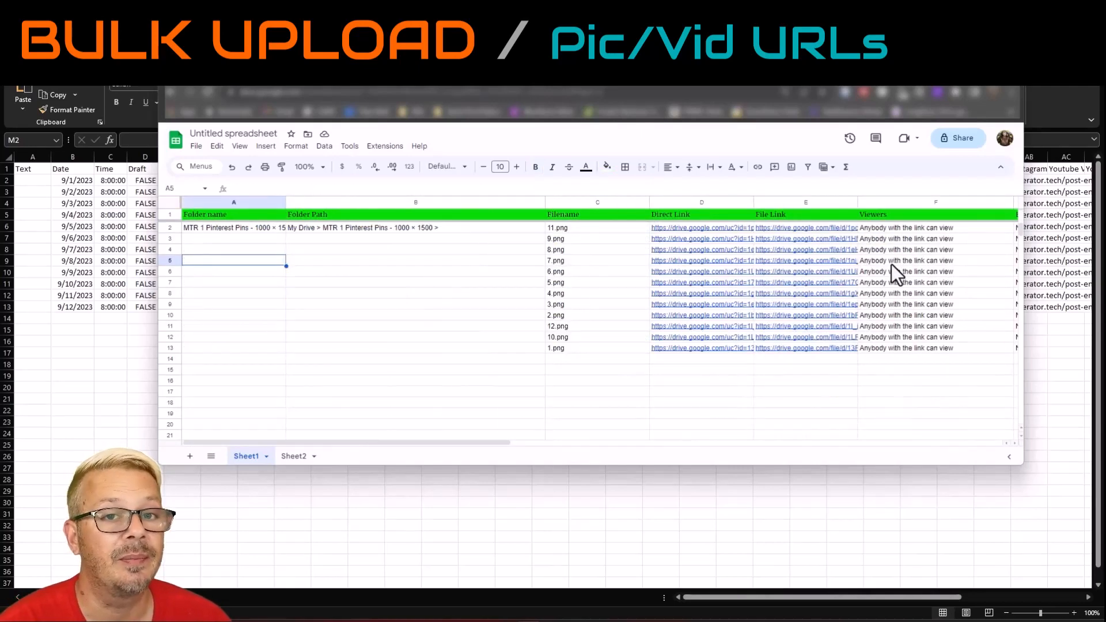
{"action": "key", "text": "Right"}
Compare the File Link and Direct Link URLs of 1.png in row 13
{"action": "left_click", "coordinate": [806, 359]}
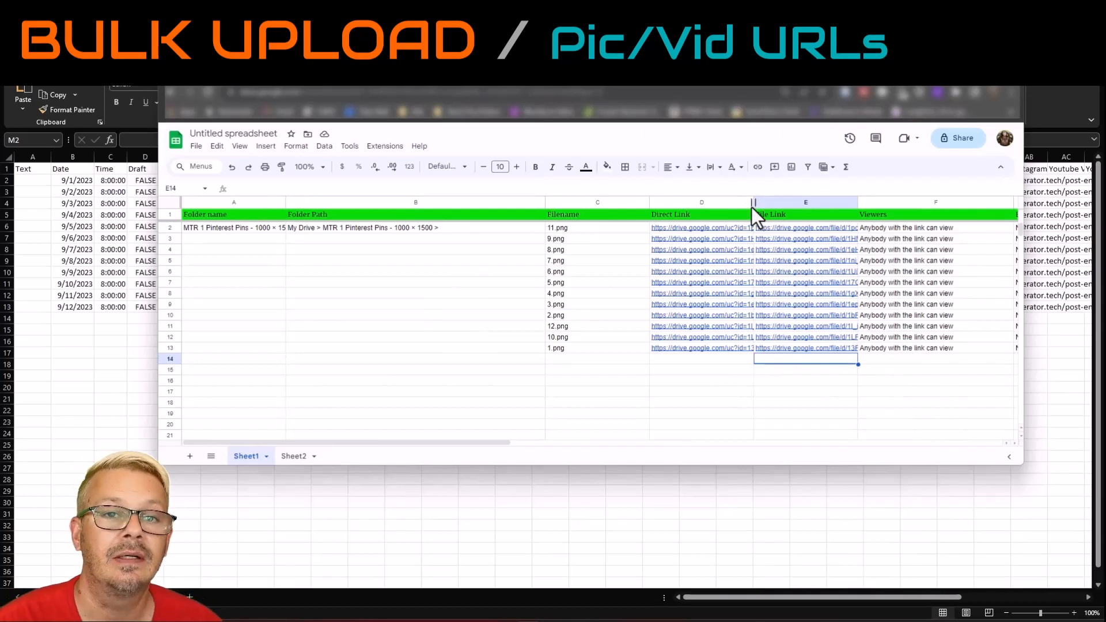
{"action": "left_click", "coordinate": [801, 349]}
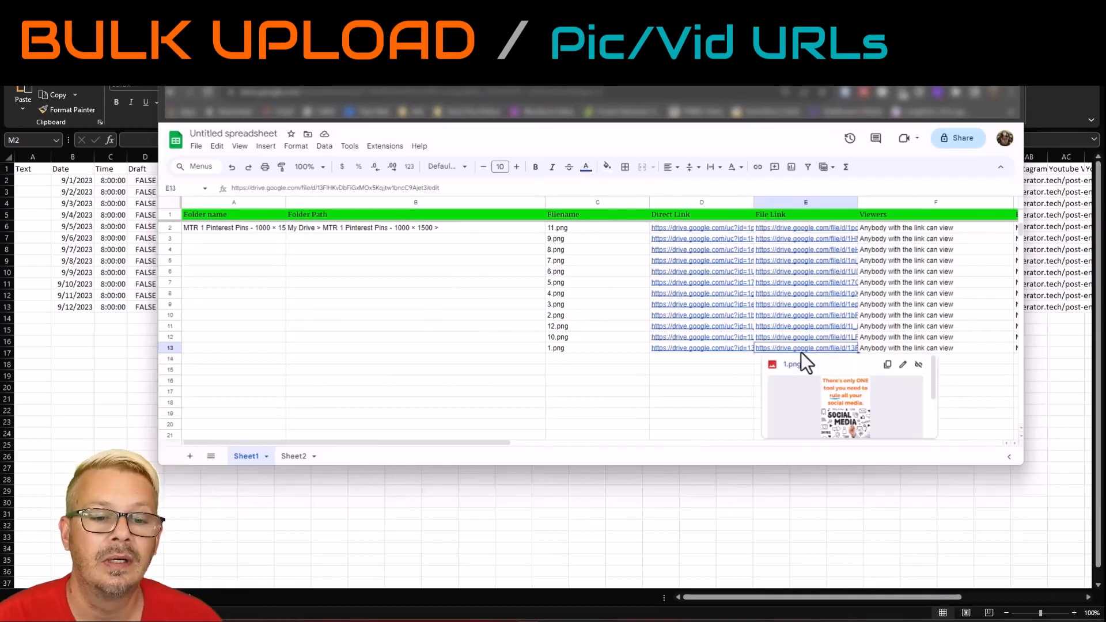
{"action": "key", "text": "Left"}
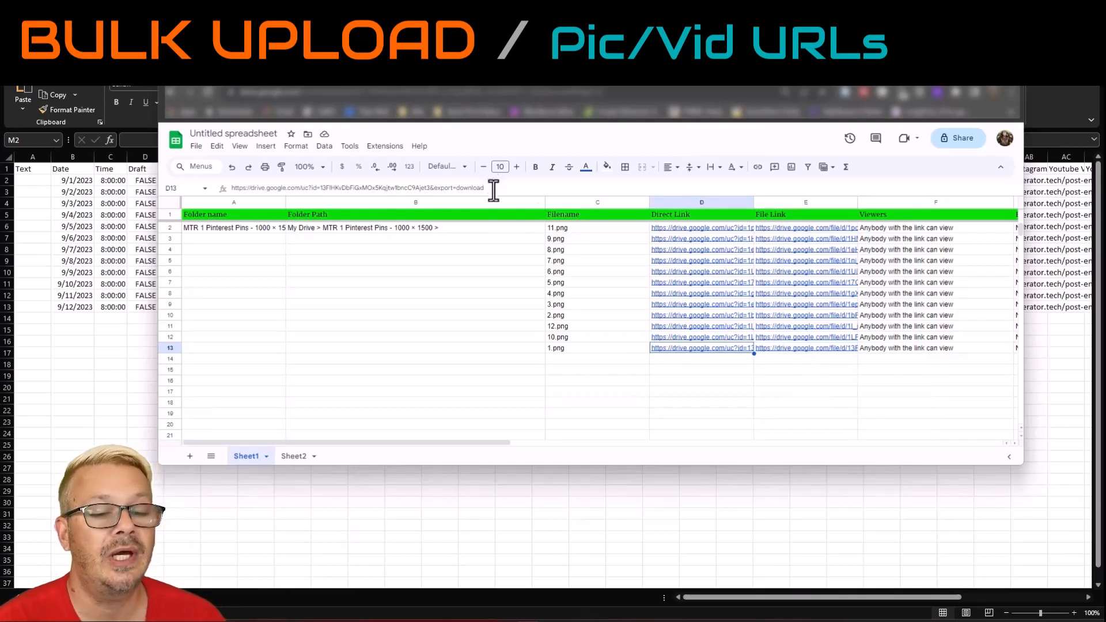
{"action": "key", "text": "Right"}
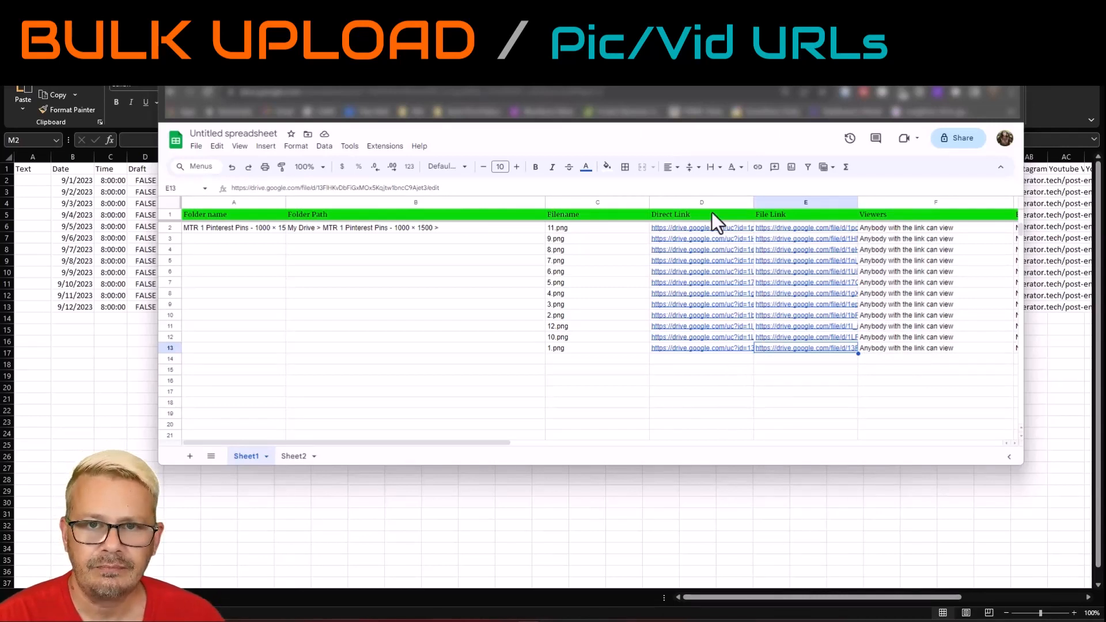
Copy the File Link URLs of all twelve pictures, cells E2 to E13
{"action": "mouse_move", "coordinate": [715, 258]}
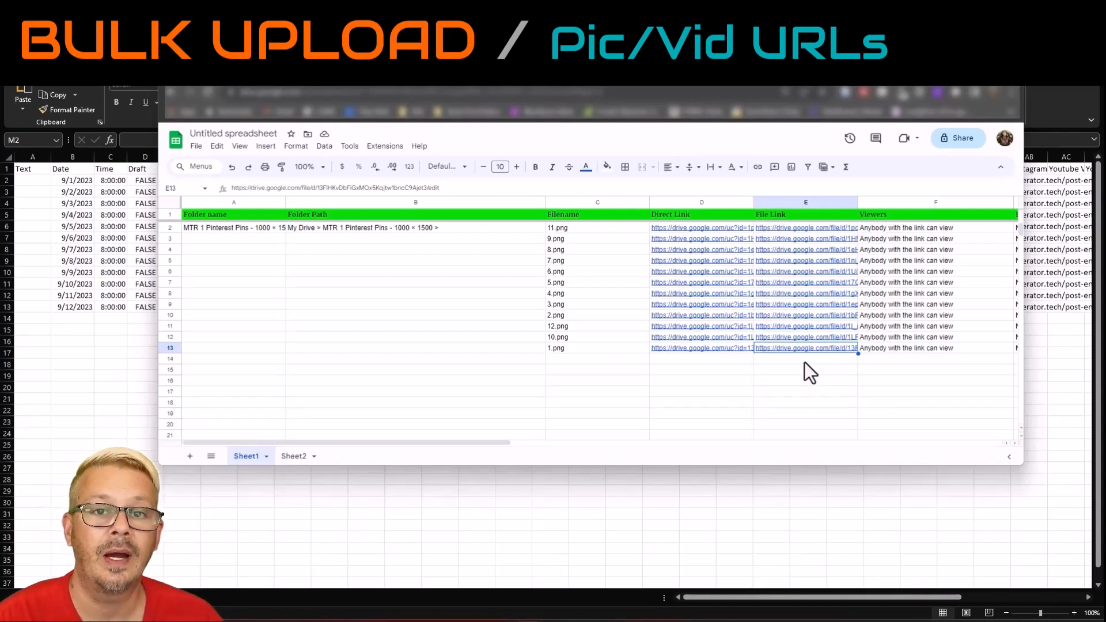
{"action": "key", "text": "shift+Up"}
{"action": "key", "text": "shift+Up"}
{"action": "key", "text": "shift+Up"}
{"action": "key", "text": "shift+Up"}
{"action": "key", "text": "shift+Up"}
{"action": "key", "text": "shift+Up"}
{"action": "key", "text": "shift+Up"}
{"action": "key", "text": "shift+Up"}
{"action": "key", "text": "shift+Up"}
{"action": "key", "text": "shift+Up"}
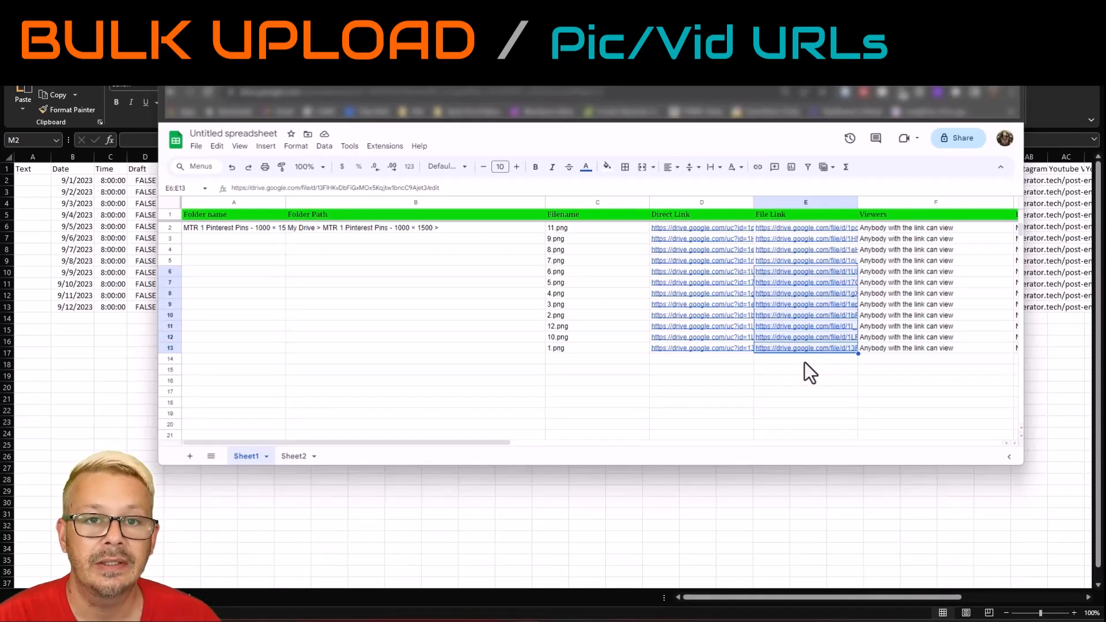
{"action": "key", "text": "shift+Up"}
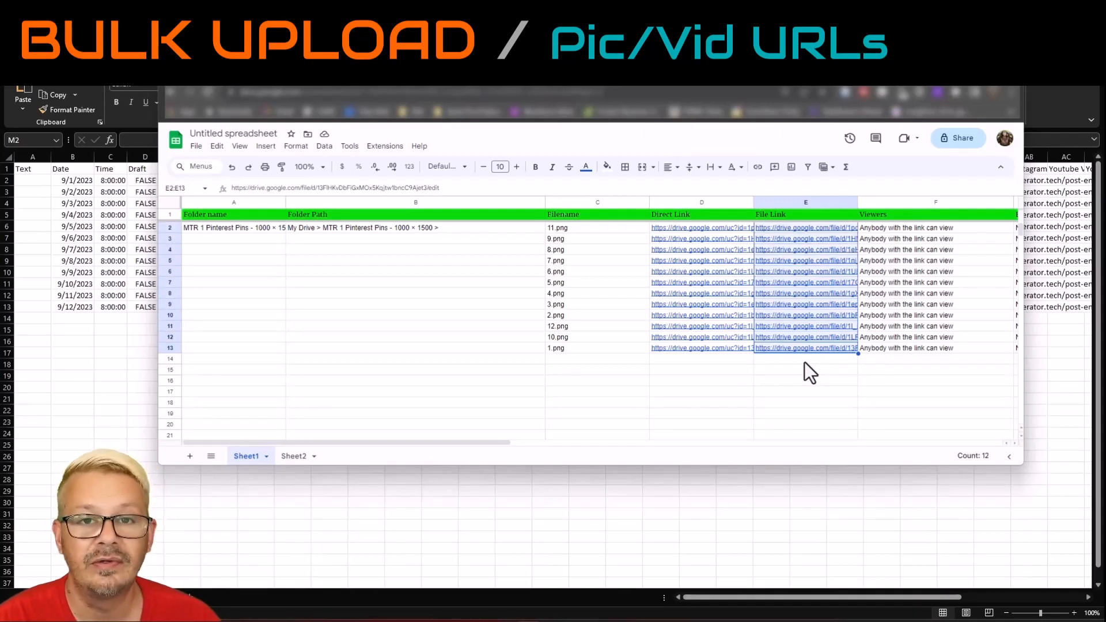
{"action": "right_click", "coordinate": [814, 248]}
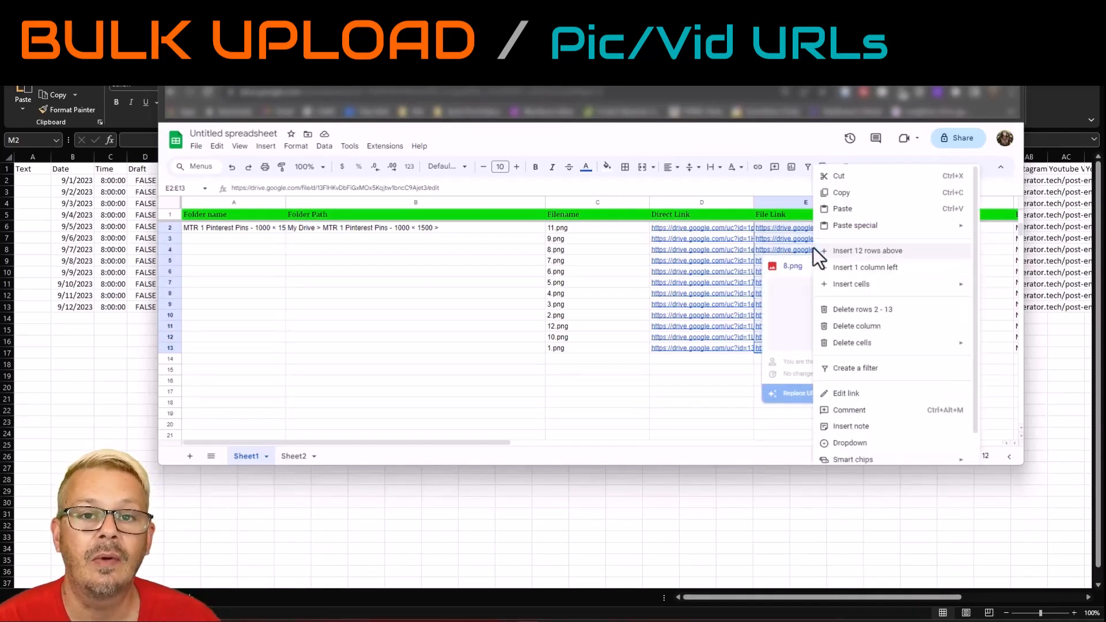
{"action": "left_click", "coordinate": [844, 194]}
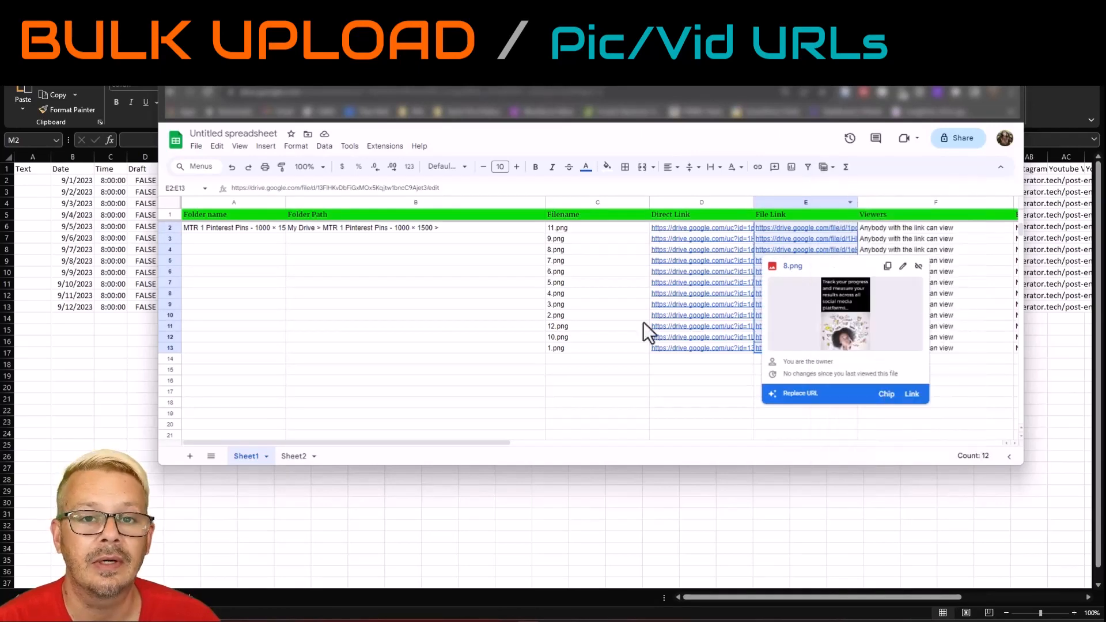
Switch to the Excel import template and paste the copied URLs into the first Picture Url column from M2, matching the destination formatting
{"action": "left_click", "coordinate": [671, 511]}
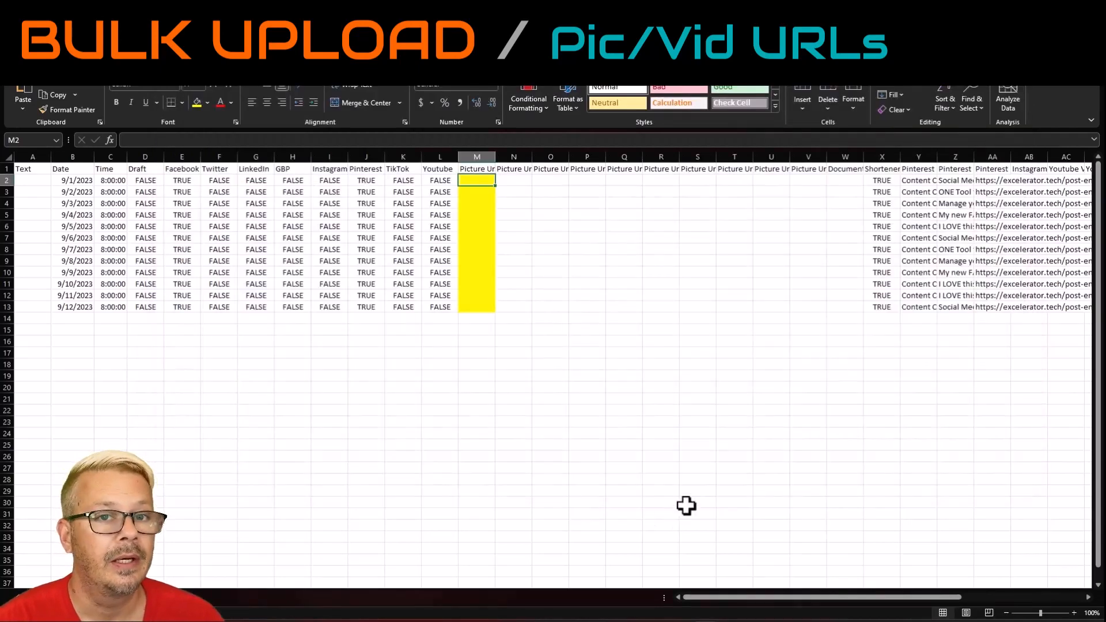
{"action": "right_click", "coordinate": [472, 182]}
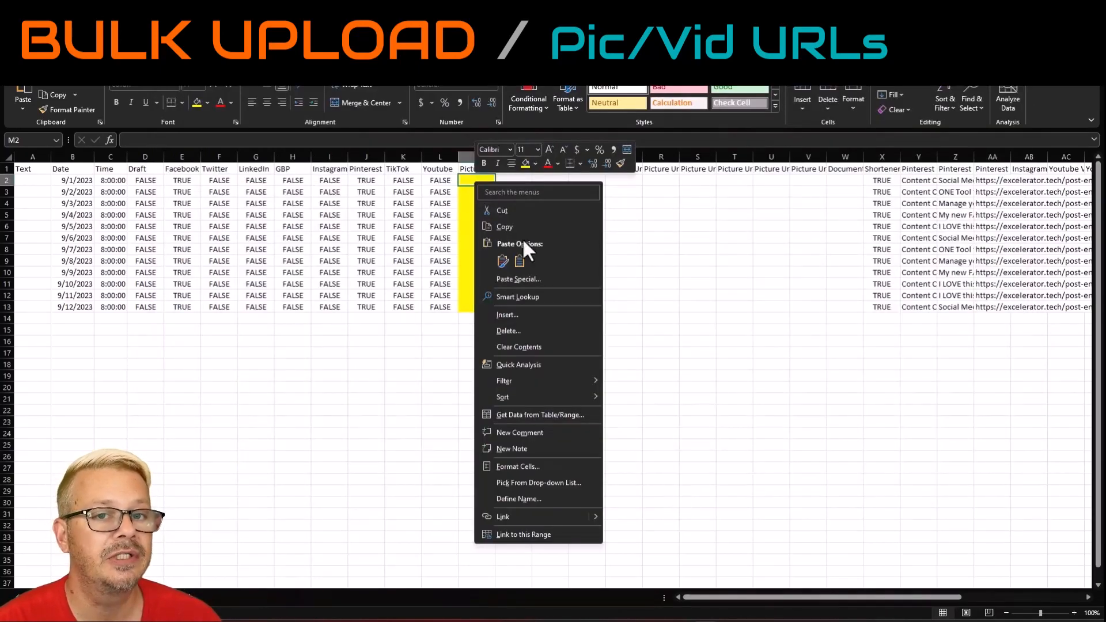
{"action": "left_click", "coordinate": [519, 261]}
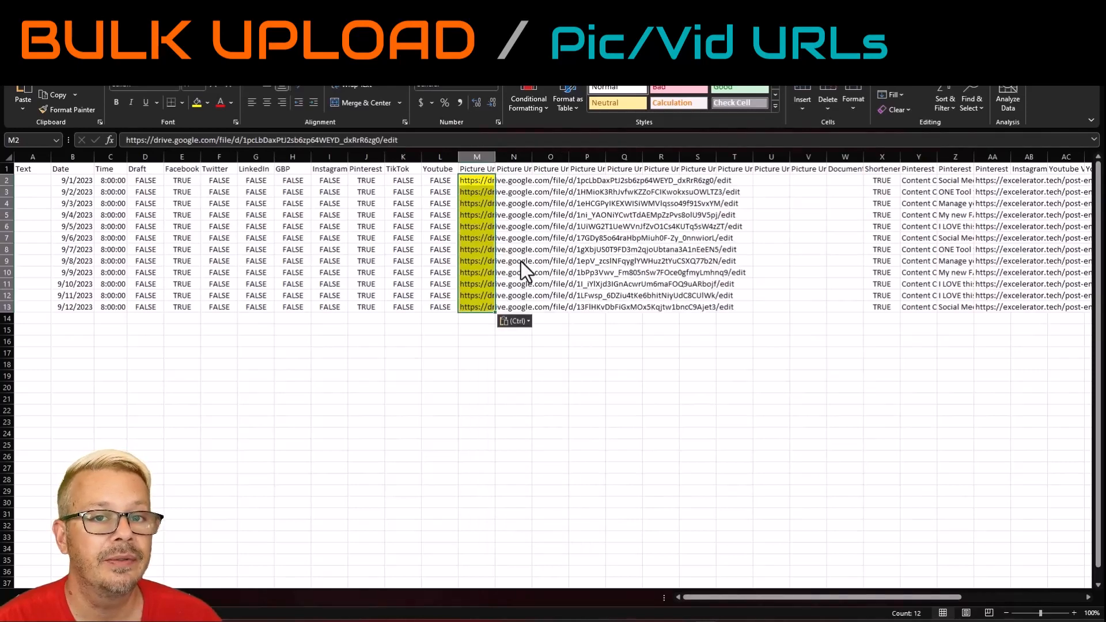
{"action": "left_click", "coordinate": [464, 294]}
{"action": "left_click", "coordinate": [477, 214]}
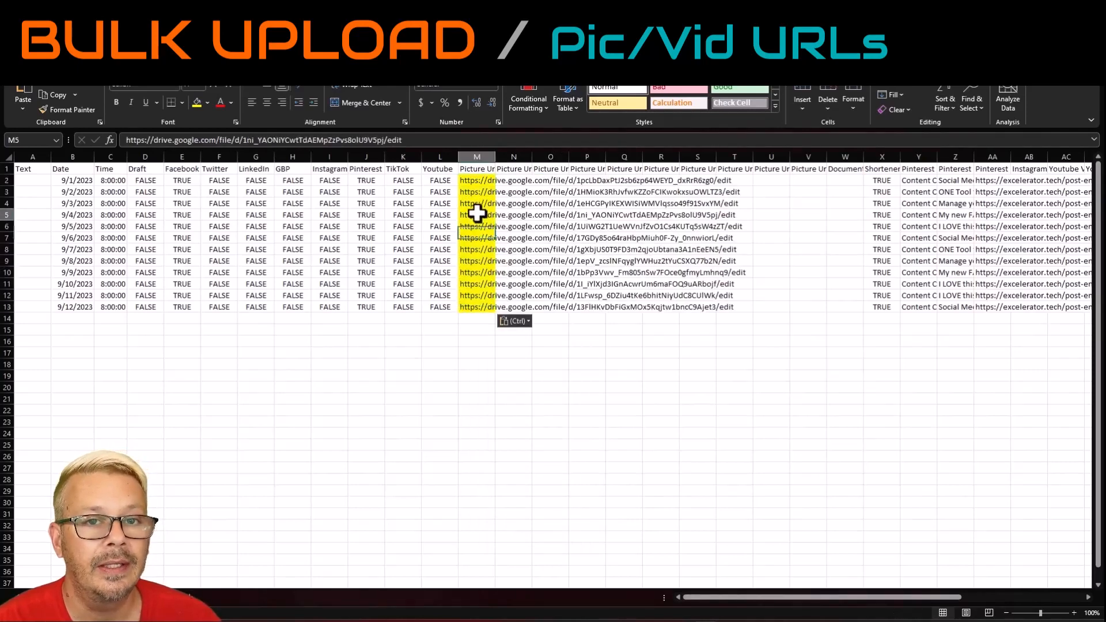
{"action": "left_click", "coordinate": [491, 181]}
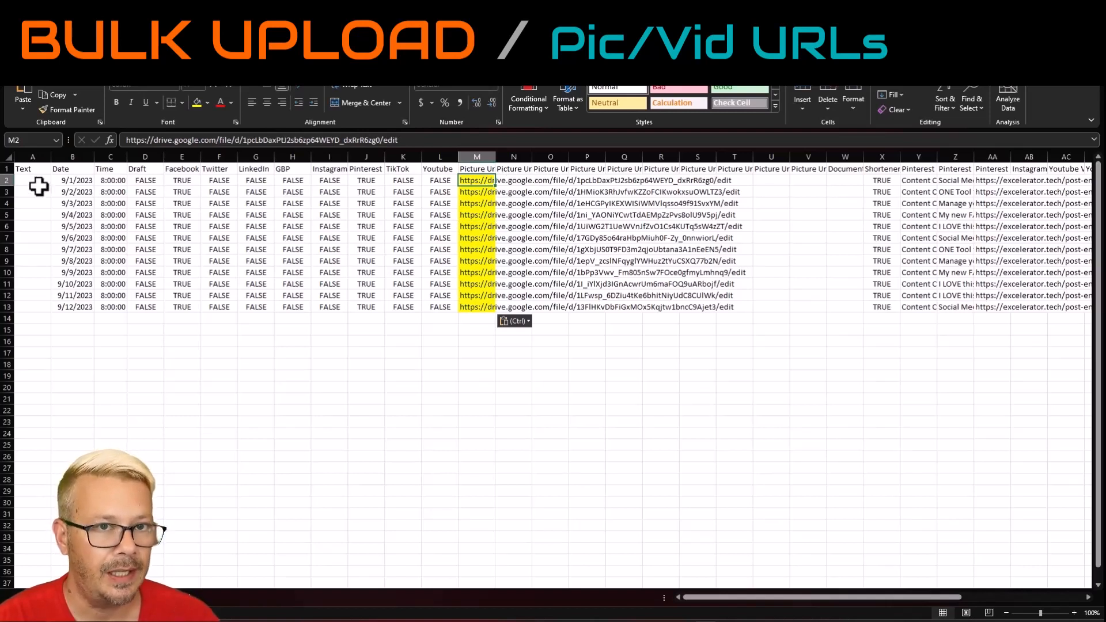
{"action": "left_click_drag", "start_coordinate": [38, 182], "coordinate": [41, 298]}
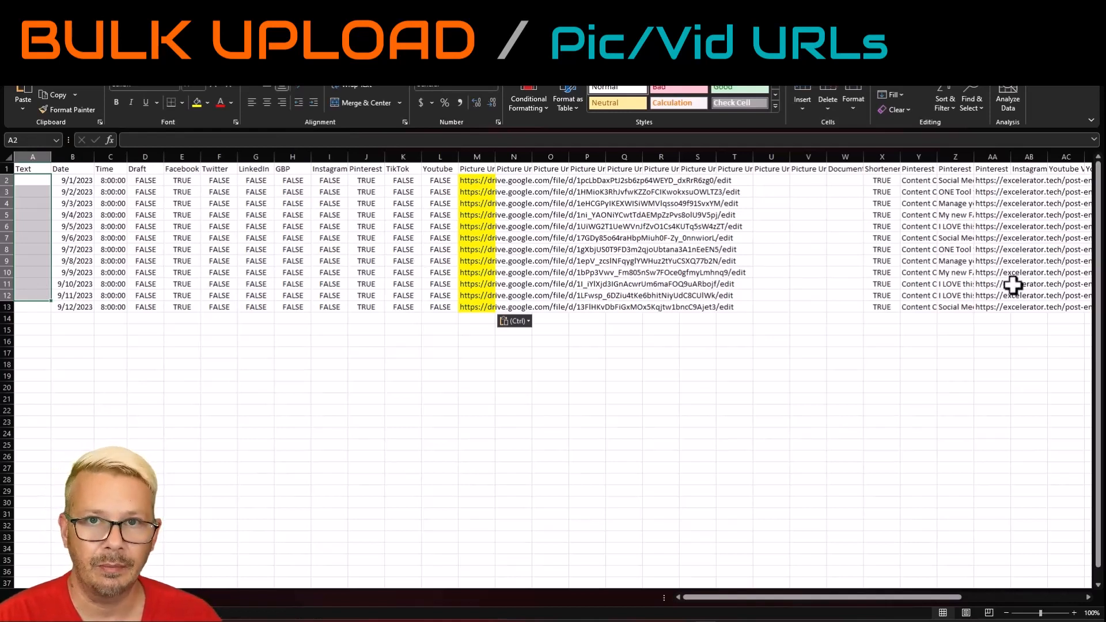
{"action": "left_click", "coordinate": [781, 284]}
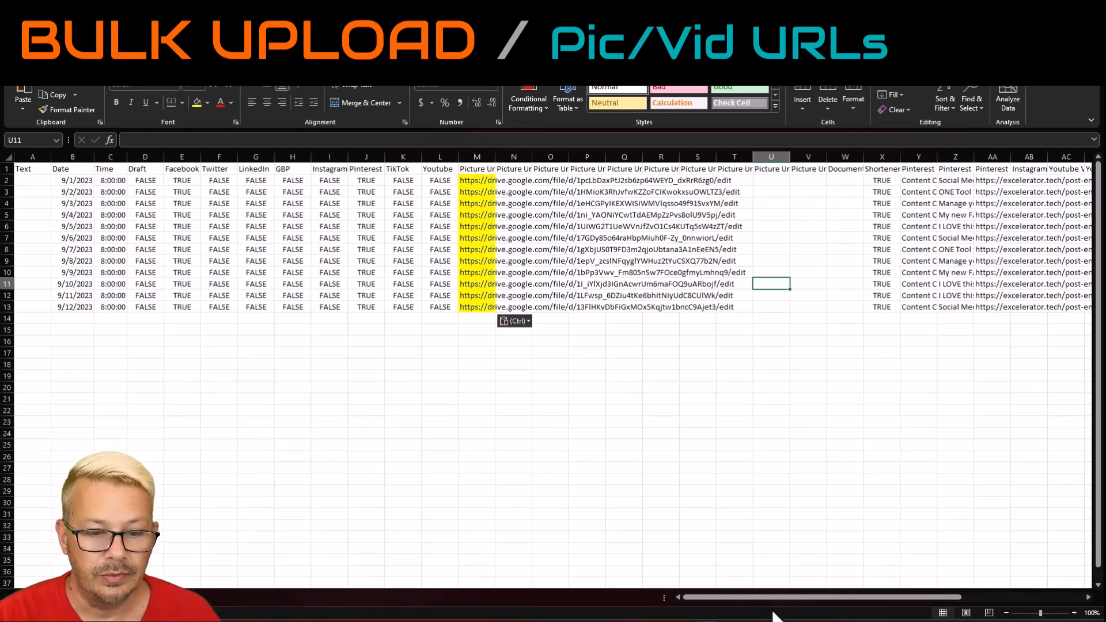
Switch back to the exported list in Google Sheets and examine the order of the PNG filenames and the preview of 1.png
{"action": "left_click", "coordinate": [740, 621]}
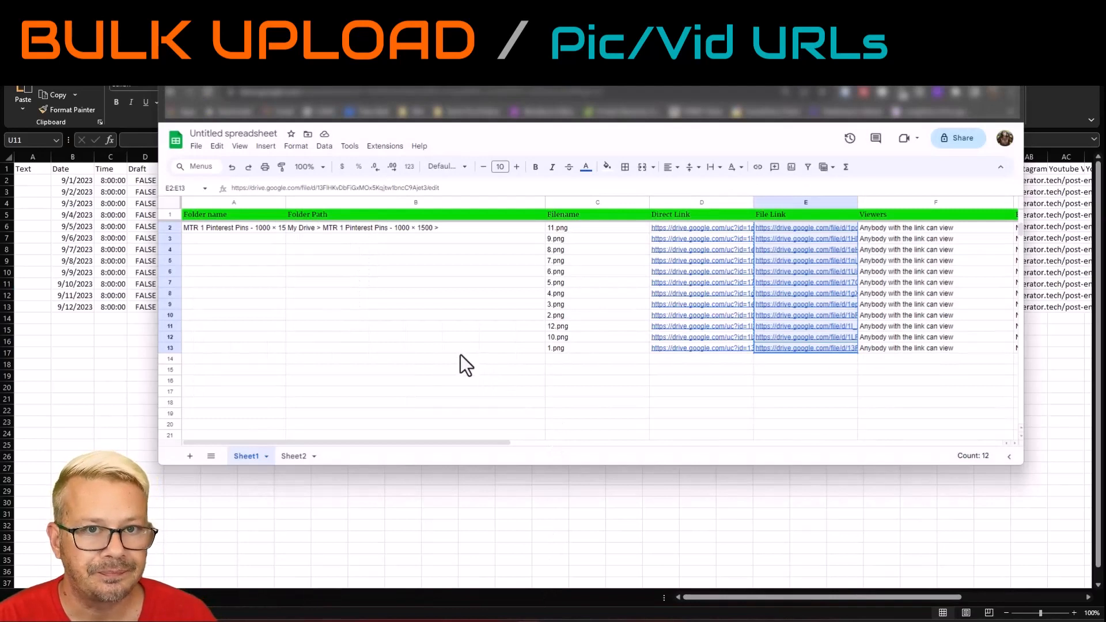
{"action": "left_click_drag", "start_coordinate": [482, 440], "coordinate": [509, 441]}
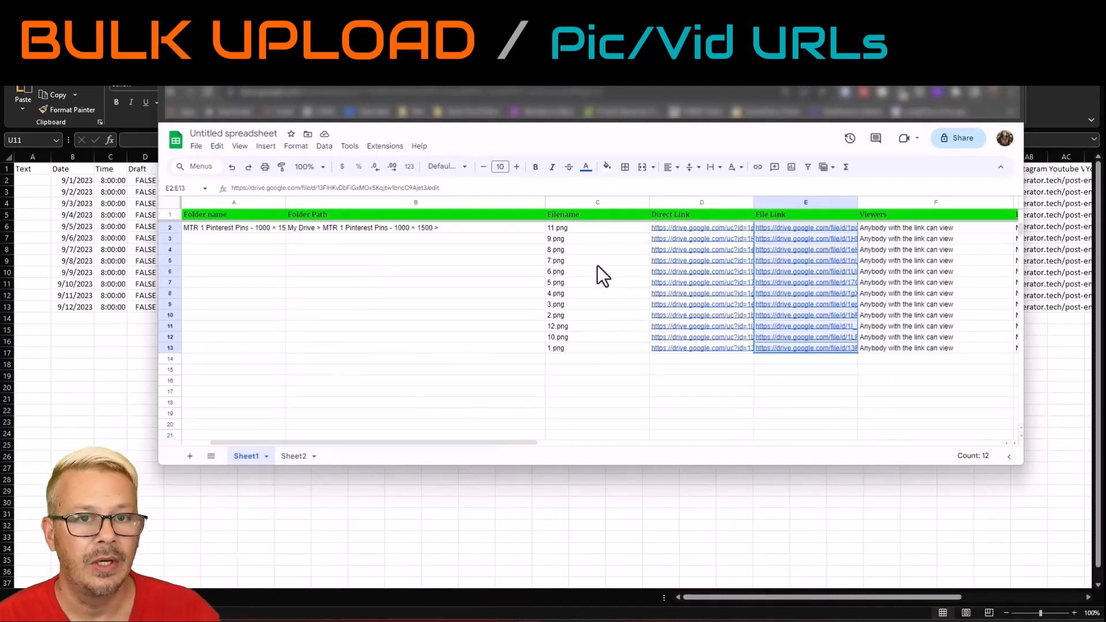
{"action": "mouse_move", "coordinate": [596, 236]}
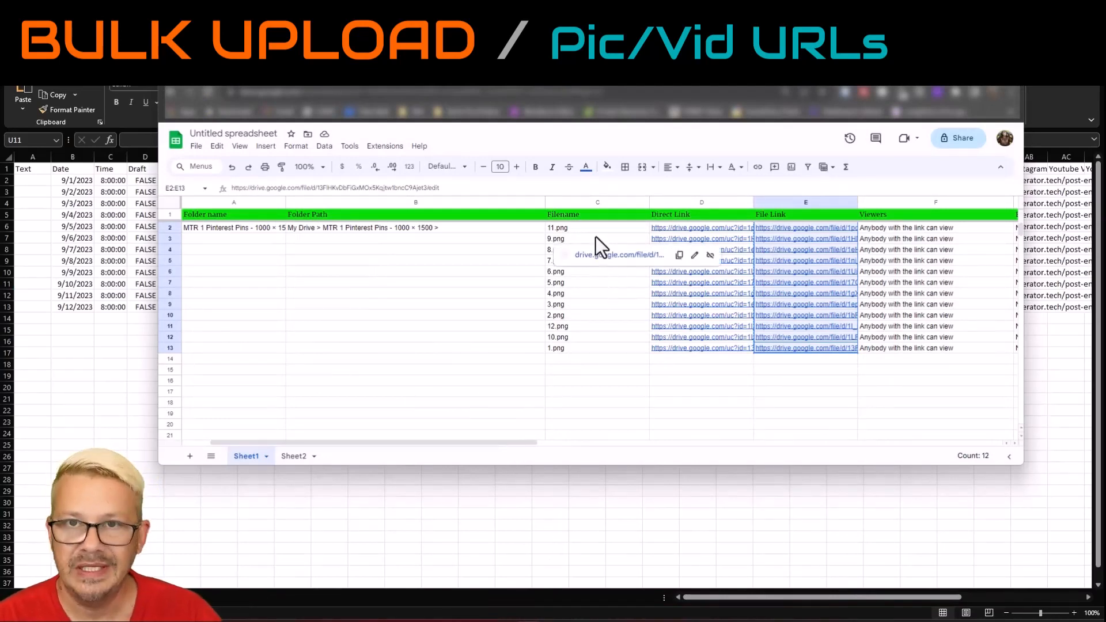
{"action": "left_click", "coordinate": [601, 407]}
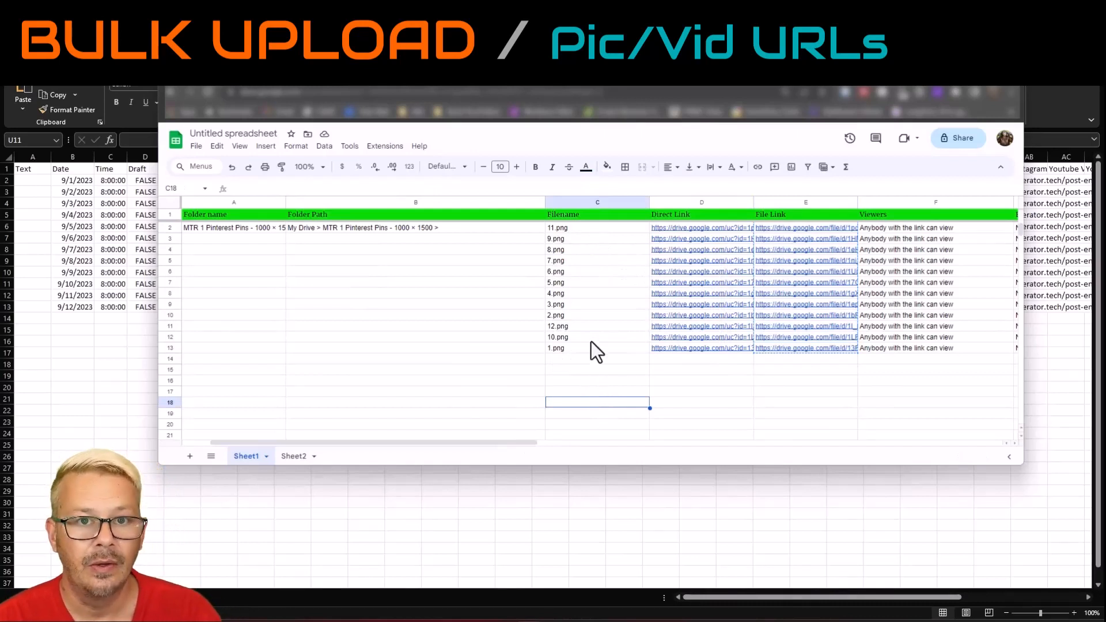
{"action": "mouse_move", "coordinate": [566, 345]}
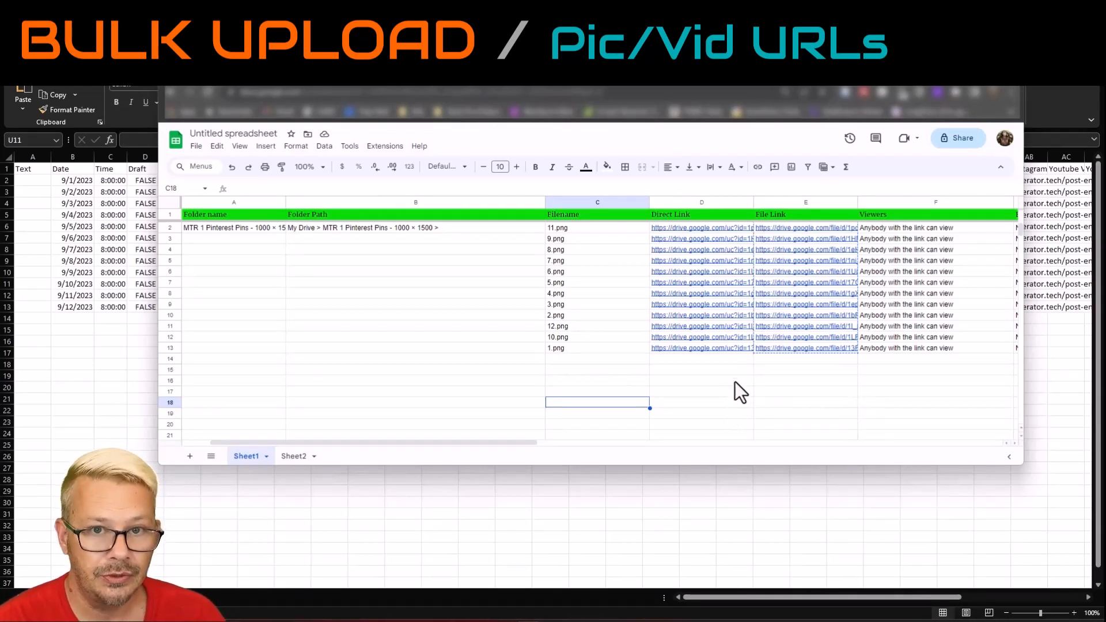
{"action": "left_click", "coordinate": [576, 358]}
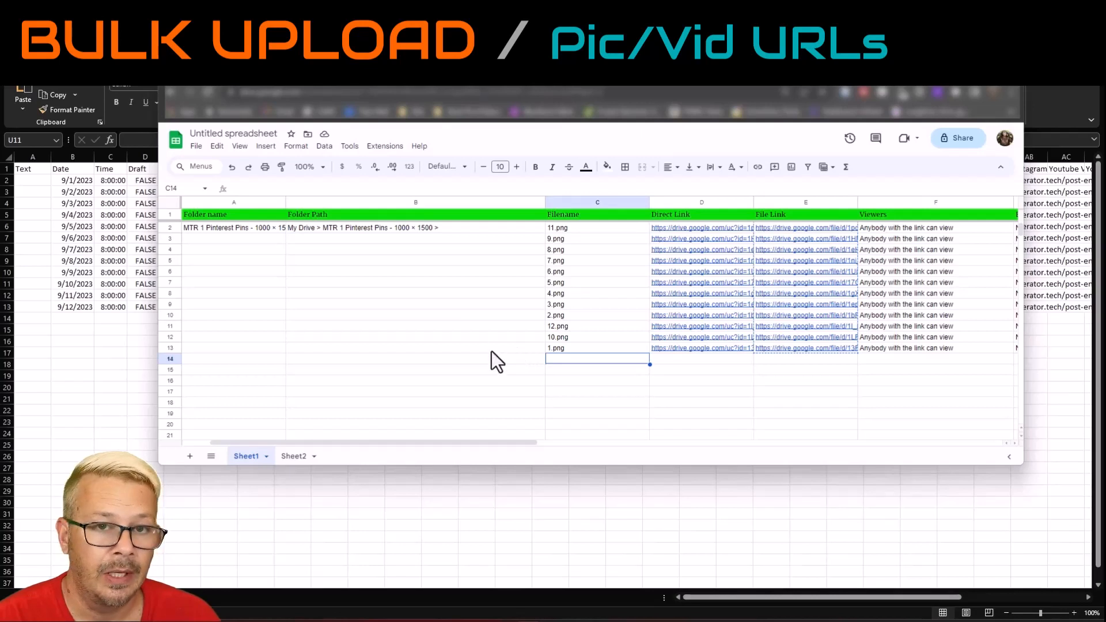
{"action": "left_click", "coordinate": [508, 344]}
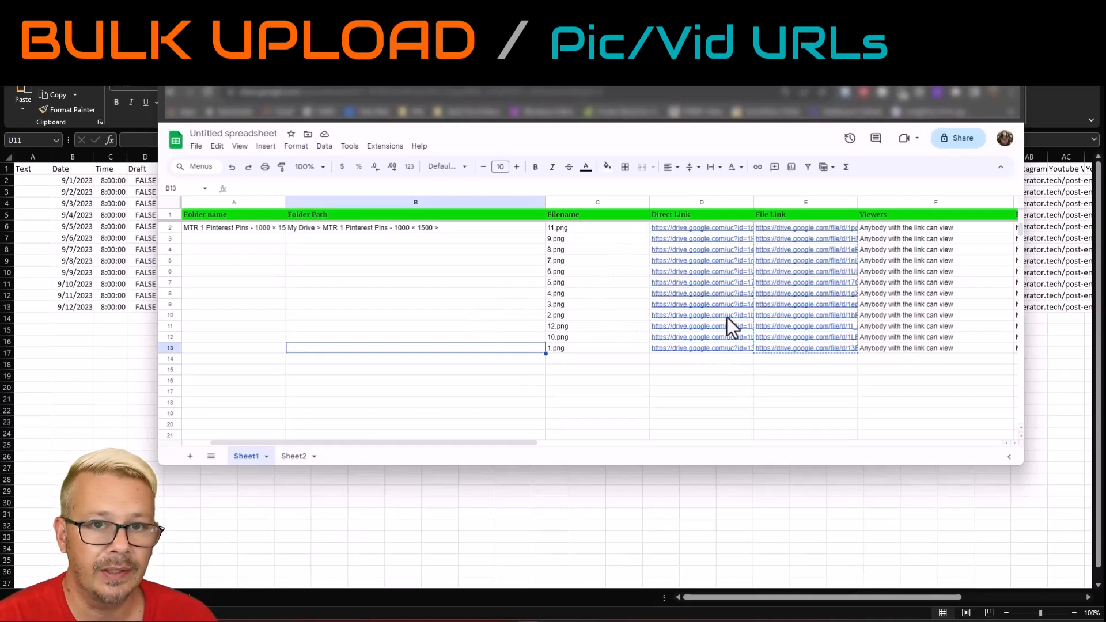
{"action": "left_click", "coordinate": [578, 347]}
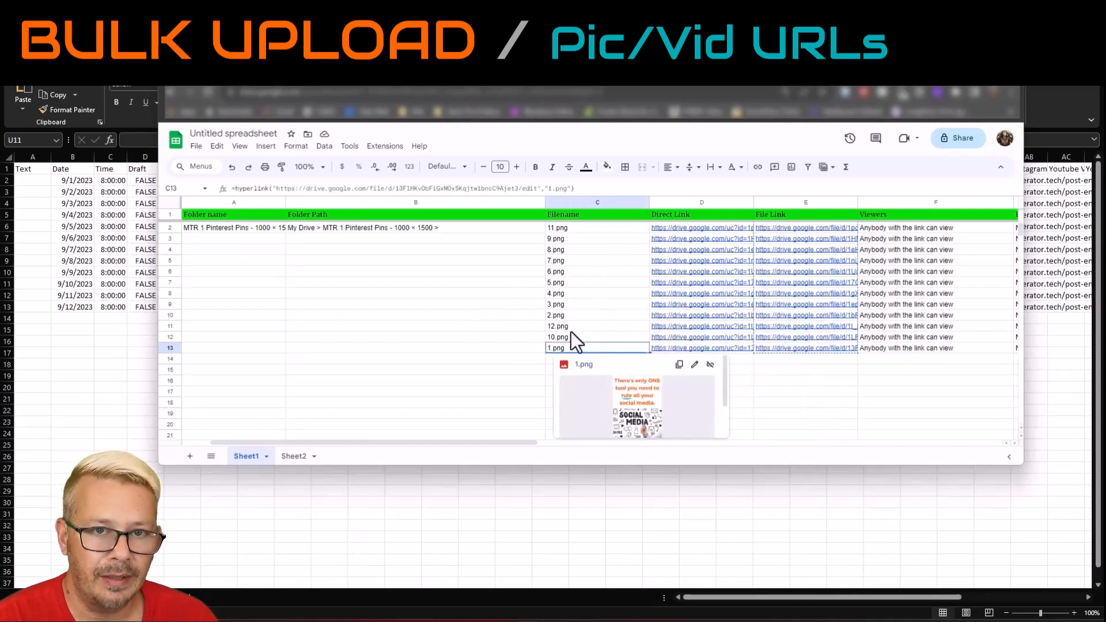
{"action": "left_click", "coordinate": [514, 346]}
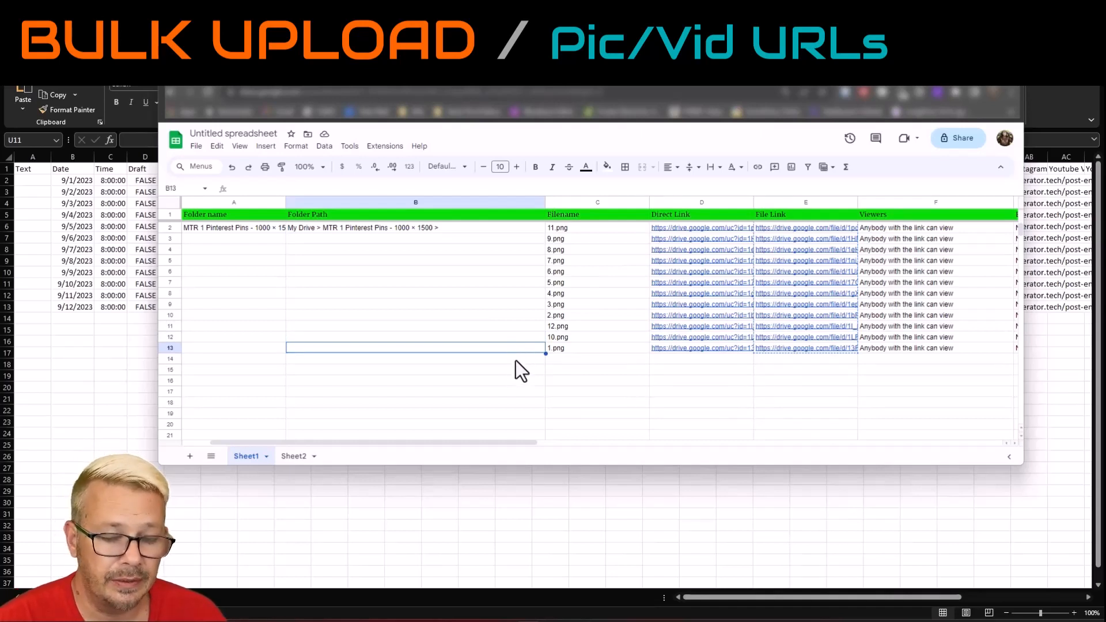
{"action": "left_click", "coordinate": [384, 146]}
{"action": "mouse_move", "coordinate": [483, 226]}
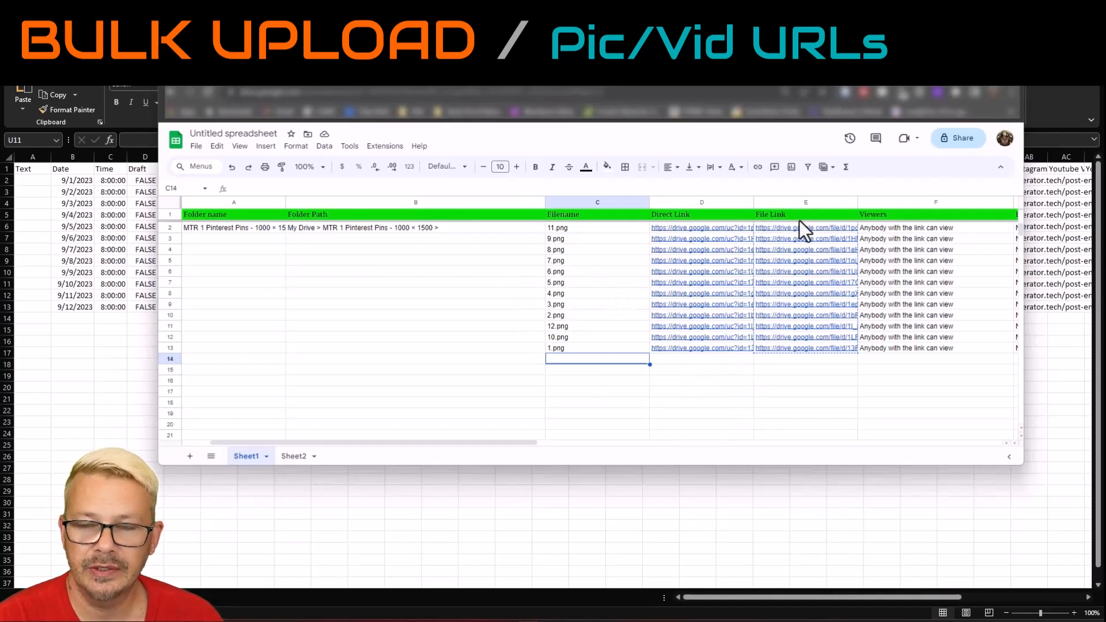
{"action": "mouse_move", "coordinate": [804, 347]}
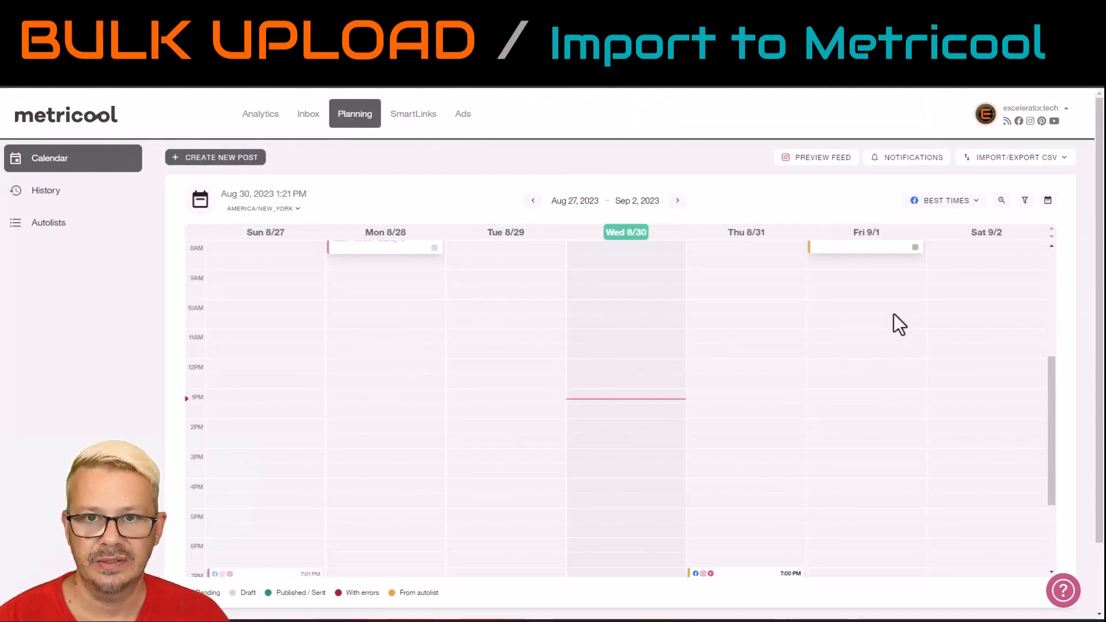
Start a CSV import in Metricool's planning calendar and load the filled-in CSV template file
{"action": "left_click", "coordinate": [1033, 165]}
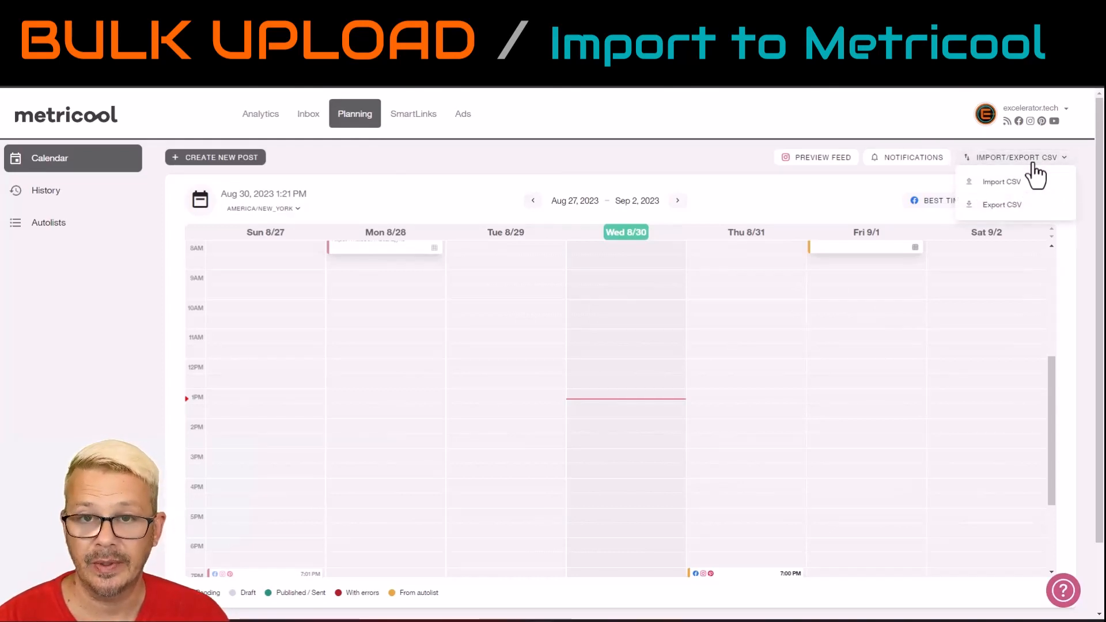
{"action": "left_click", "coordinate": [998, 189]}
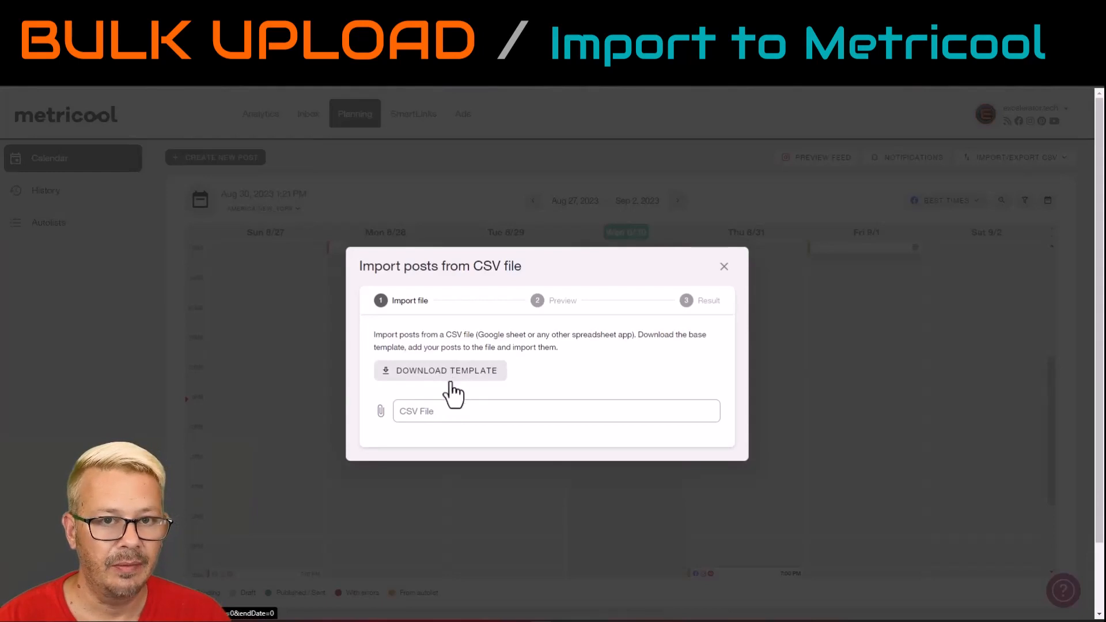
{"action": "left_click", "coordinate": [381, 416]}
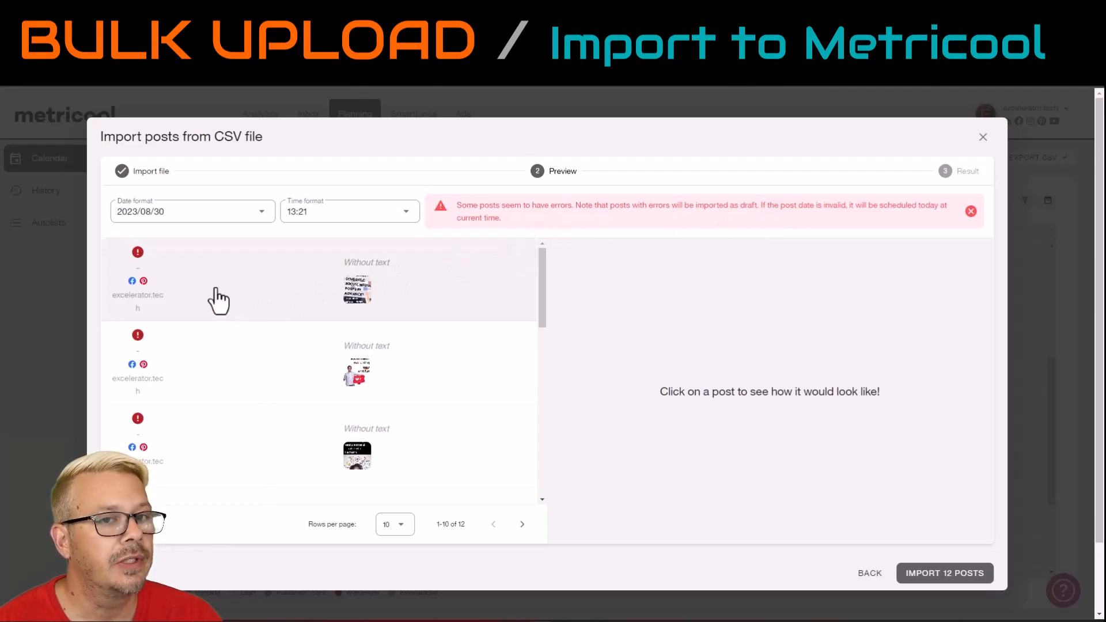
Check the first post's import error and set the import's date format to 08/30/2023
{"action": "mouse_move", "coordinate": [140, 255]}
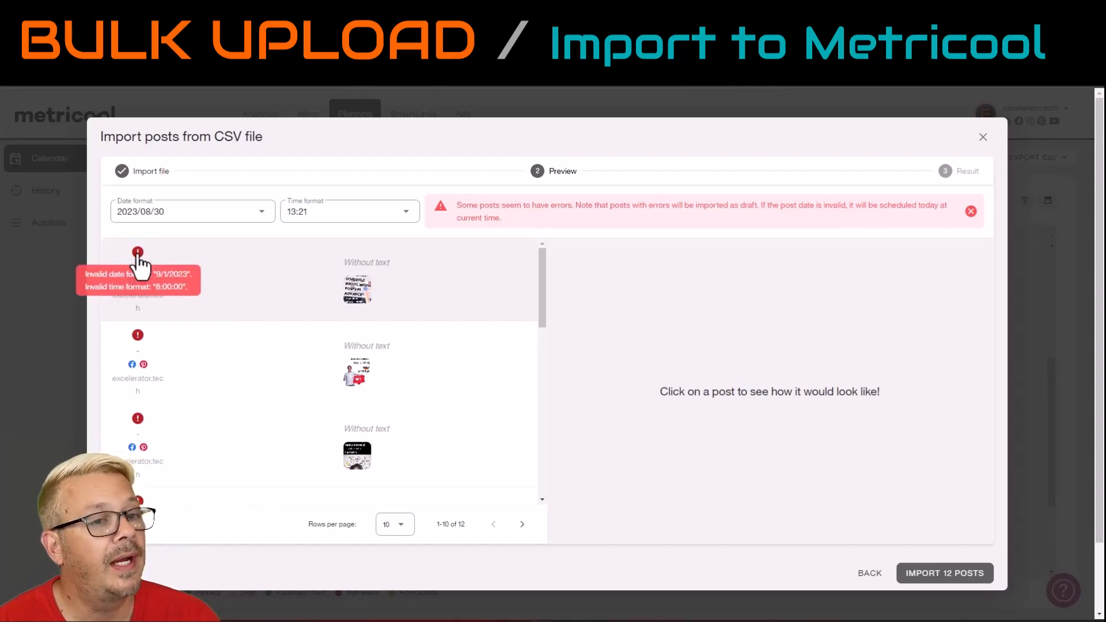
{"action": "left_click", "coordinate": [262, 215]}
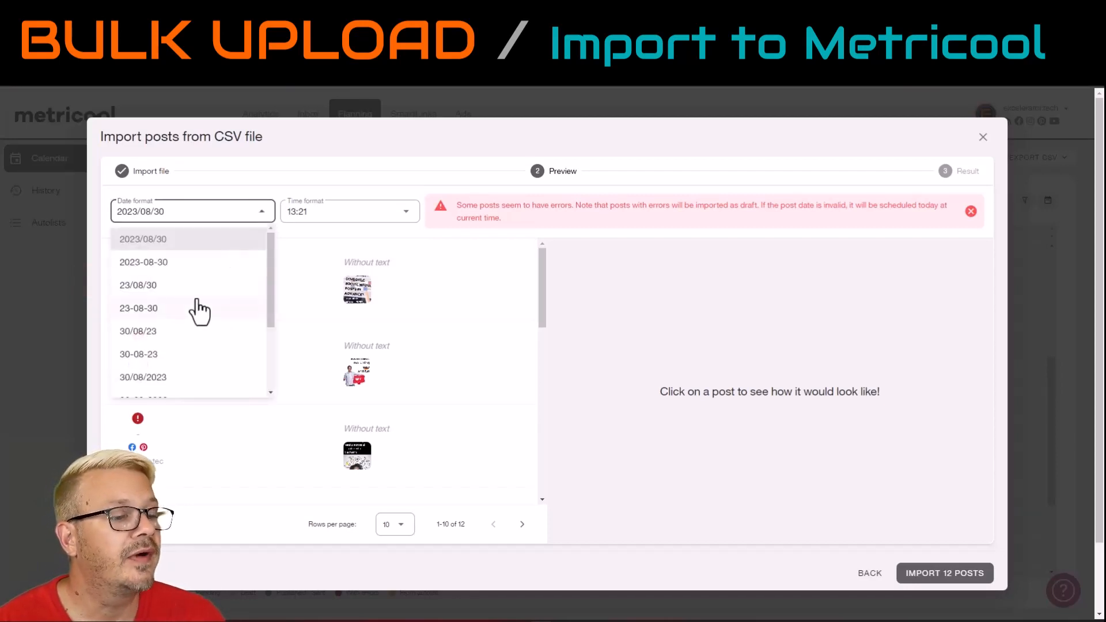
{"action": "scroll", "coordinate": [199, 312], "scroll_direction": "down", "scroll_amount": 3}
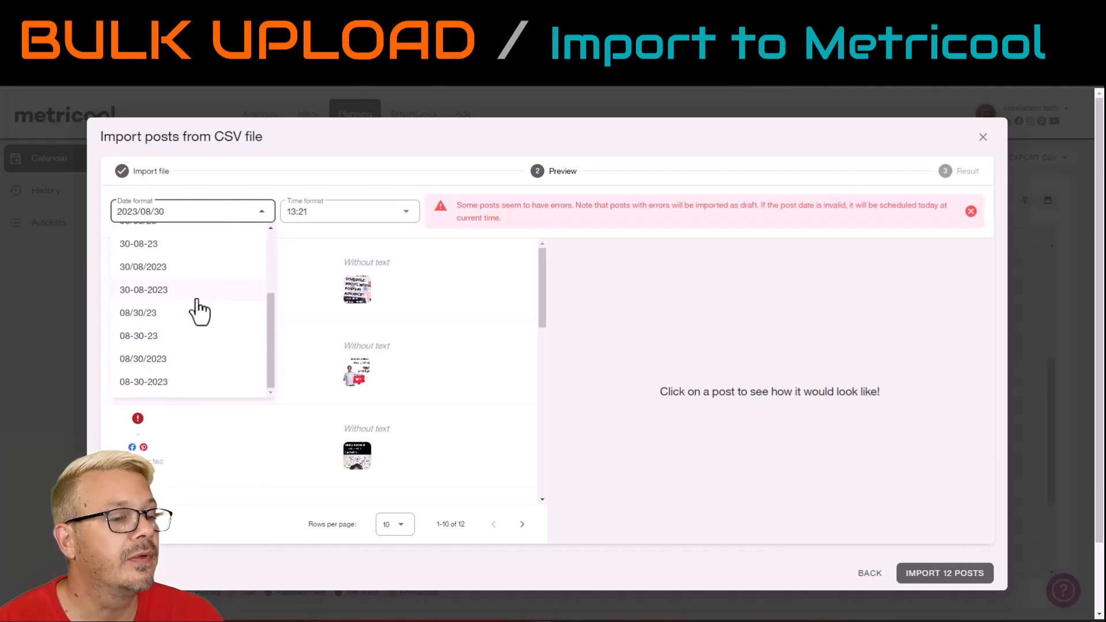
{"action": "left_click", "coordinate": [176, 361]}
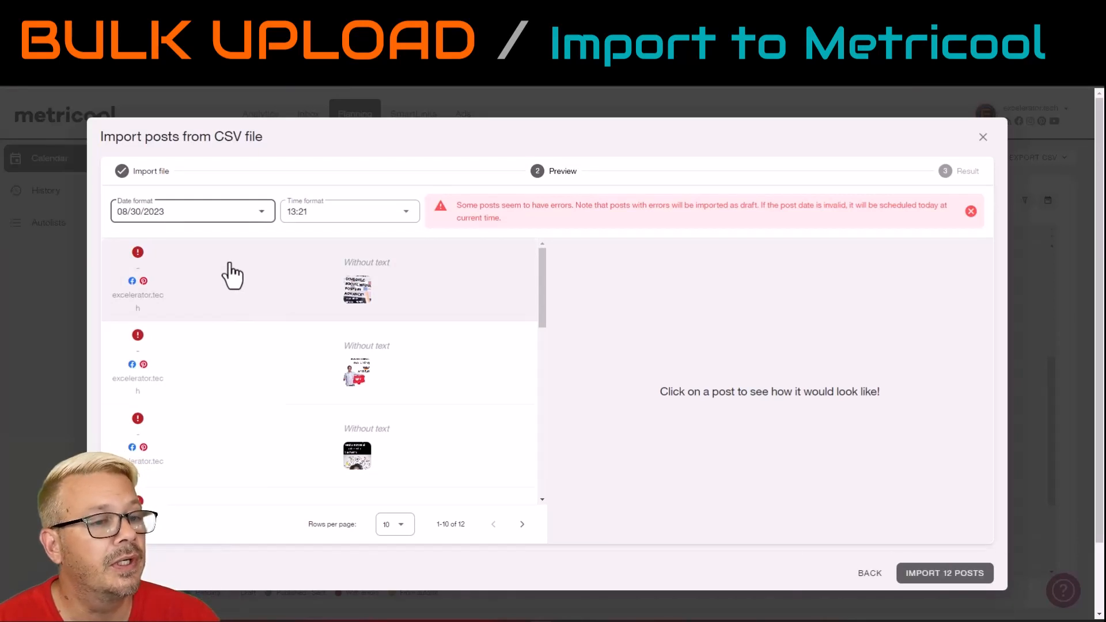
Try the 01:21 PM time format for the import and check the first post's error details
{"action": "left_click", "coordinate": [405, 219]}
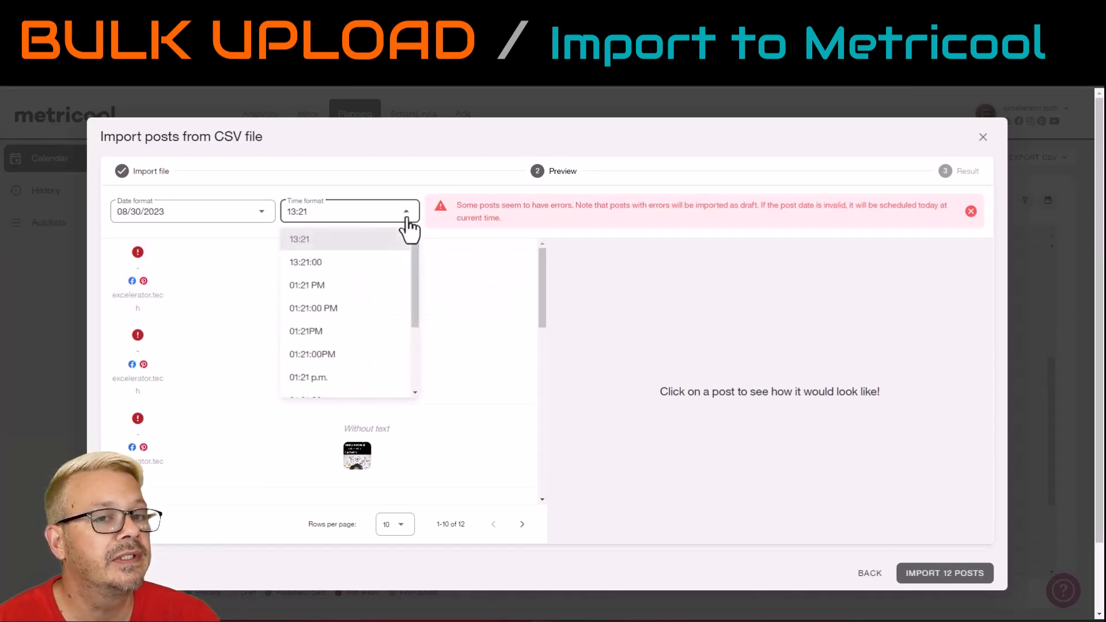
{"action": "left_click", "coordinate": [355, 286]}
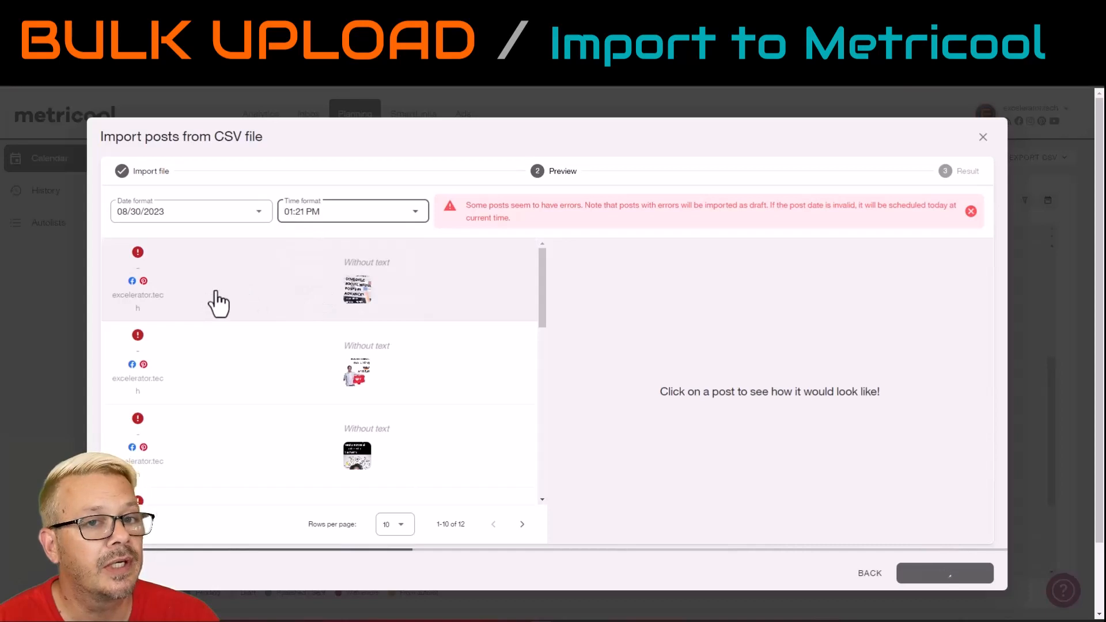
{"action": "left_click", "coordinate": [141, 262]}
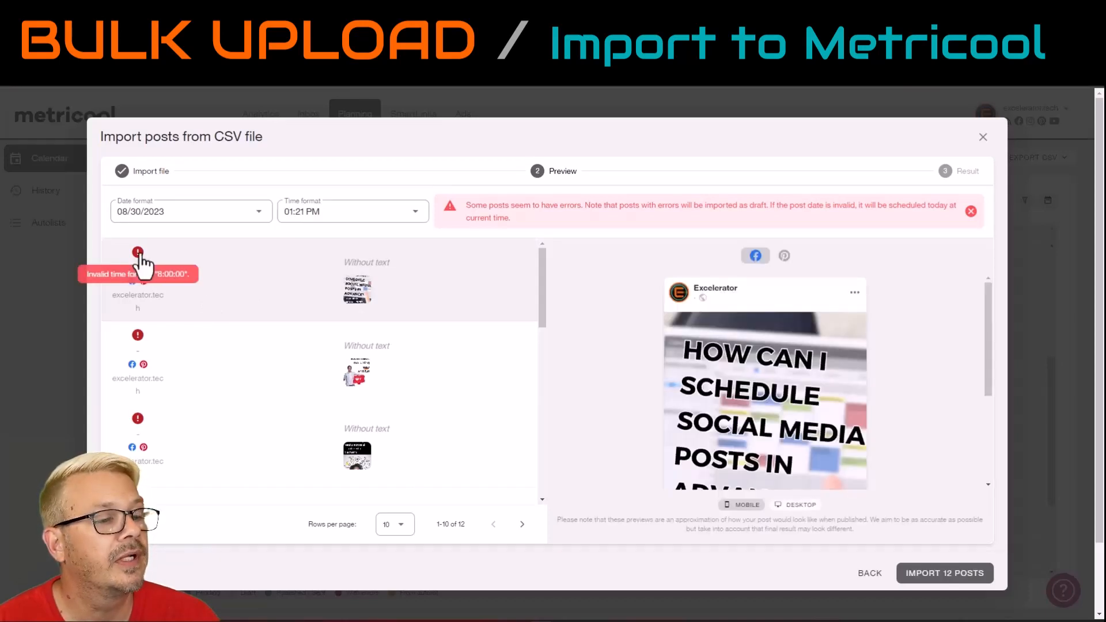
Set the import's time format to 13:21:00
{"action": "left_click", "coordinate": [413, 219]}
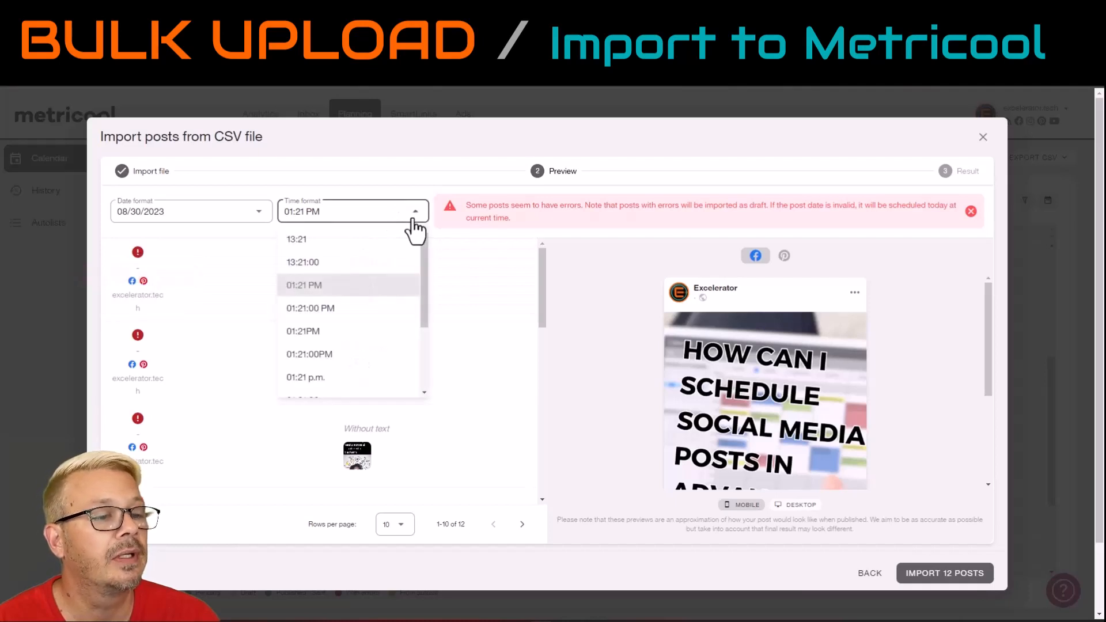
{"action": "scroll", "coordinate": [369, 271], "scroll_direction": "down", "scroll_amount": 2}
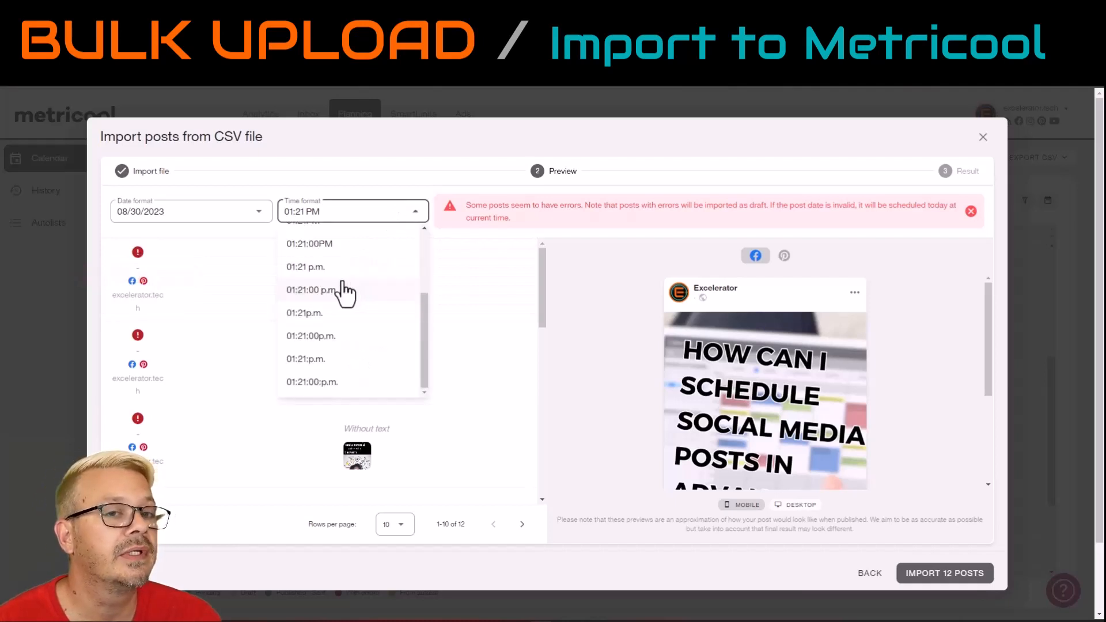
{"action": "scroll", "coordinate": [346, 291], "scroll_direction": "up", "scroll_amount": 2}
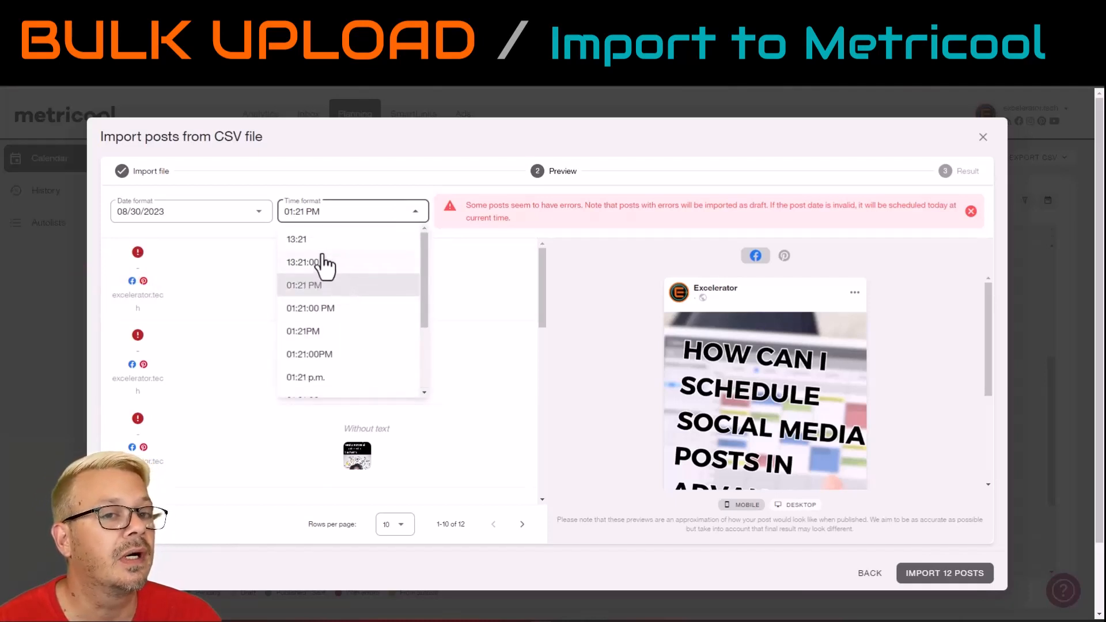
{"action": "left_click", "coordinate": [308, 261]}
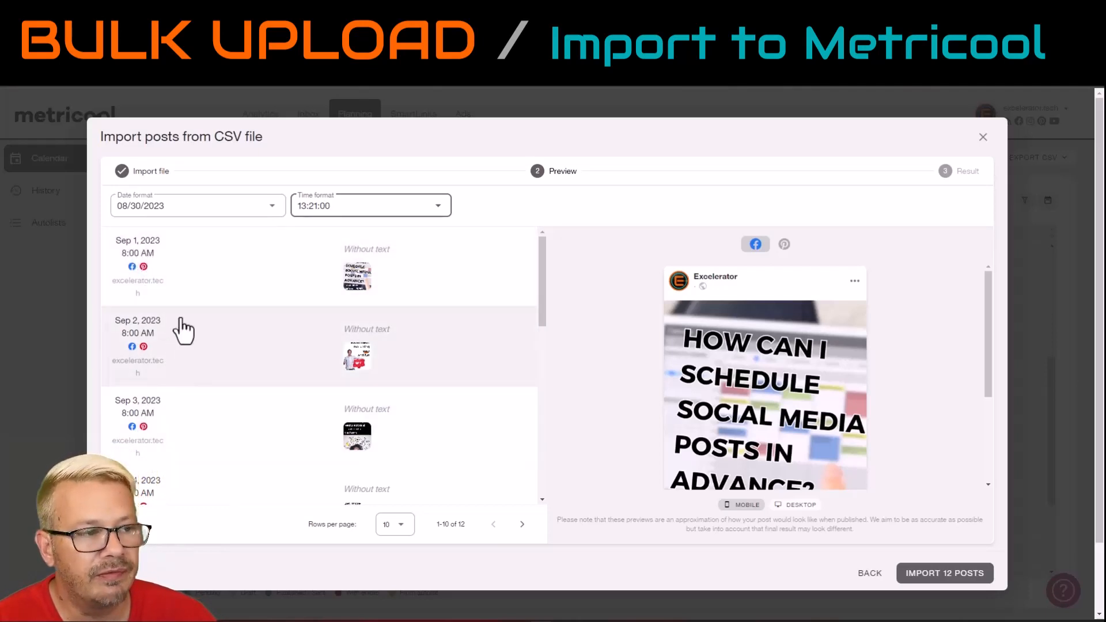
Review the dates, times, networks and pictures of the posts listed in the import preview
{"action": "scroll", "coordinate": [186, 429], "scroll_direction": "down", "scroll_amount": 4}
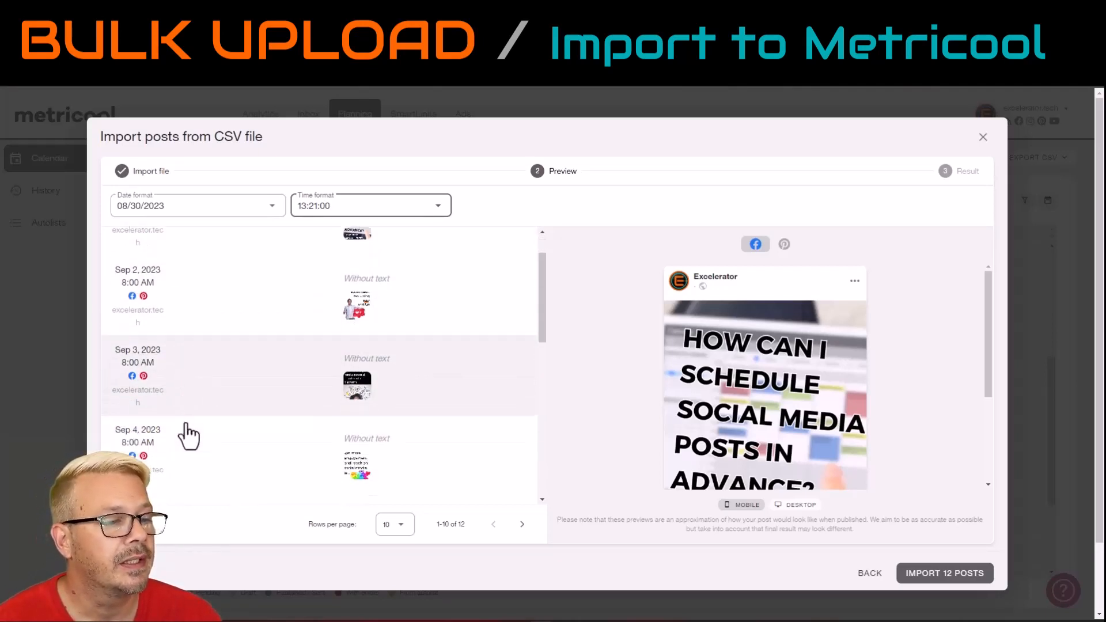
{"action": "scroll", "coordinate": [184, 436], "scroll_direction": "up", "scroll_amount": 4}
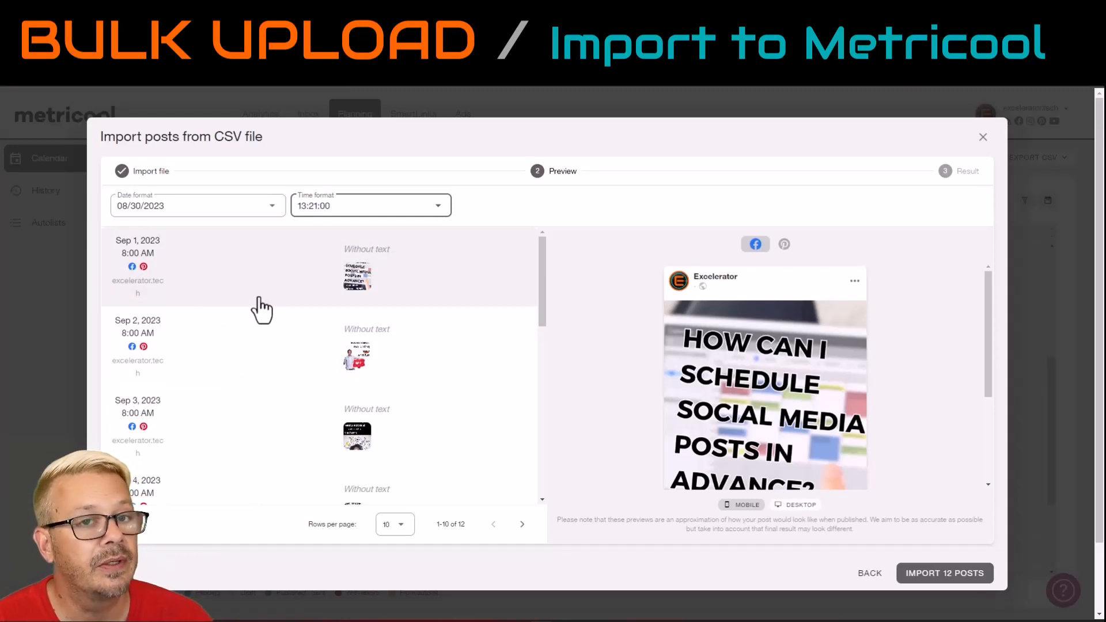
{"action": "scroll", "coordinate": [289, 282], "scroll_direction": "down", "scroll_amount": 1}
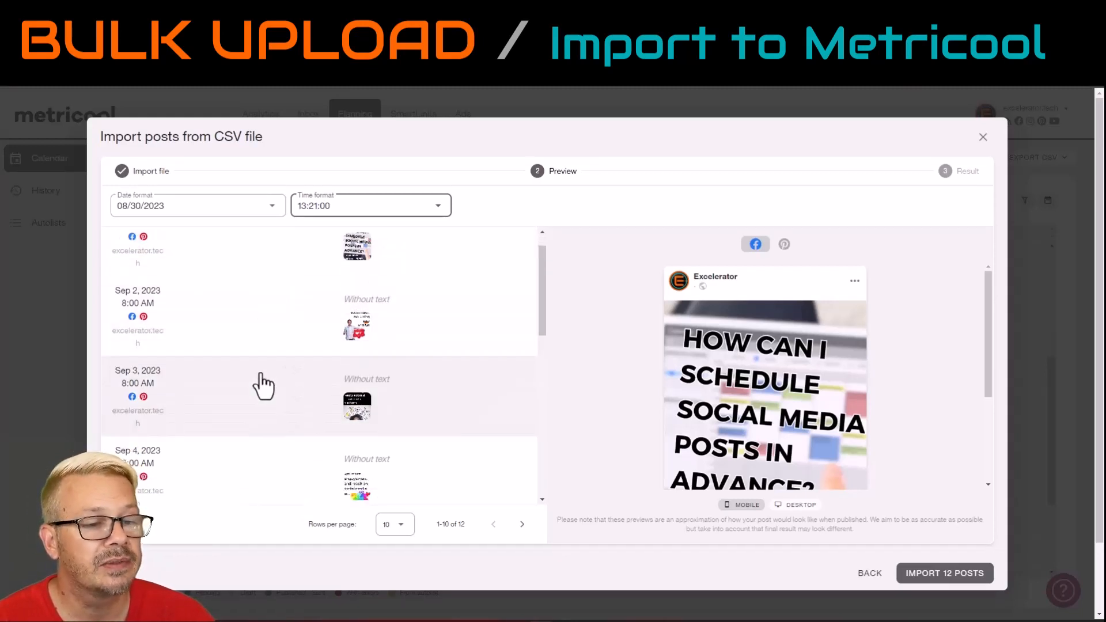
{"action": "scroll", "coordinate": [263, 385], "scroll_direction": "down", "scroll_amount": 8}
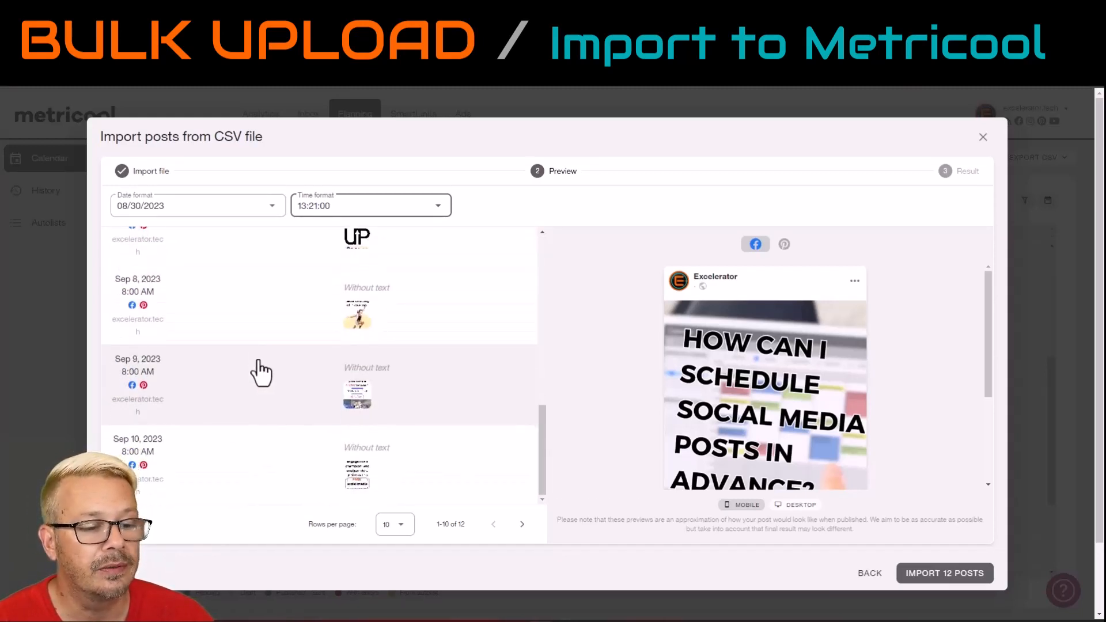
{"action": "scroll", "coordinate": [261, 373], "scroll_direction": "up", "scroll_amount": 10}
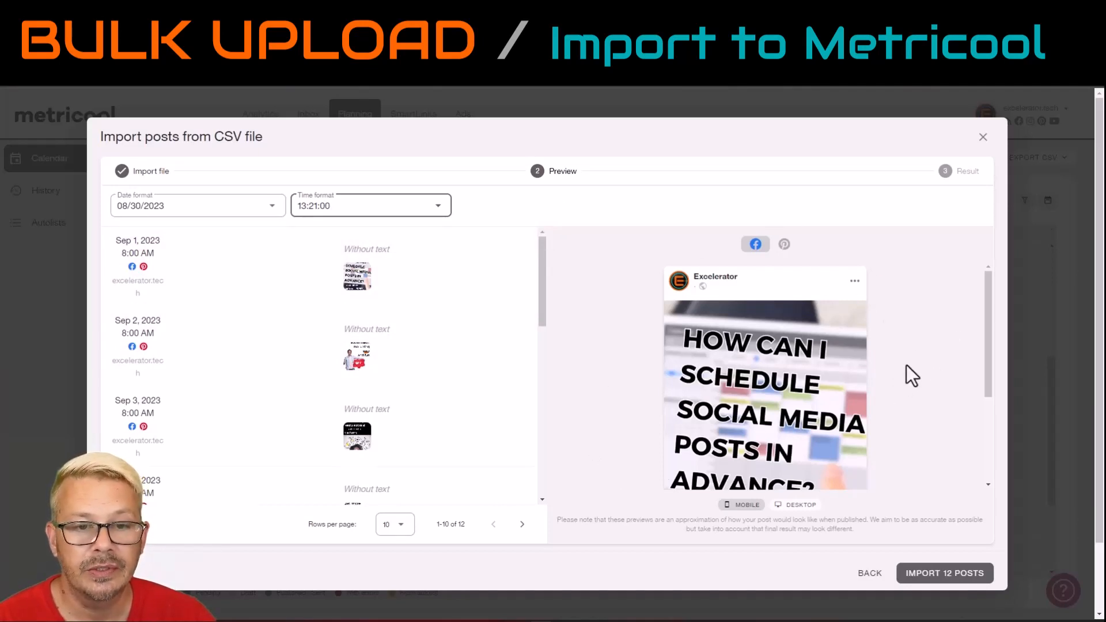
Examine the Sep 1 post's Facebook preview and its Pinterest preview, including the pin title
{"action": "scroll", "coordinate": [894, 365], "scroll_direction": "down", "scroll_amount": 2}
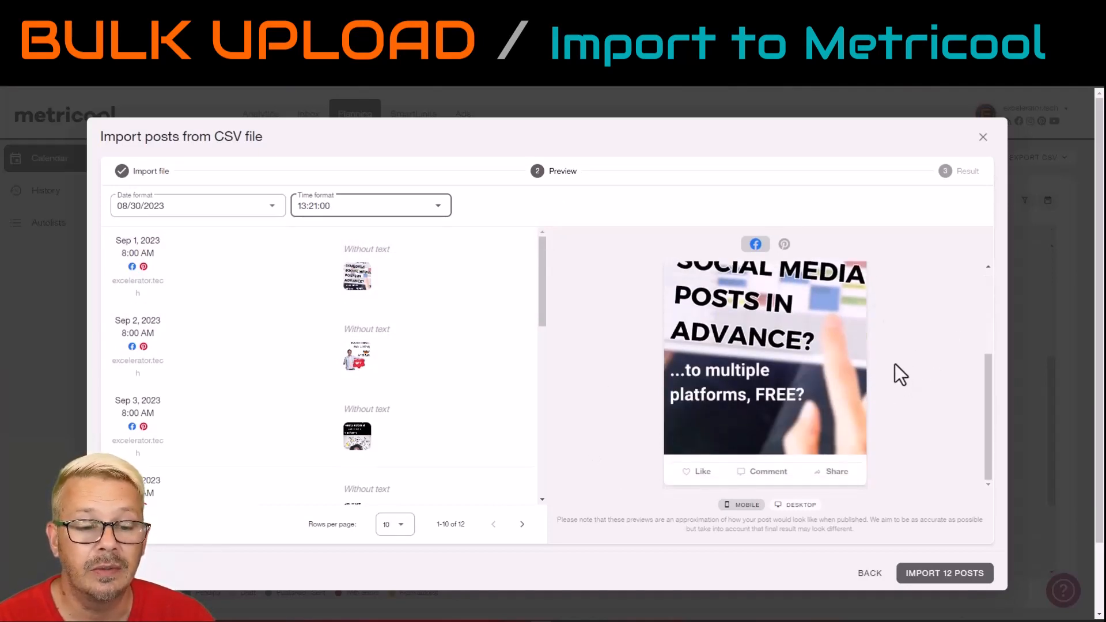
{"action": "scroll", "coordinate": [894, 365], "scroll_direction": "up", "scroll_amount": 2}
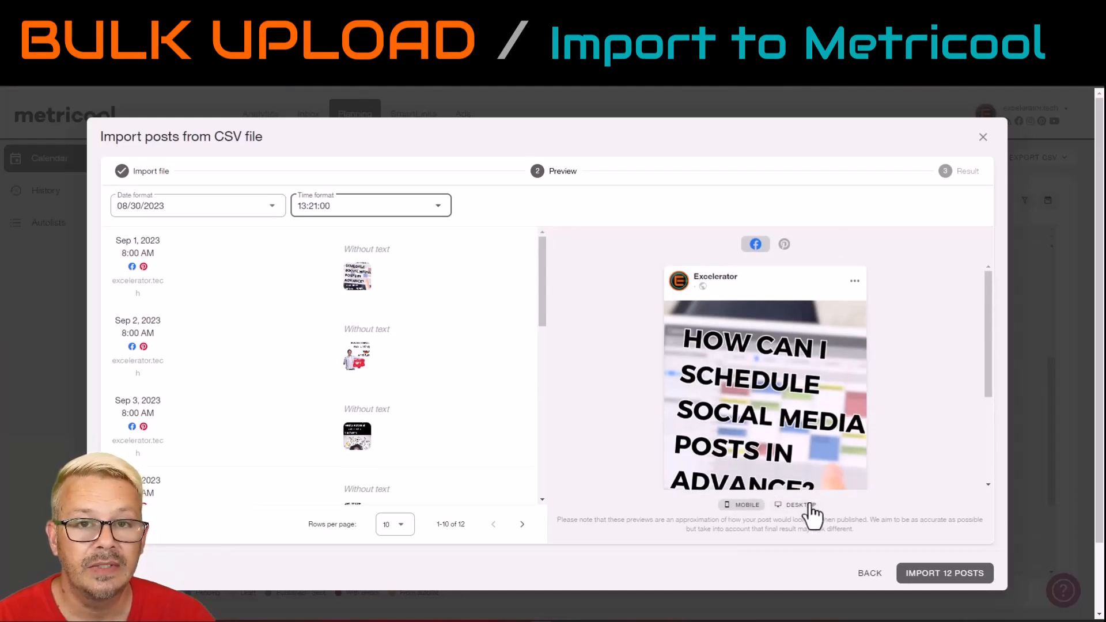
{"action": "left_click", "coordinate": [789, 250]}
{"action": "scroll", "coordinate": [925, 319], "scroll_direction": "down", "scroll_amount": 3}
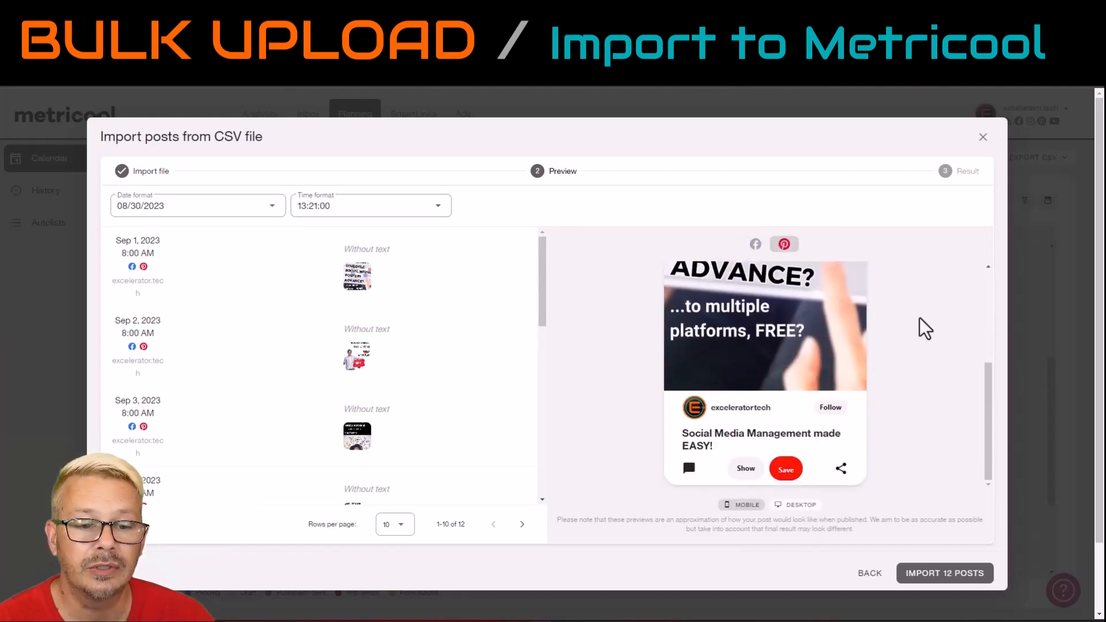
{"action": "scroll", "coordinate": [909, 334], "scroll_direction": "up", "scroll_amount": 3}
{"action": "scroll", "coordinate": [909, 334], "scroll_direction": "down", "scroll_amount": 1}
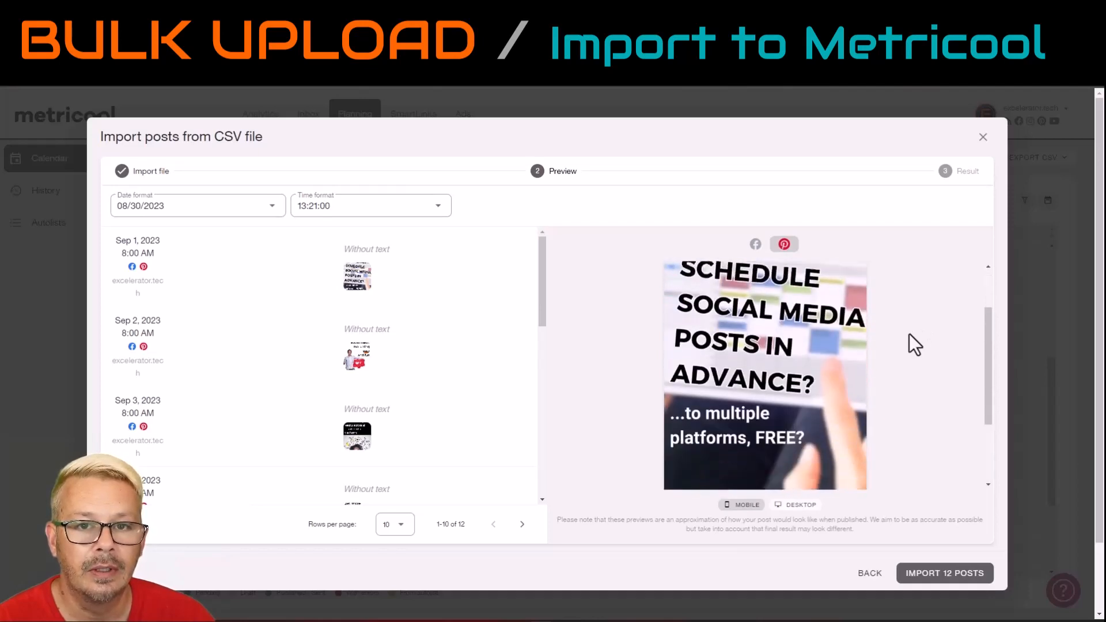
{"action": "scroll", "coordinate": [908, 334], "scroll_direction": "up", "scroll_amount": 2}
{"action": "scroll", "coordinate": [908, 334], "scroll_direction": "down", "scroll_amount": 4}
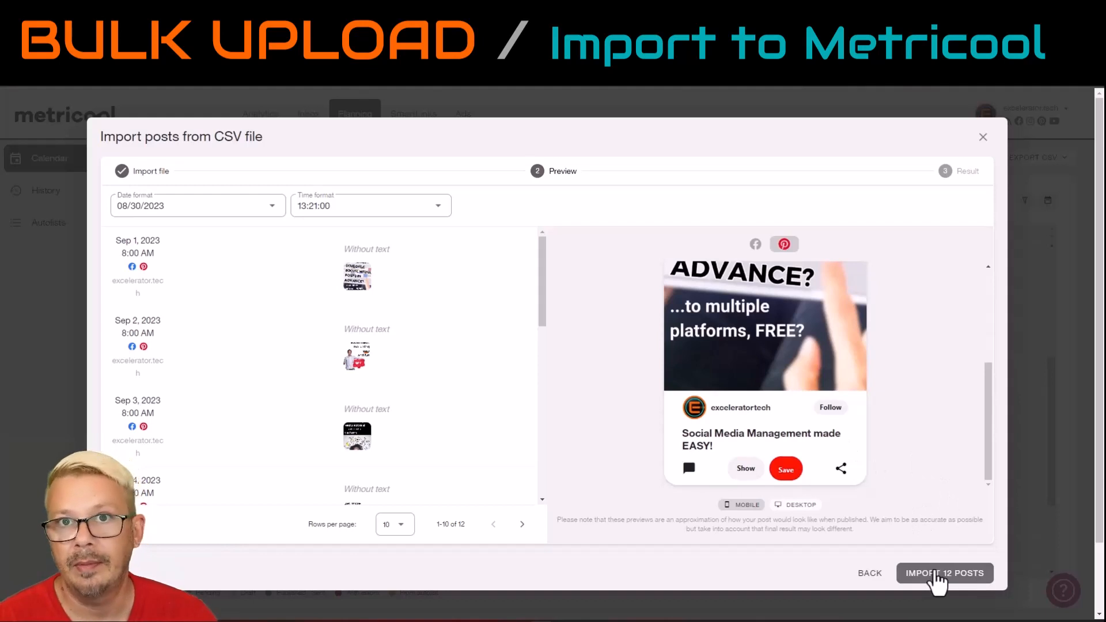
Import the 12 posts and accept the import result to return to the calendar
{"action": "left_click", "coordinate": [936, 574]}
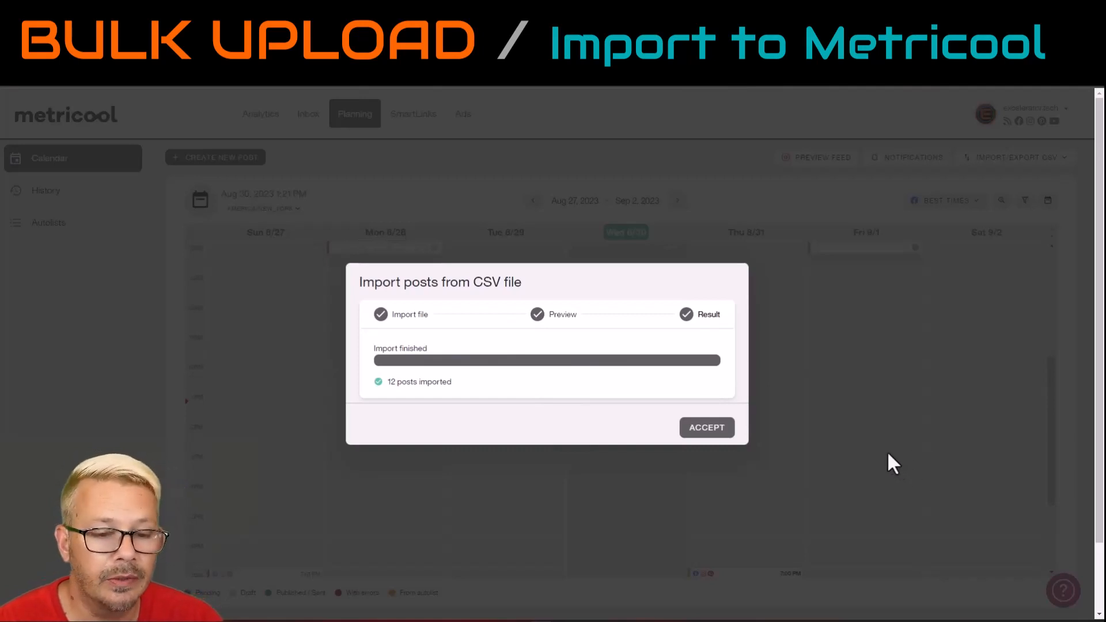
{"action": "left_click", "coordinate": [705, 429]}
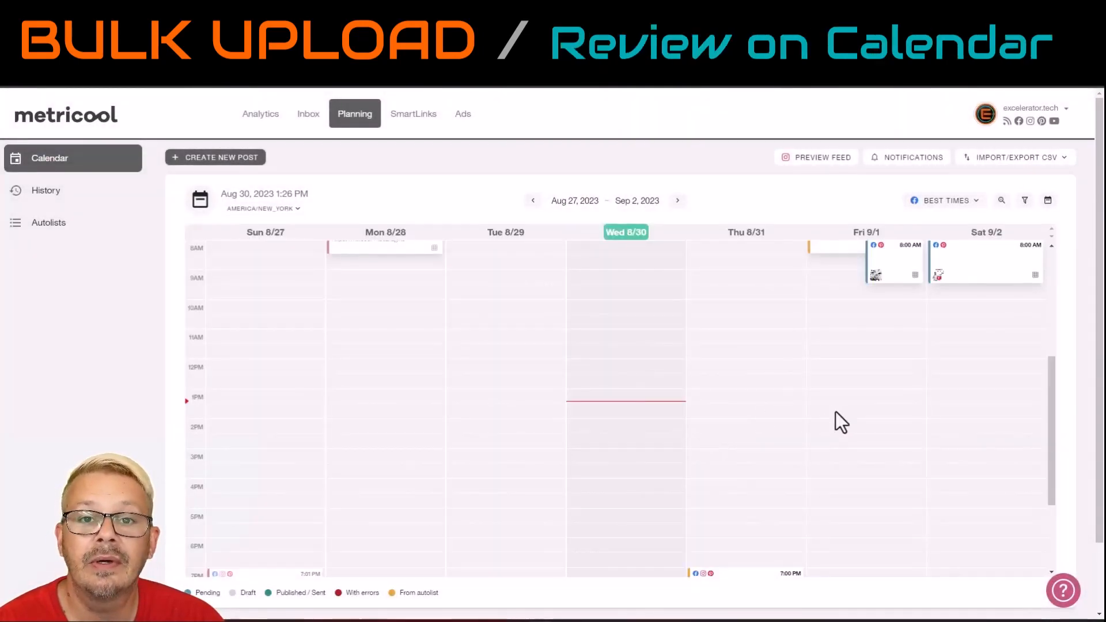
Review the imported 8:00 AM posts on the calendar for Sep 1 and 2 and the week of Sep 3 to 9
{"action": "scroll", "coordinate": [834, 412], "scroll_direction": "up", "scroll_amount": 2}
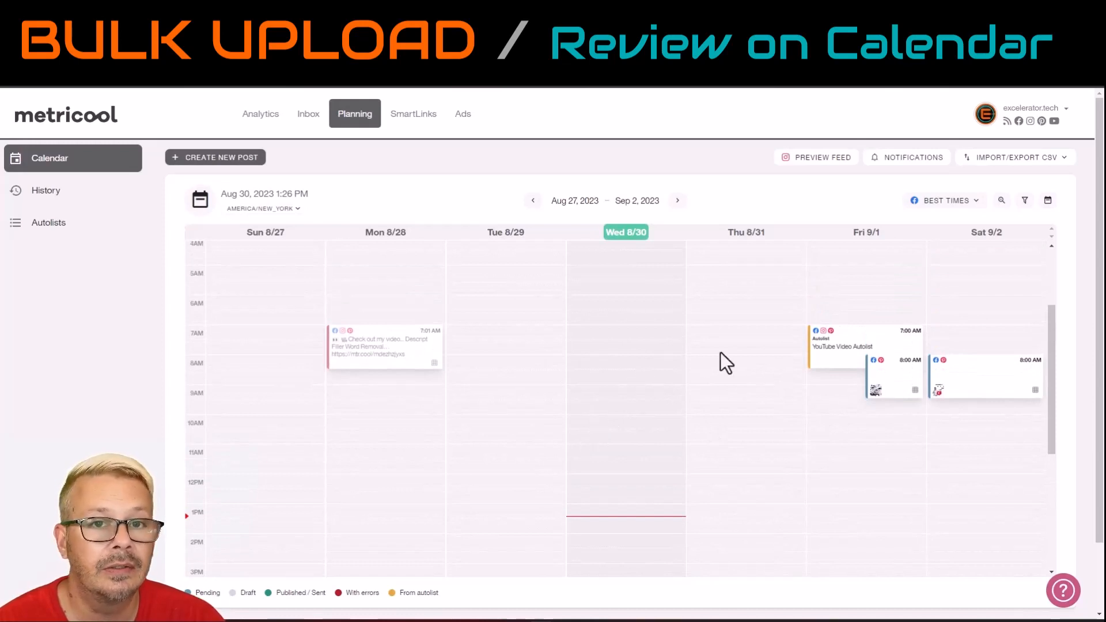
{"action": "mouse_move", "coordinate": [900, 388]}
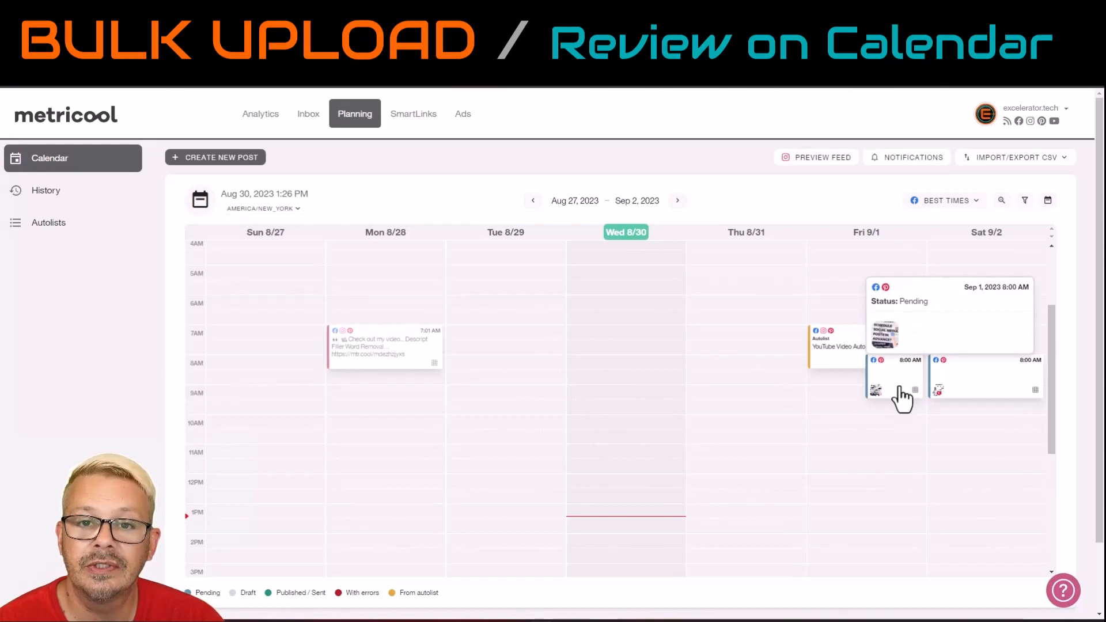
{"action": "mouse_move", "coordinate": [976, 387]}
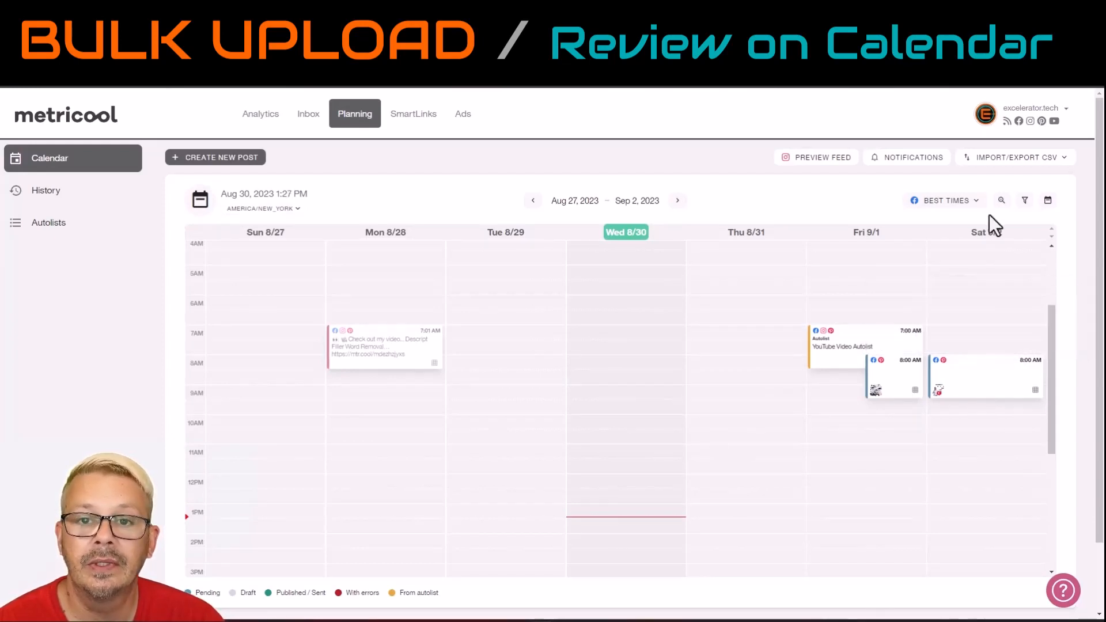
{"action": "left_click", "coordinate": [678, 202]}
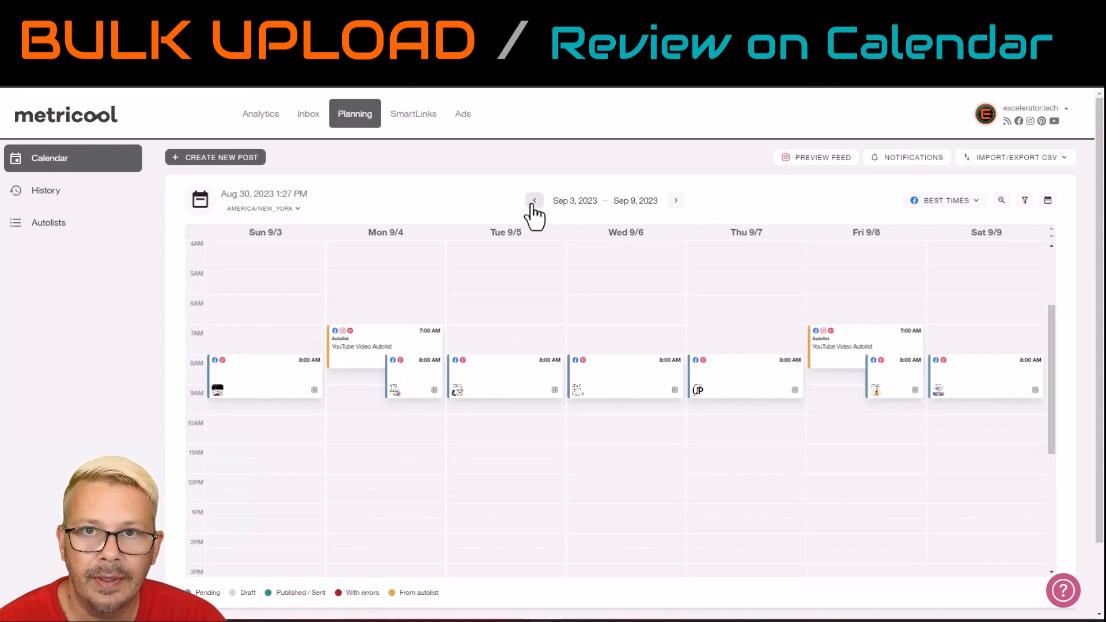
{"action": "mouse_move", "coordinate": [507, 388]}
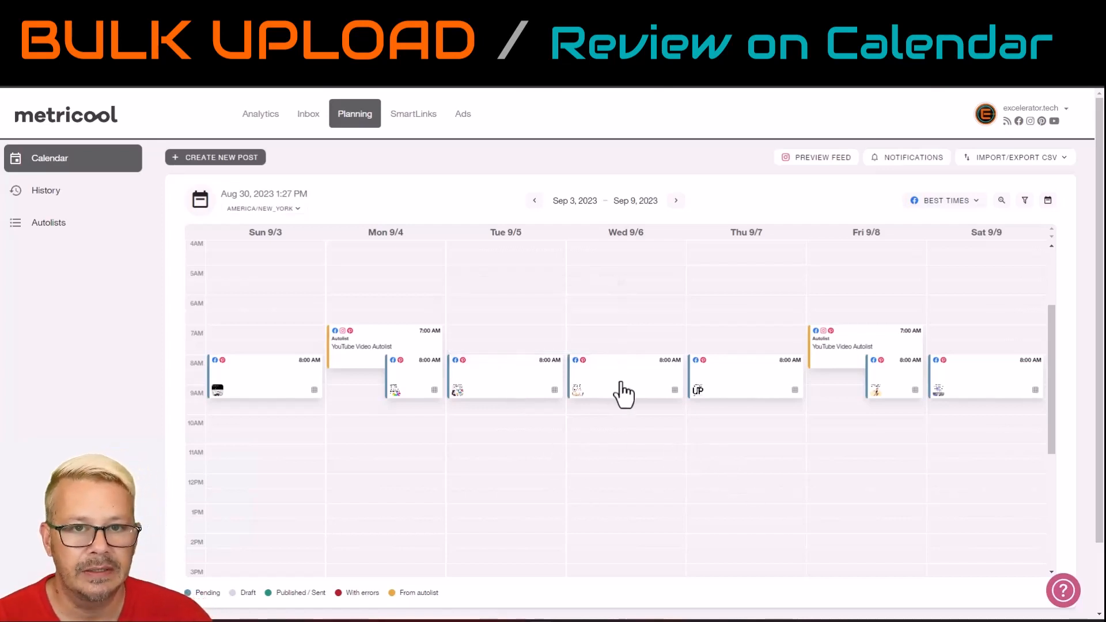
Try rescheduling the Sep 6 post to 9:00 AM and to Sep 7 at 1:30 PM, and return it to Sep 6, 8:00 AM
{"action": "mouse_move", "coordinate": [628, 393]}
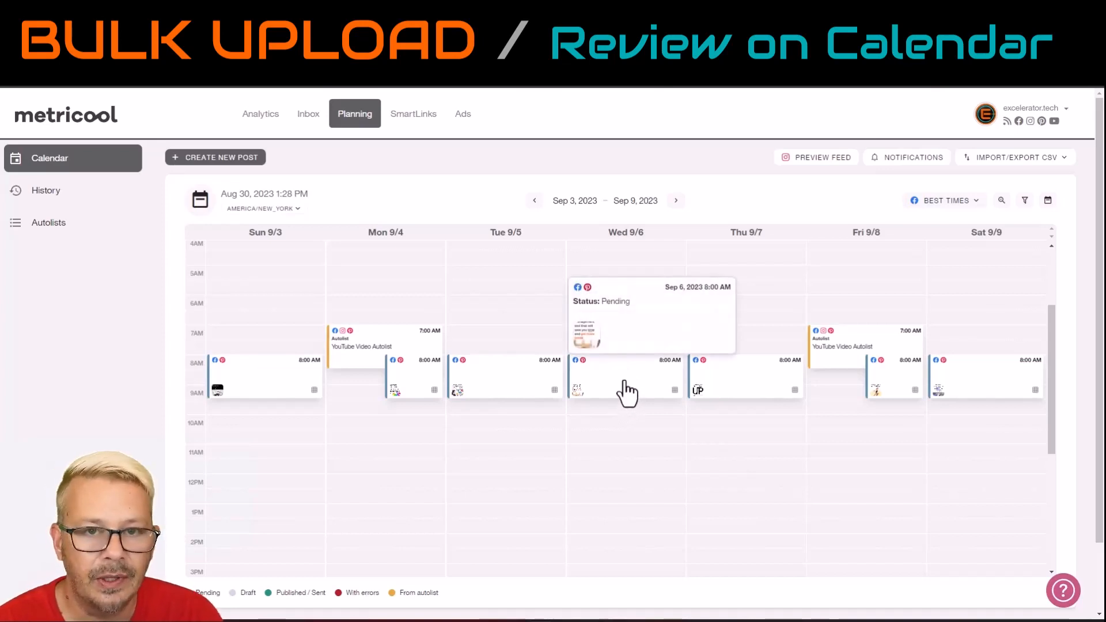
{"action": "left_click_drag", "start_coordinate": [623, 375], "coordinate": [625, 420]}
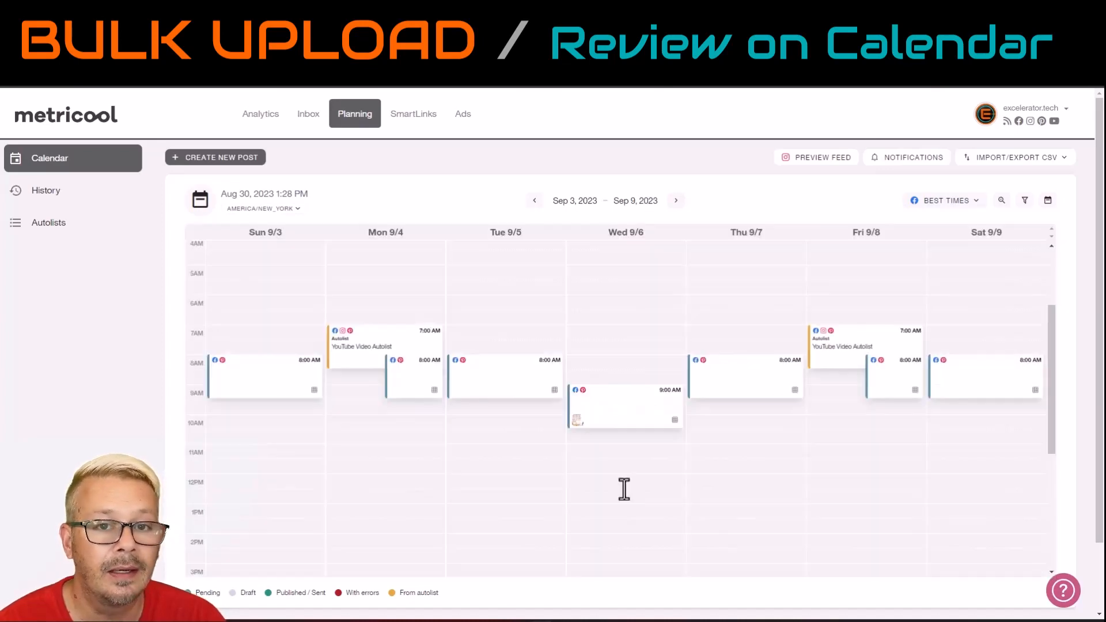
{"action": "mouse_move", "coordinate": [639, 408]}
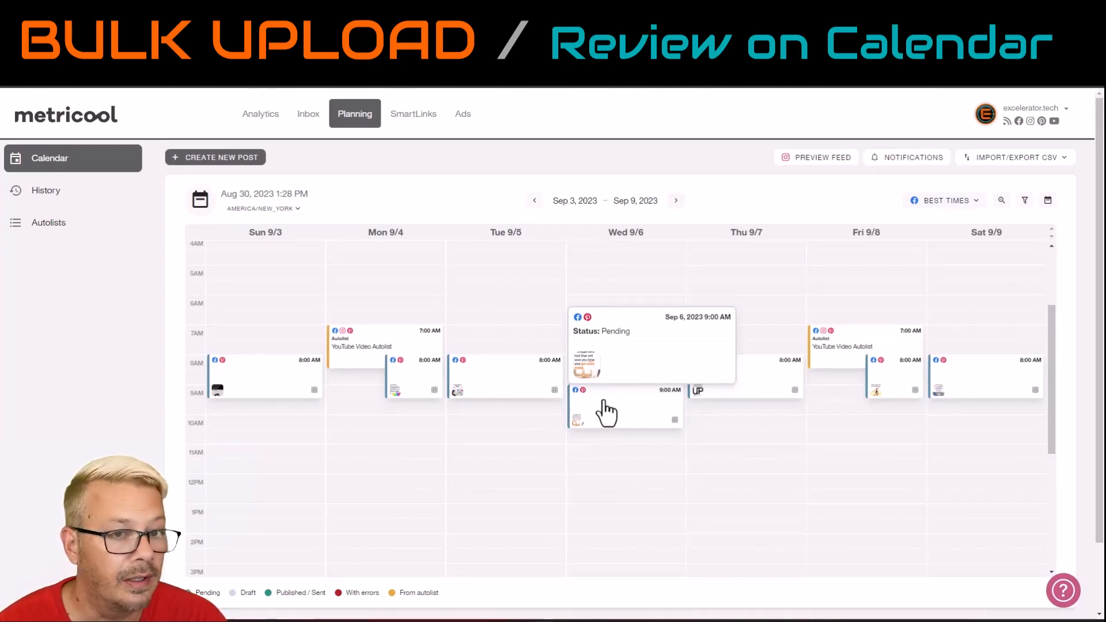
{"action": "left_click_drag", "start_coordinate": [605, 410], "coordinate": [734, 527]}
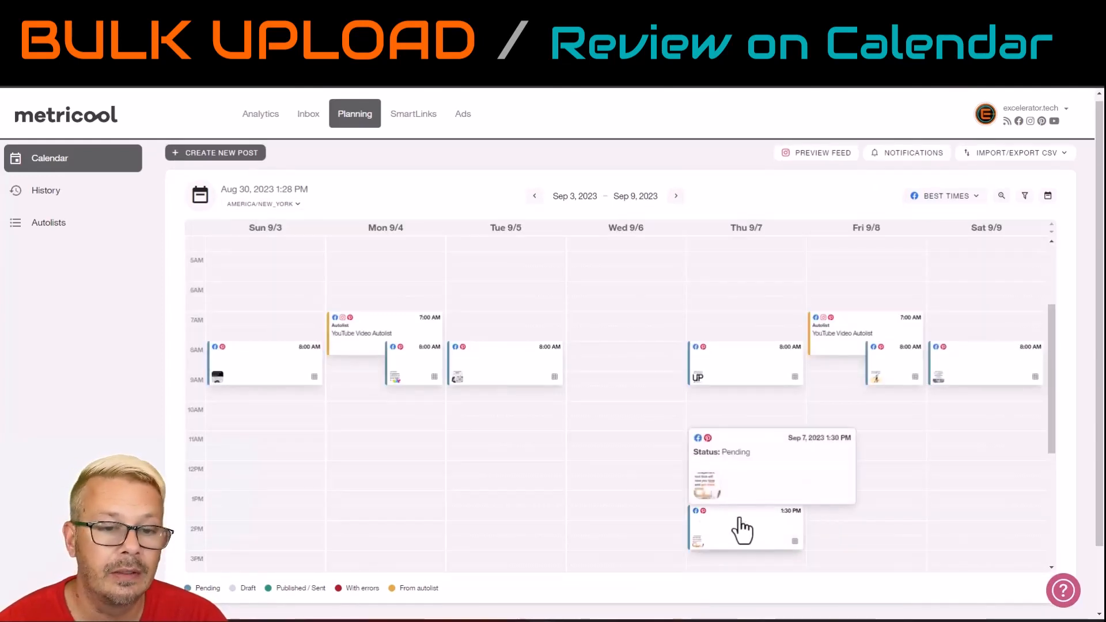
{"action": "left_click_drag", "start_coordinate": [741, 524], "coordinate": [586, 373]}
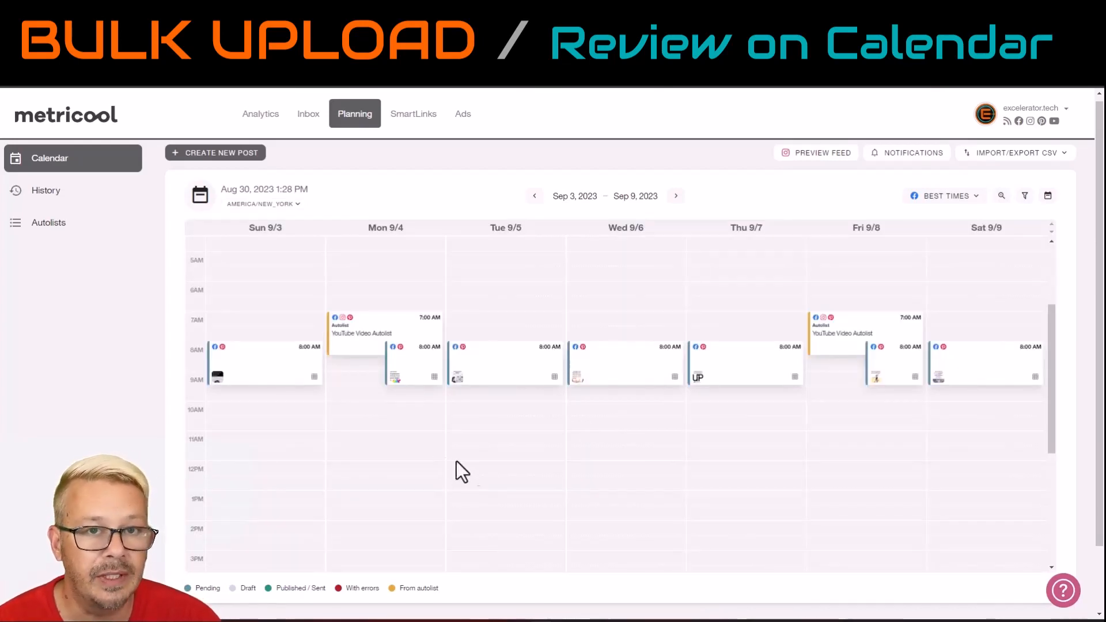
Open the Sep 6, 8:00 AM post for editing
{"action": "left_click", "coordinate": [614, 364]}
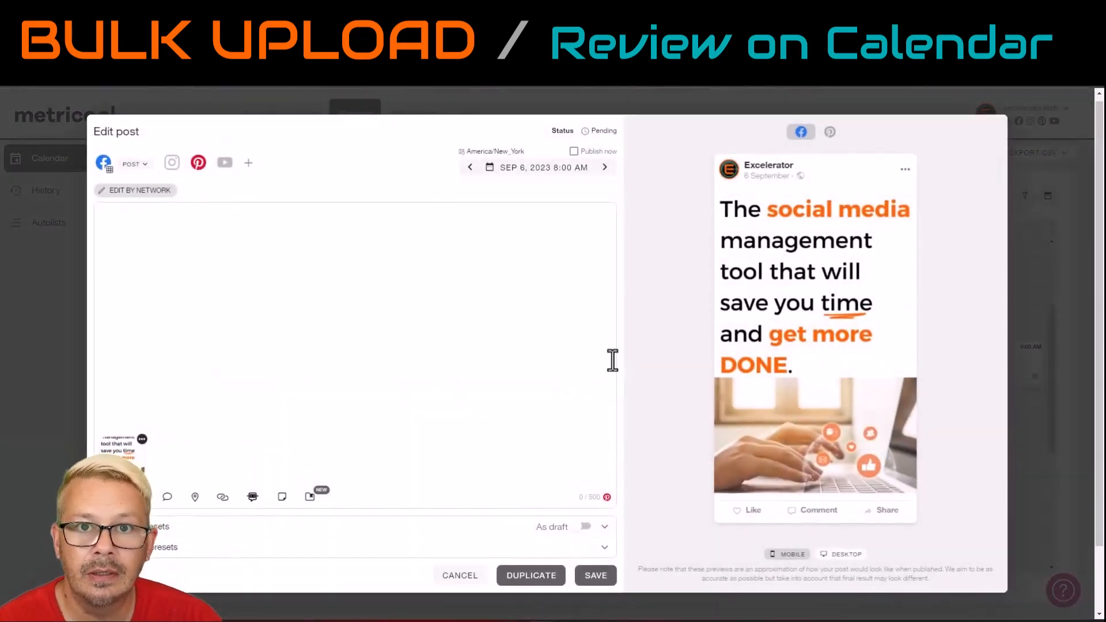